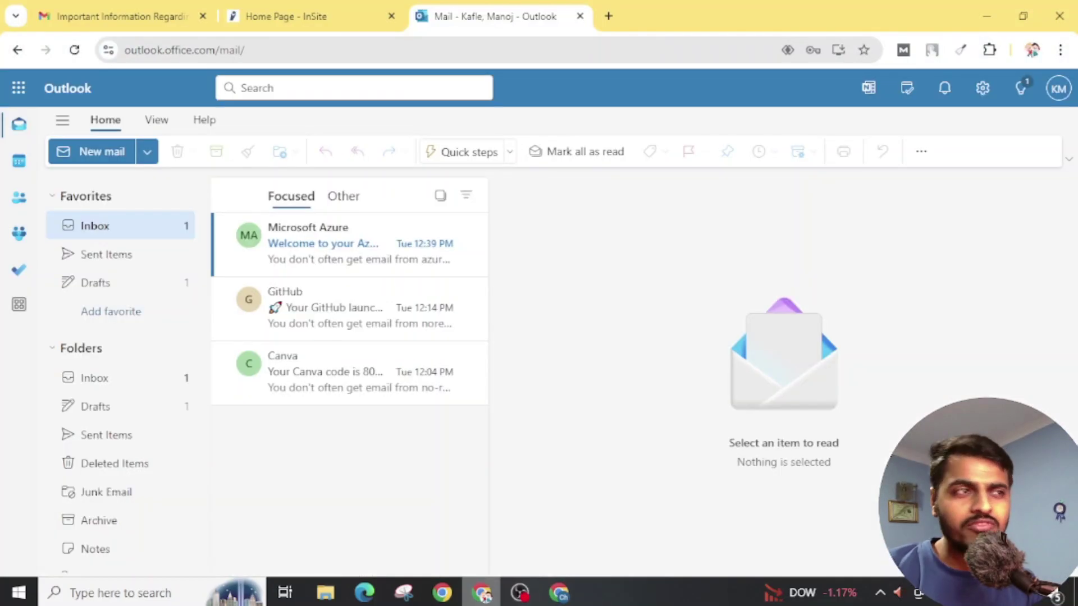
Step: In the Outlook mailbox, view the college account's details, then close them
click(481, 592)
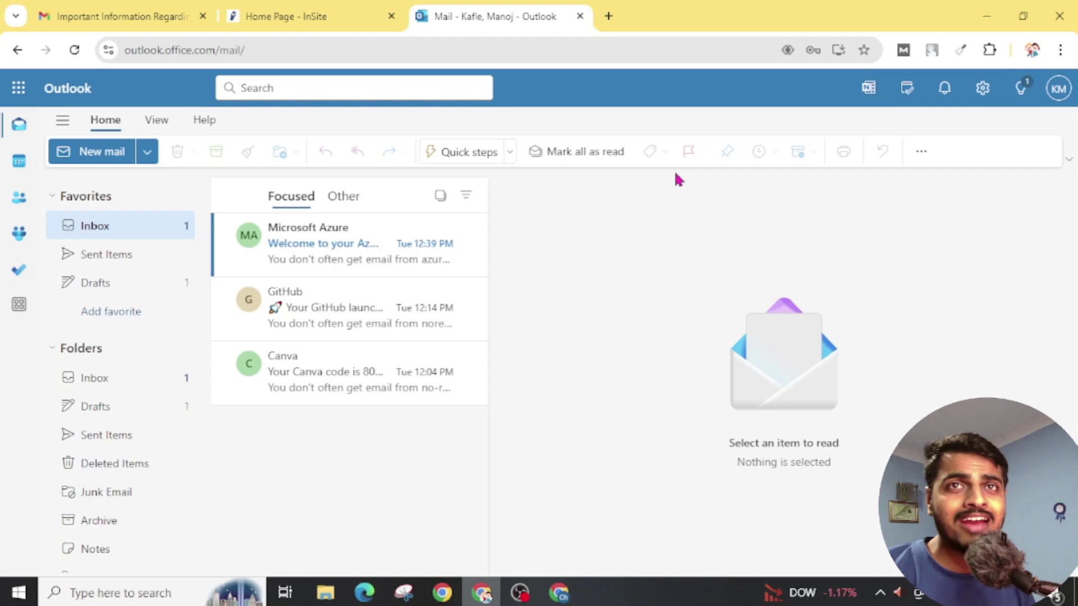
click(1057, 88)
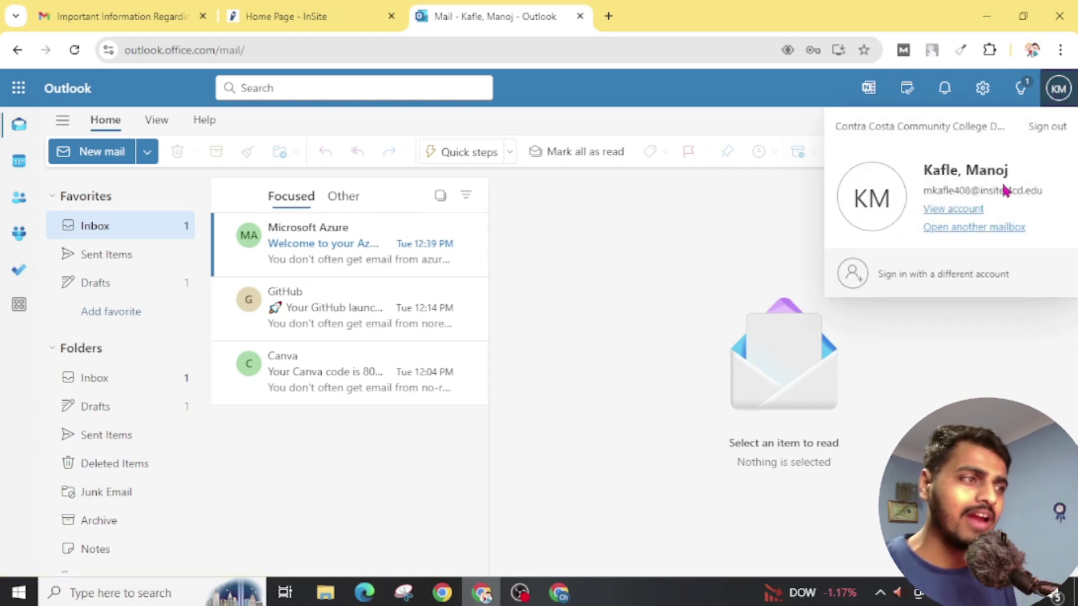
click(643, 317)
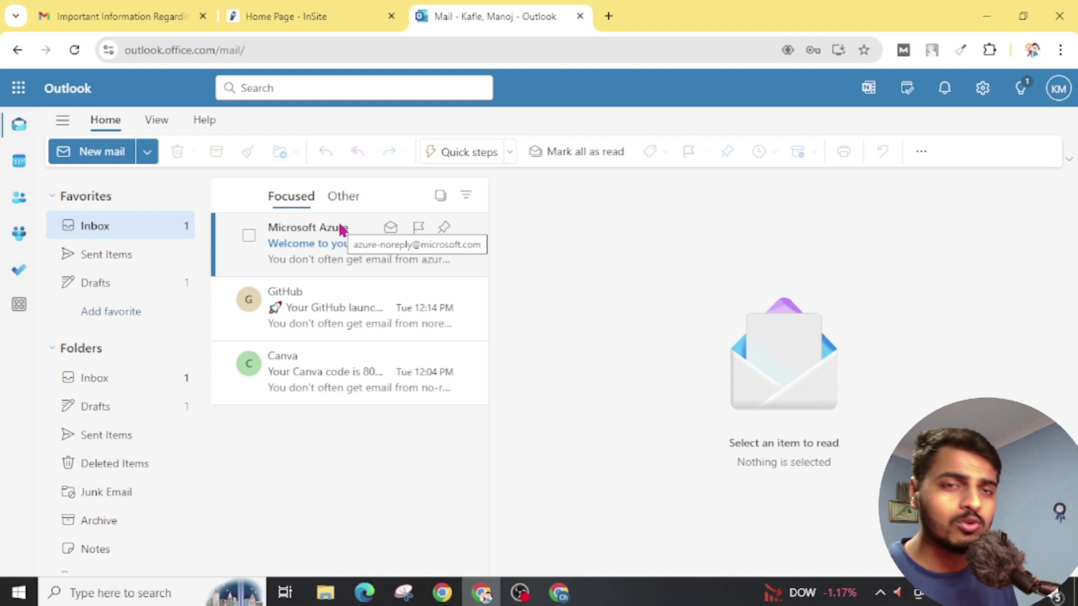
Step: Look over the InSite home page, then return to the Diablo Valley College welcome email
click(296, 17)
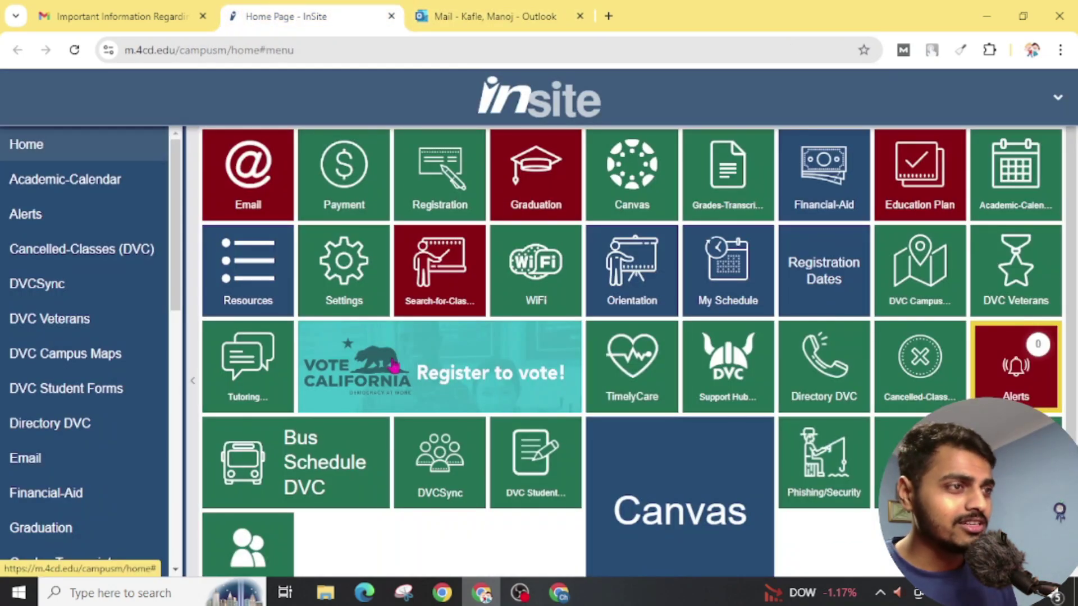
scroll(393, 365, down, 1)
scroll(393, 365, up, 1)
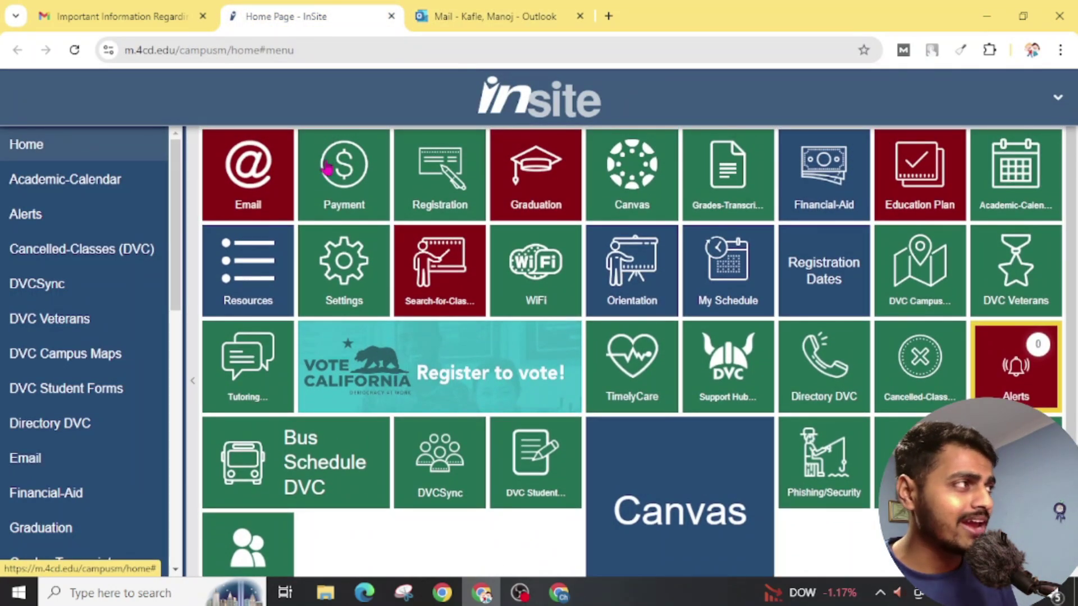
click(65, 17)
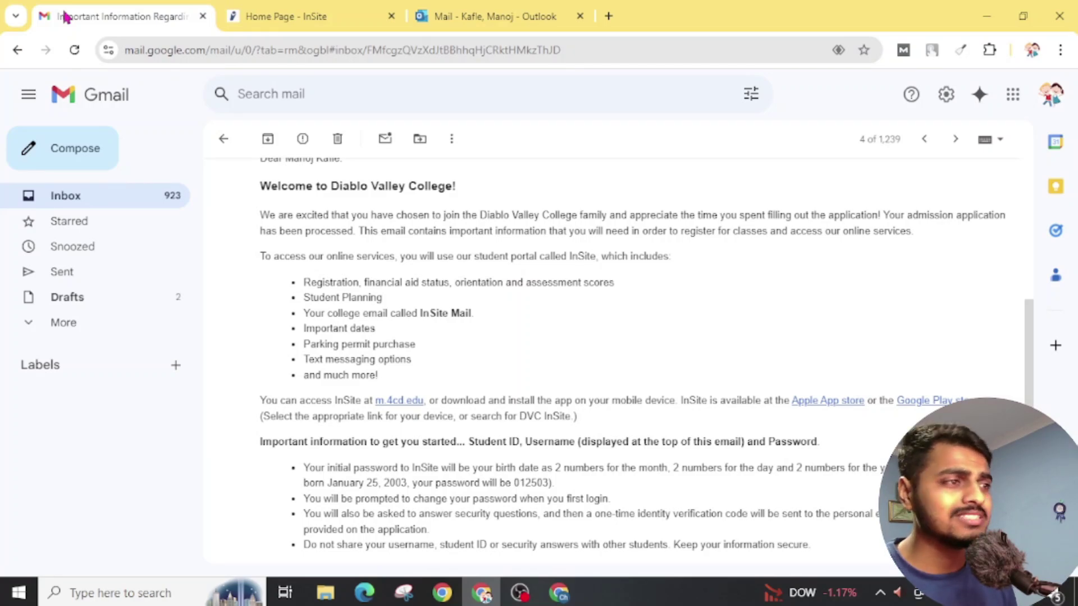
scroll(607, 316, up, 2)
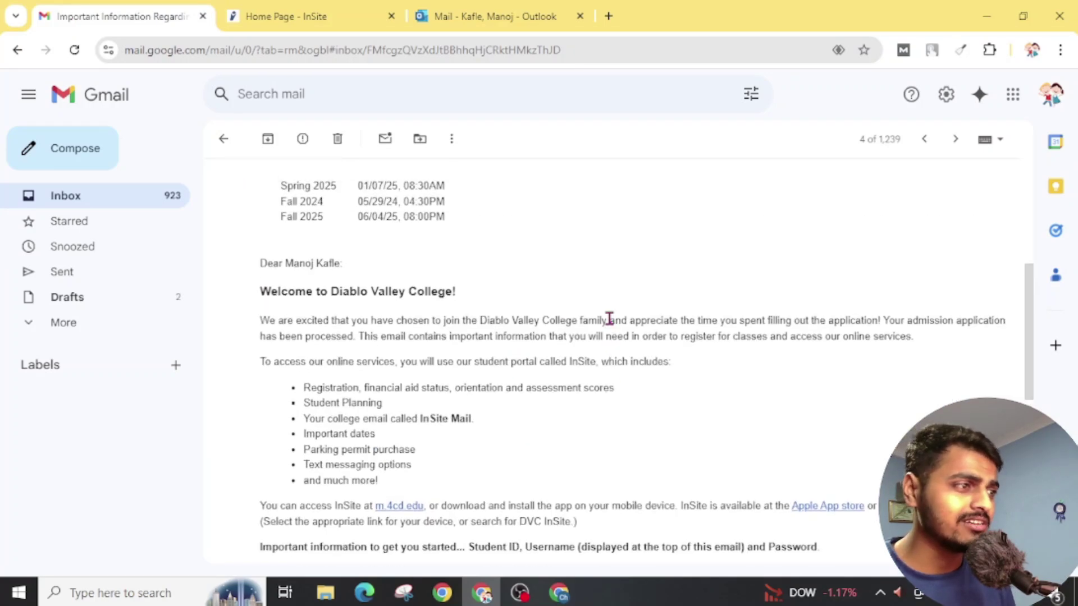
scroll(609, 318, down, 2)
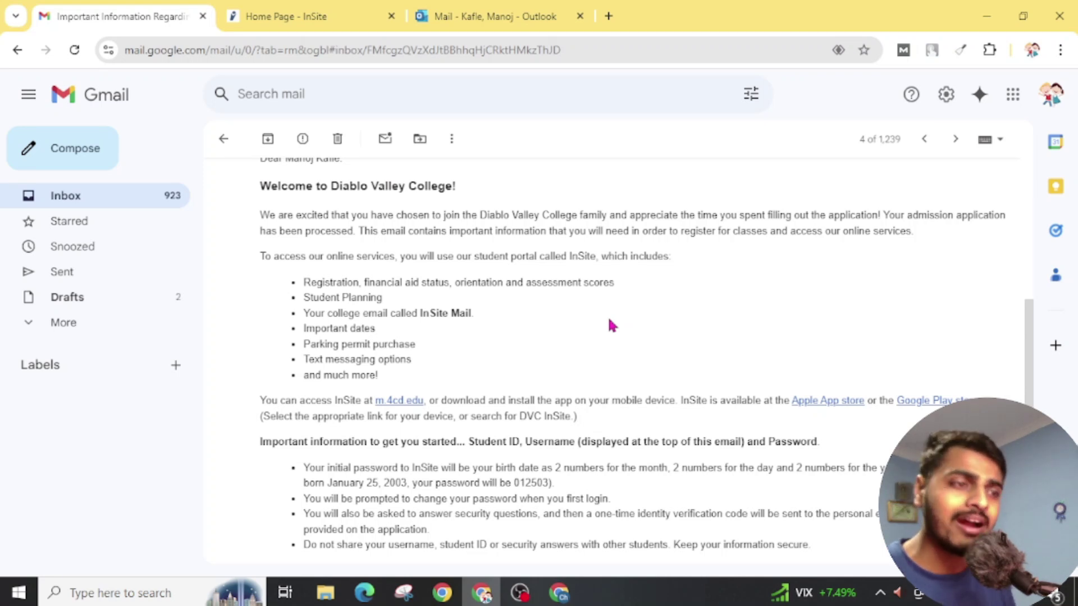
Step: Search Google for Diablo Valley College in a new tab and scroll the results
click(559, 592)
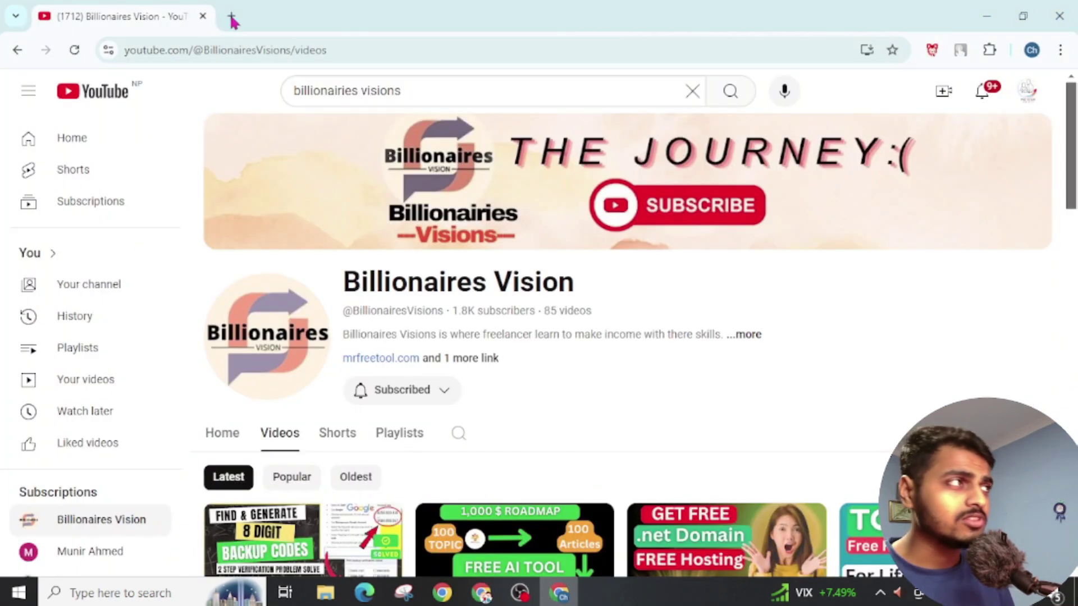
click(233, 18)
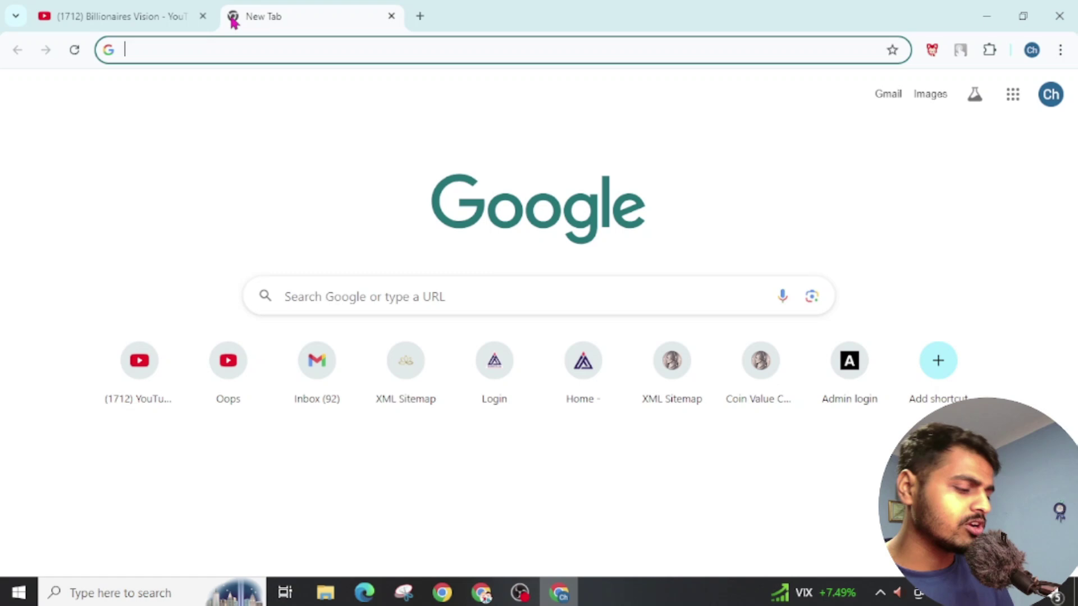
text(Diablo Valley College!)
key(Return)
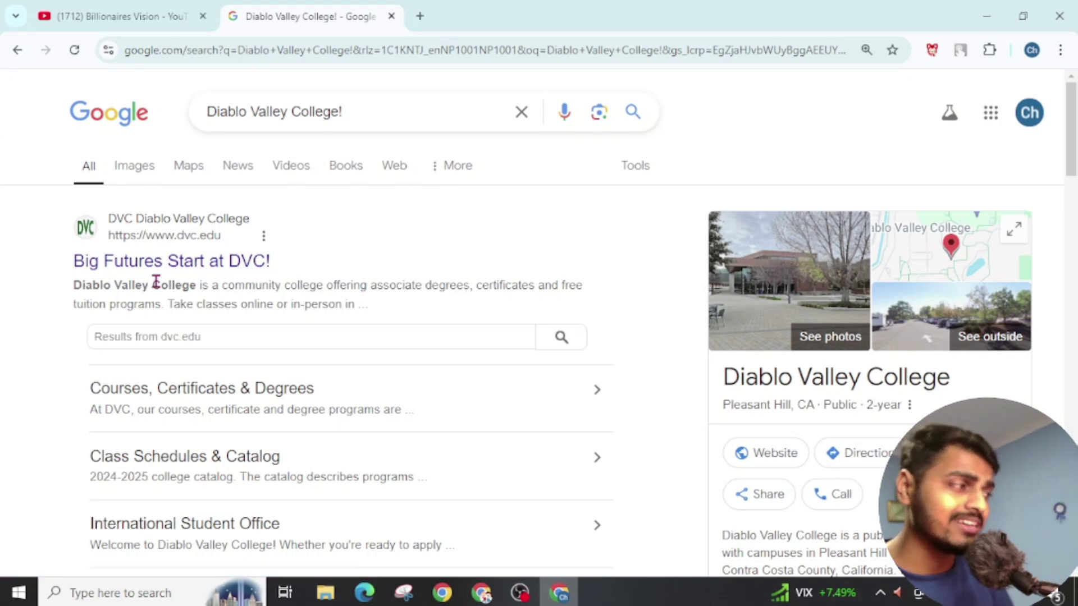
scroll(156, 281, down, 2)
Step: Open dvc.edu, go to Application Instructions, and choose International Students - Apply Now
click(215, 159)
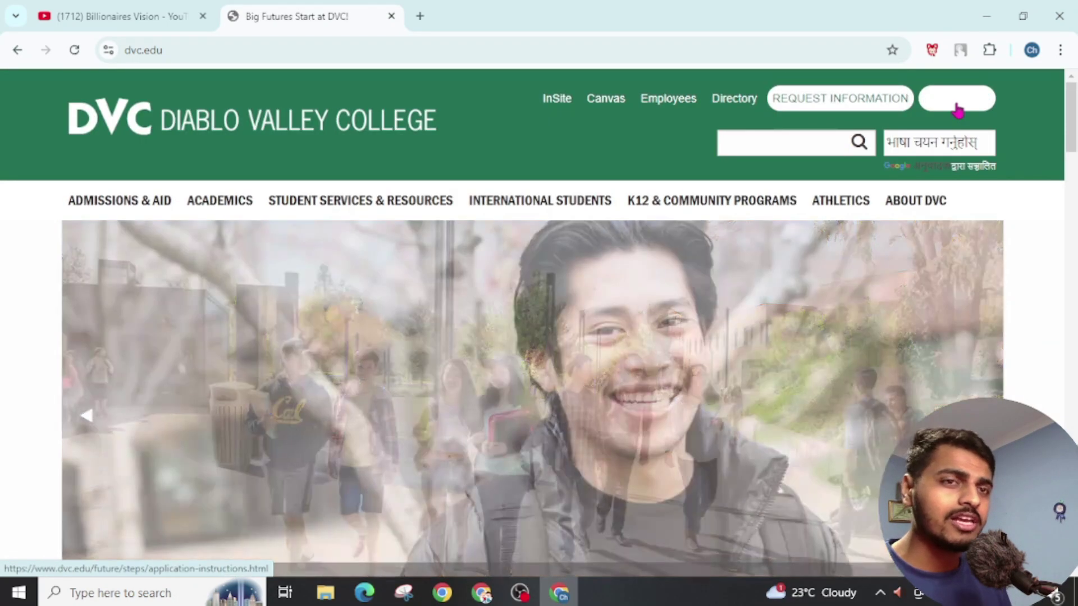
click(958, 109)
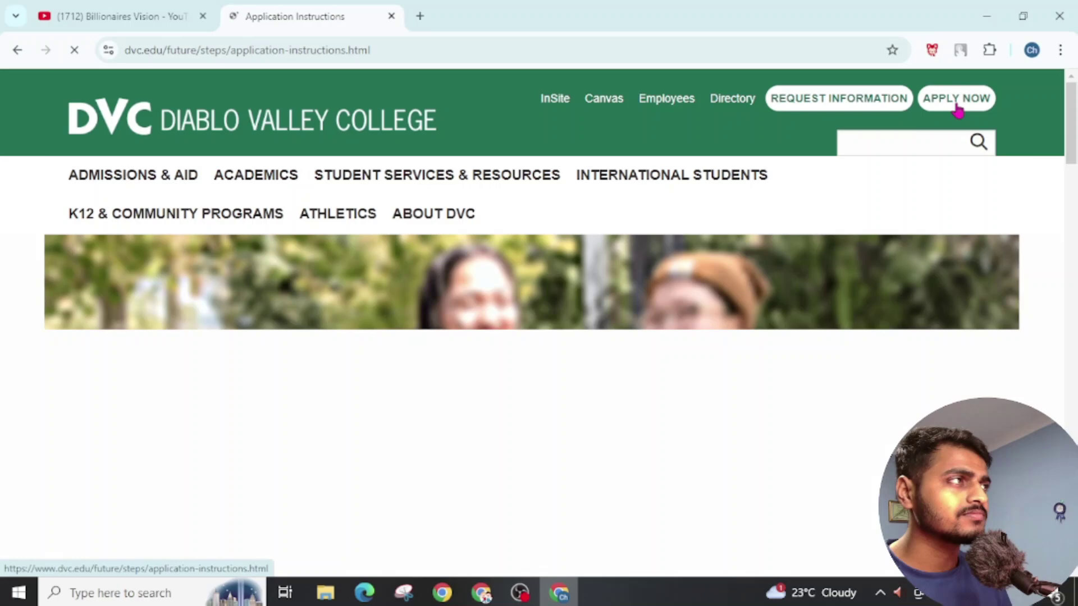
scroll(528, 316, down, 3)
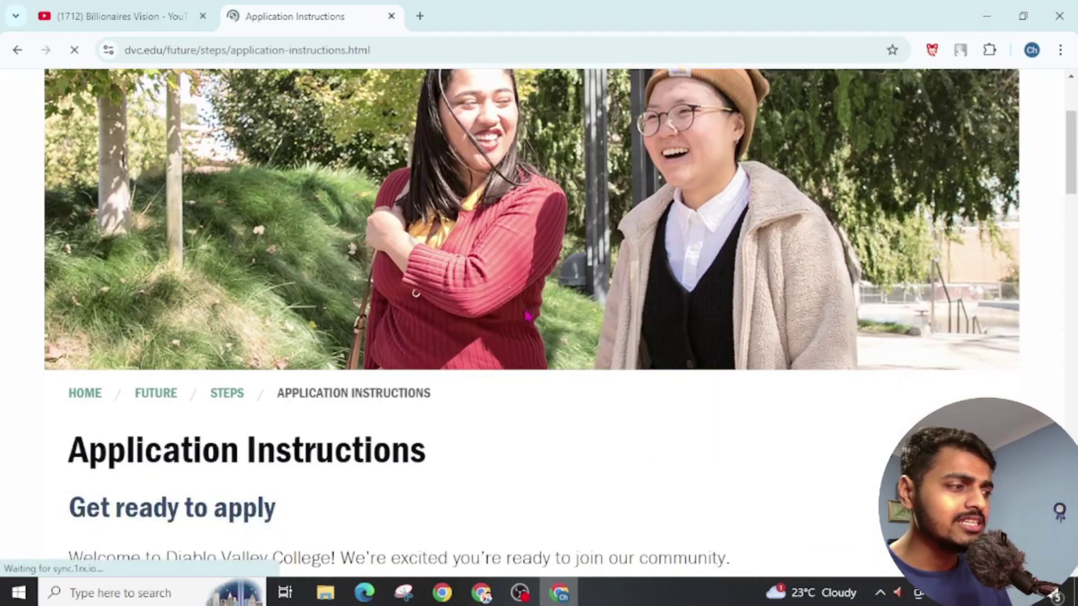
scroll(528, 316, down, 8)
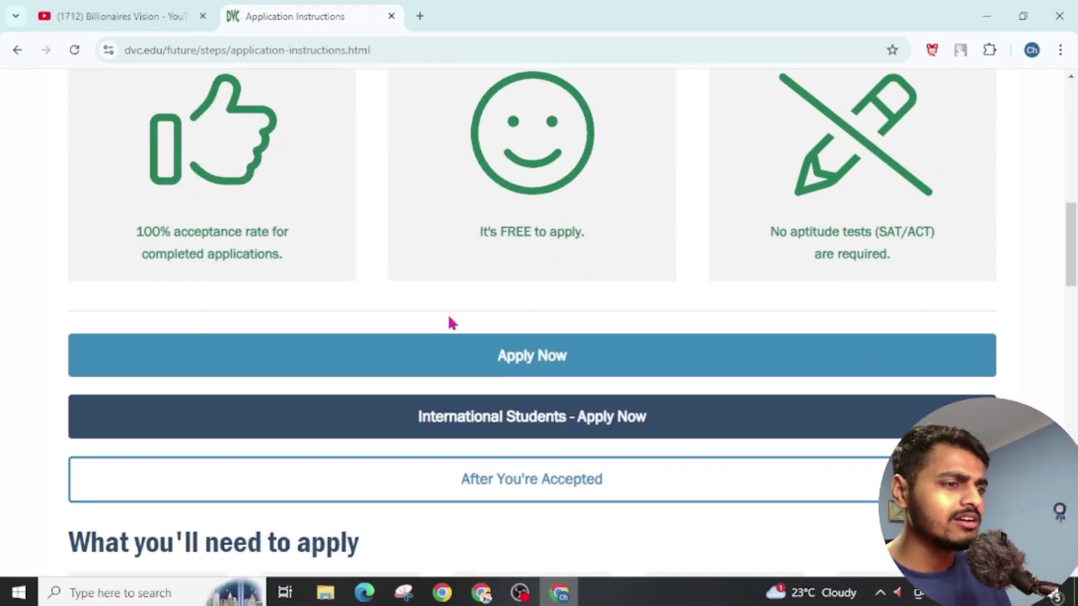
click(459, 429)
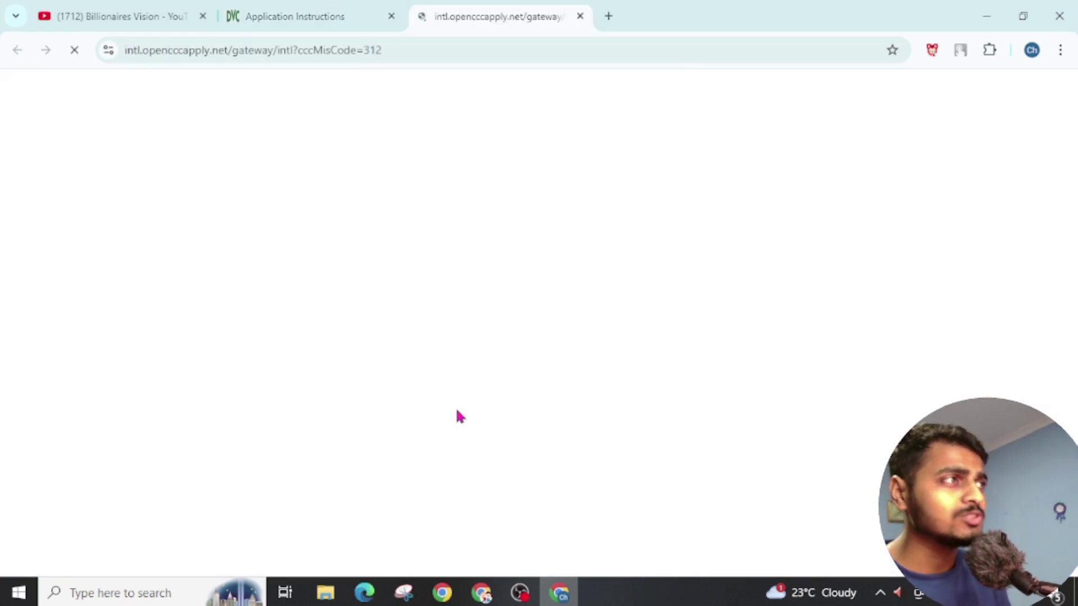
Step: On the International Application page, choose Create an Account
scroll(457, 408, down, 2)
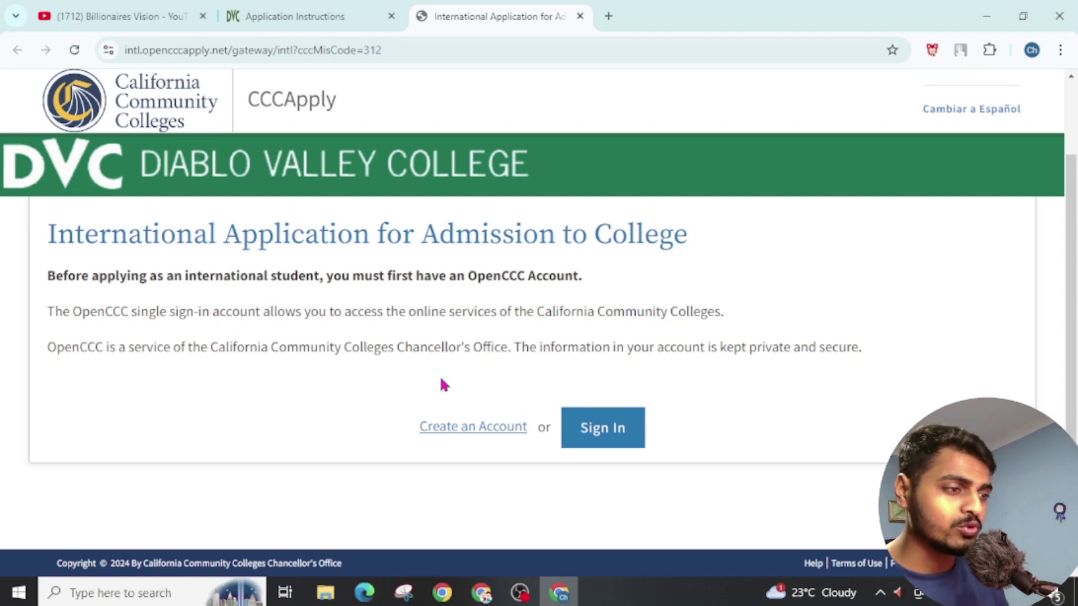
click(456, 429)
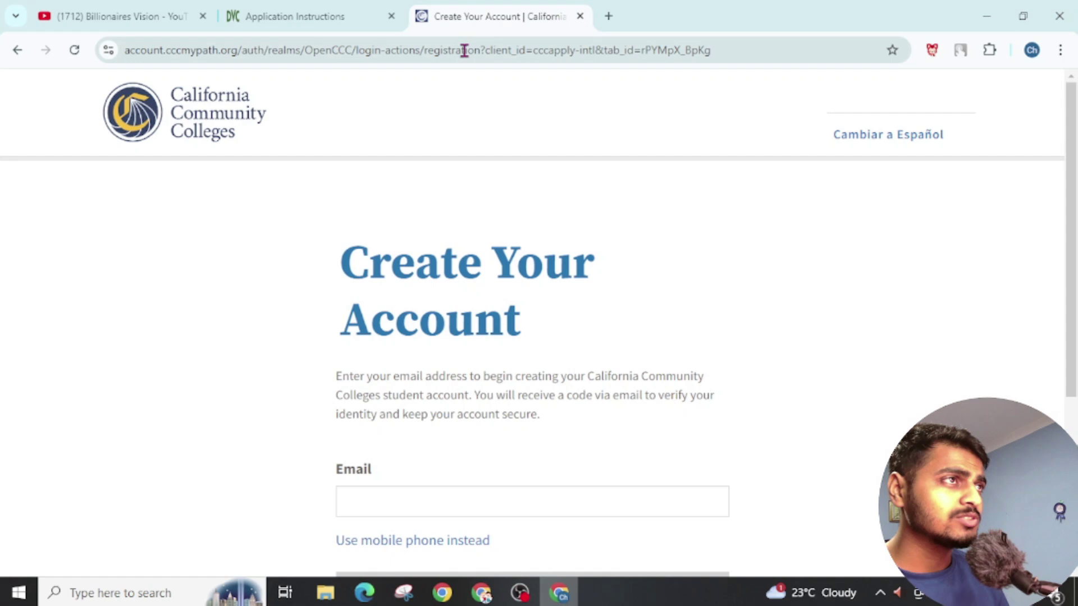
Step: Open Gmail in a new tab, fill the saved account email into the form, and request the security code
scroll(336, 276, down, 2)
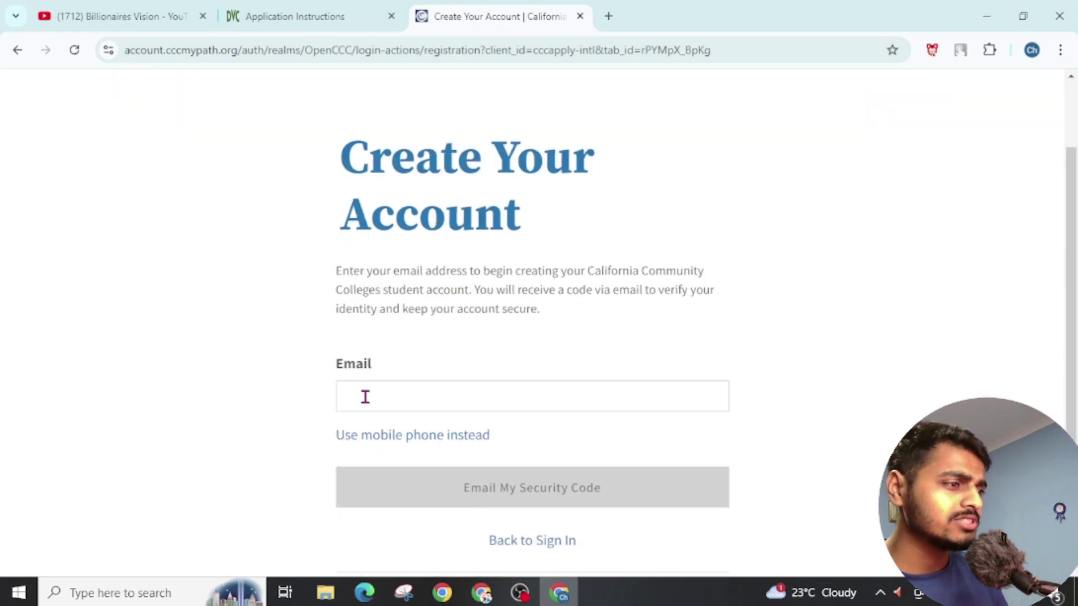
click(365, 397)
key(ctrl+t)
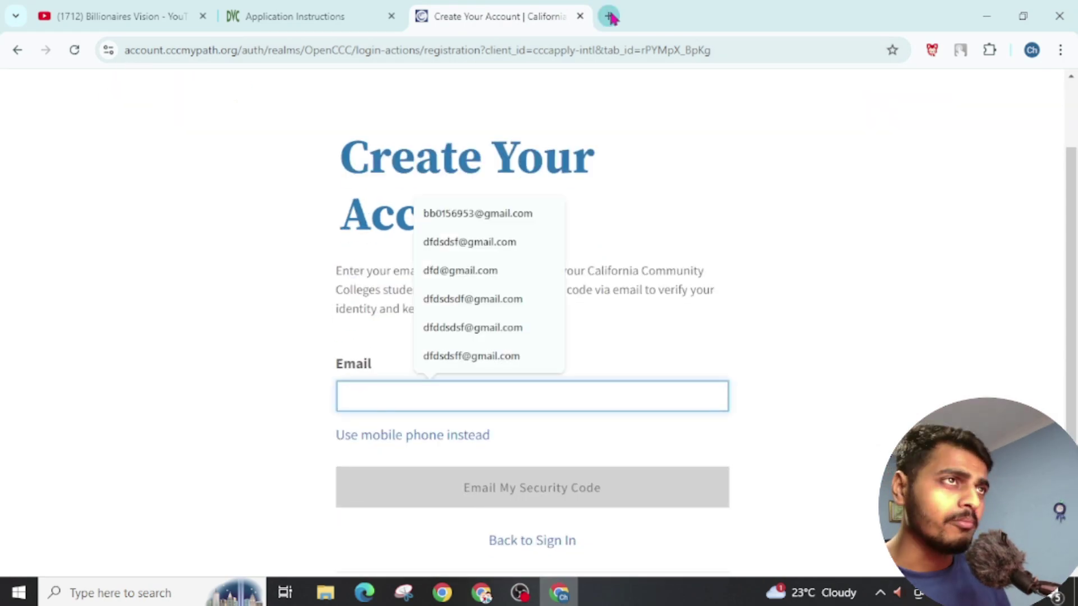
click(319, 386)
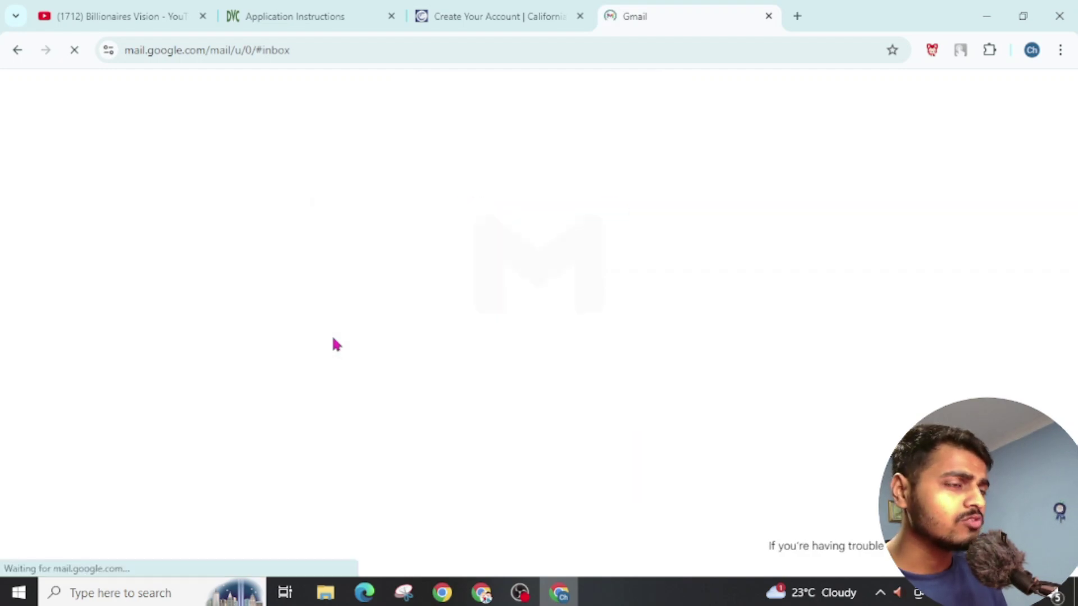
key(ctrl+shift+Tab)
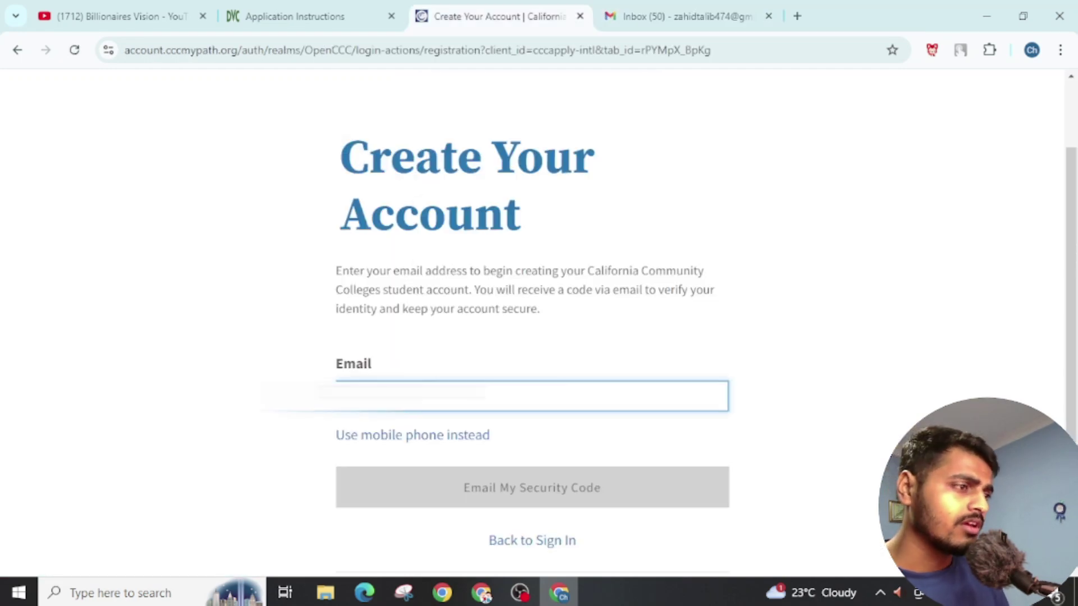
key(Down)
key(Down)
key(Return)
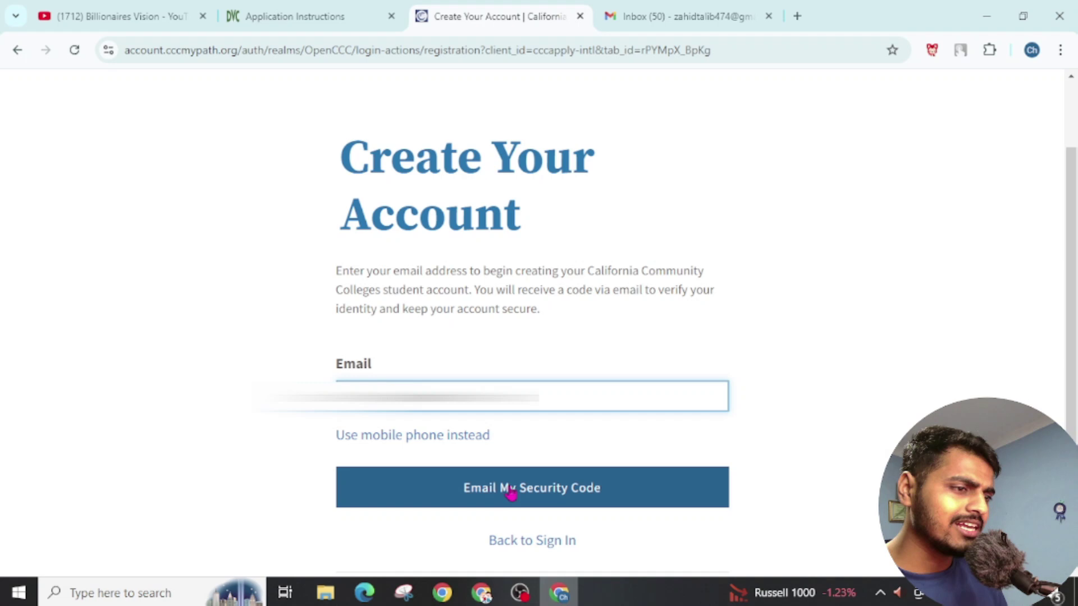
click(511, 492)
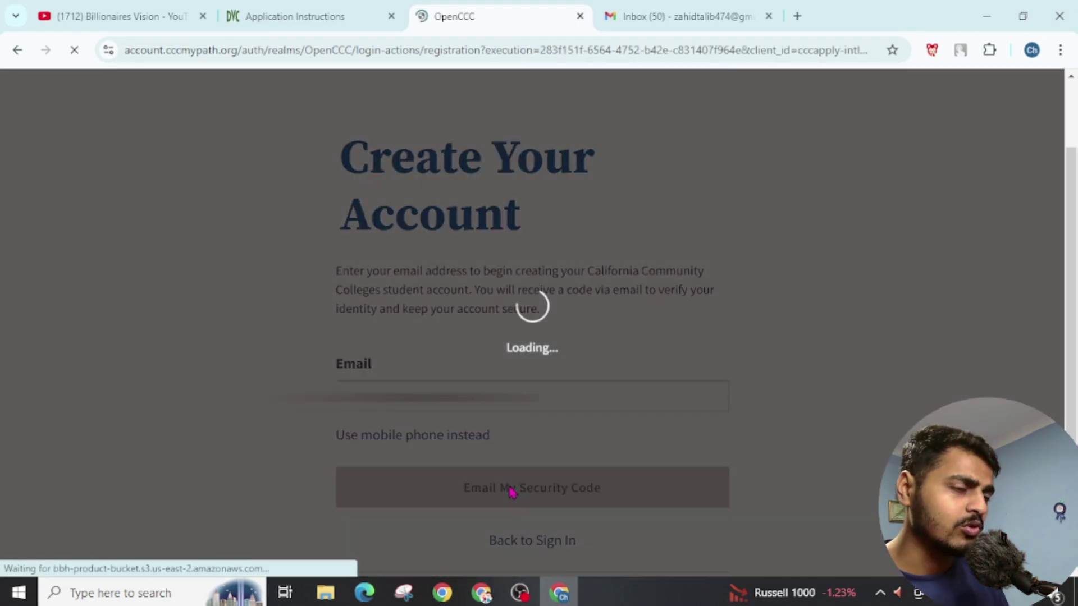
scroll(511, 491, down, 3)
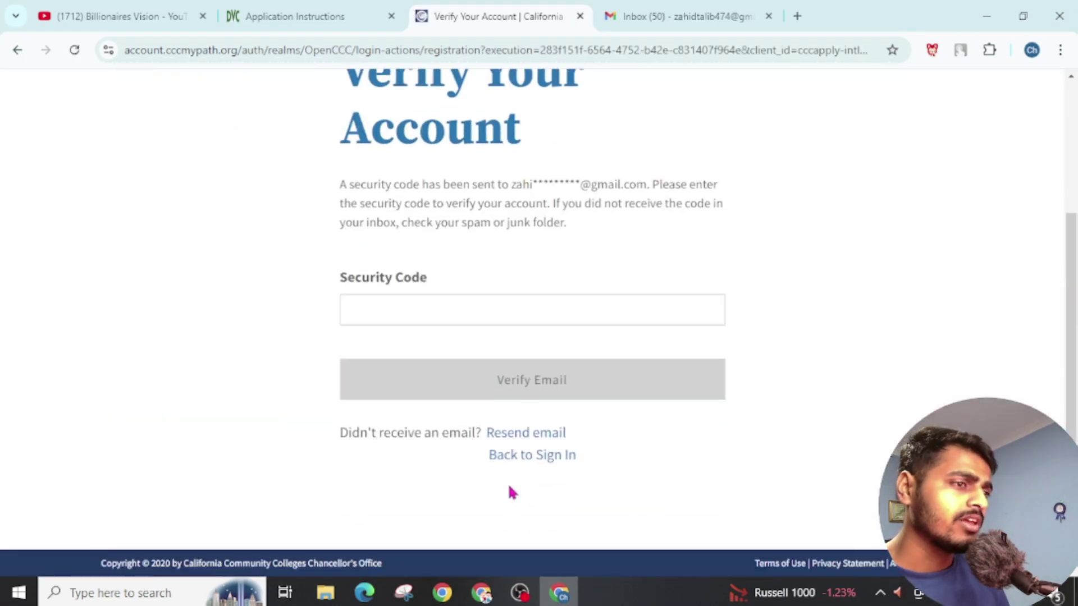
Step: Refresh Gmail, open the CCC Account Security Code email, and select the code
click(690, 8)
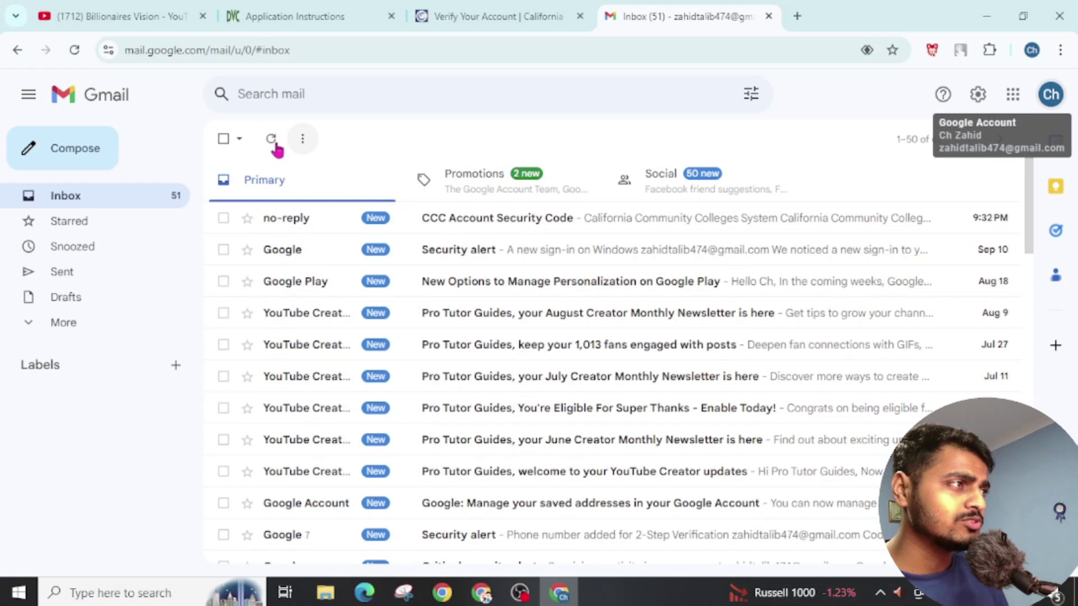
click(272, 141)
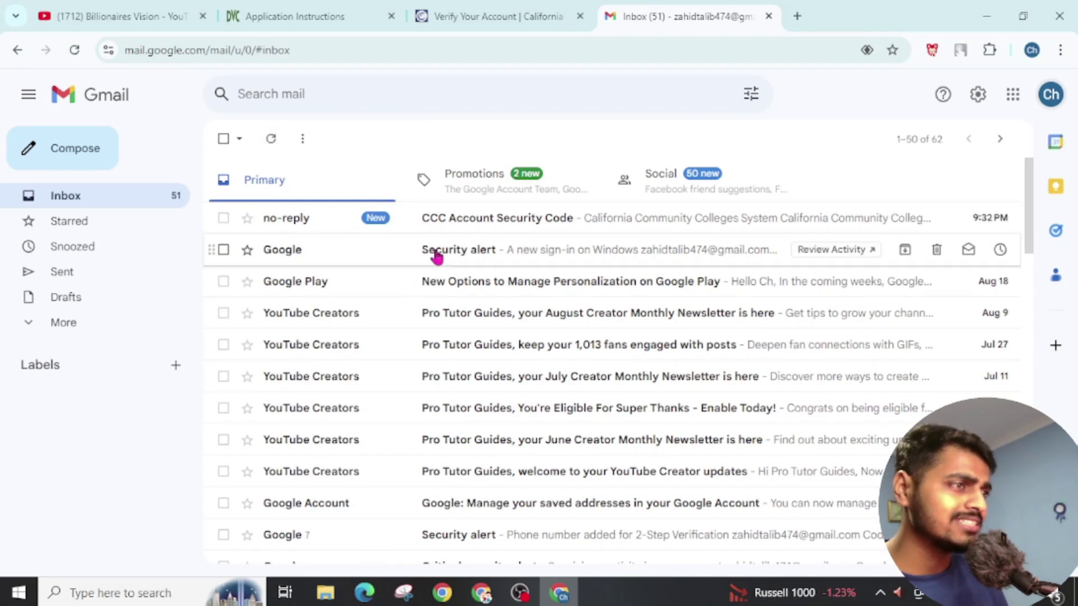
click(452, 232)
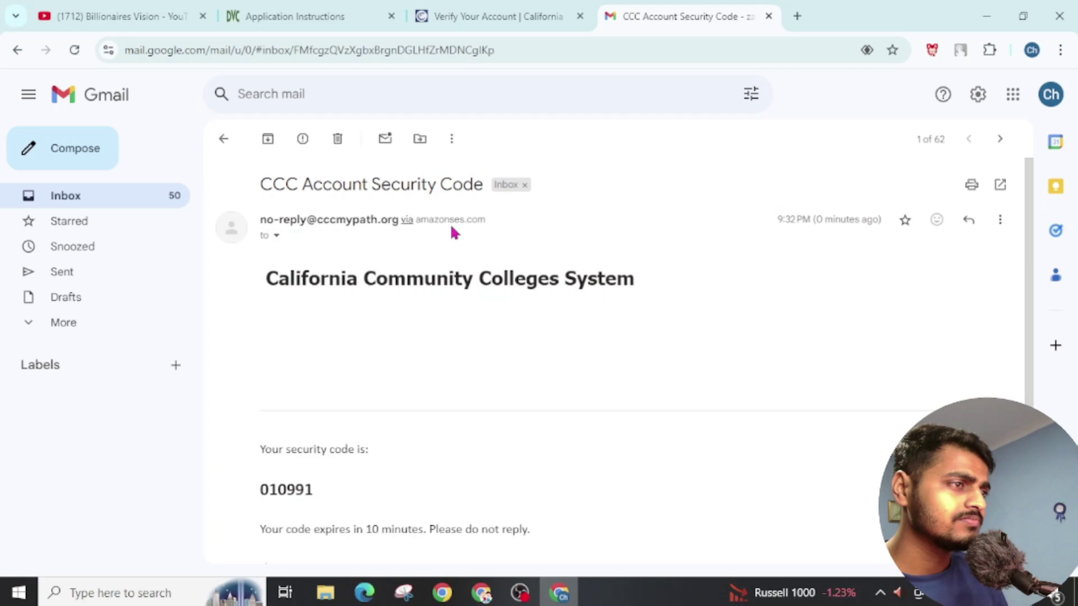
scroll(262, 383, down, 2)
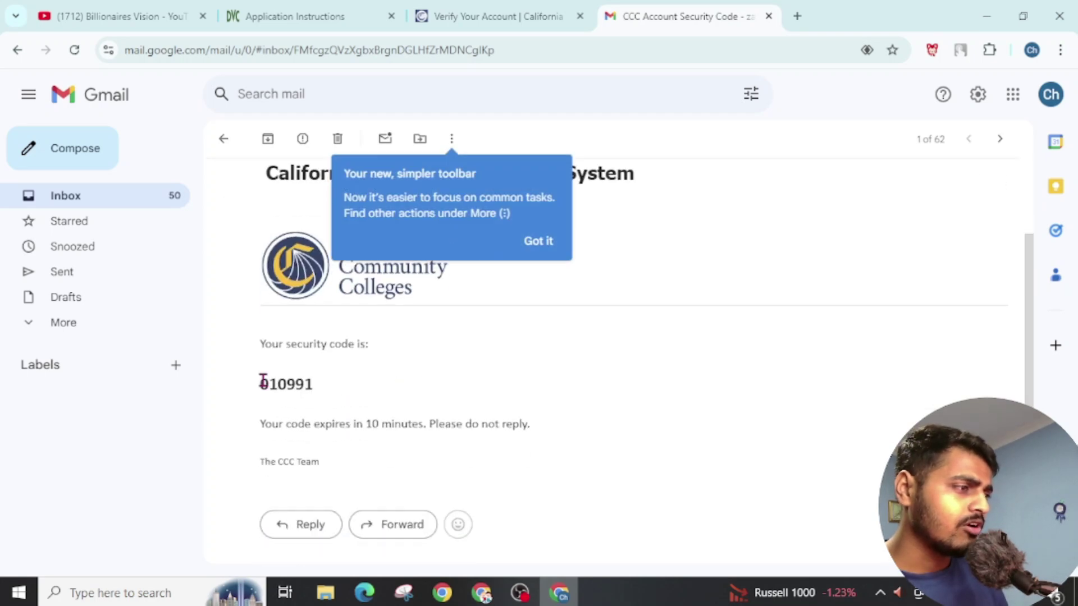
drag(261, 382, 322, 379)
key(ctrl+c)
Step: Paste the security code, click Verify Email, then go to the Primary Phone Number field
click(494, 9)
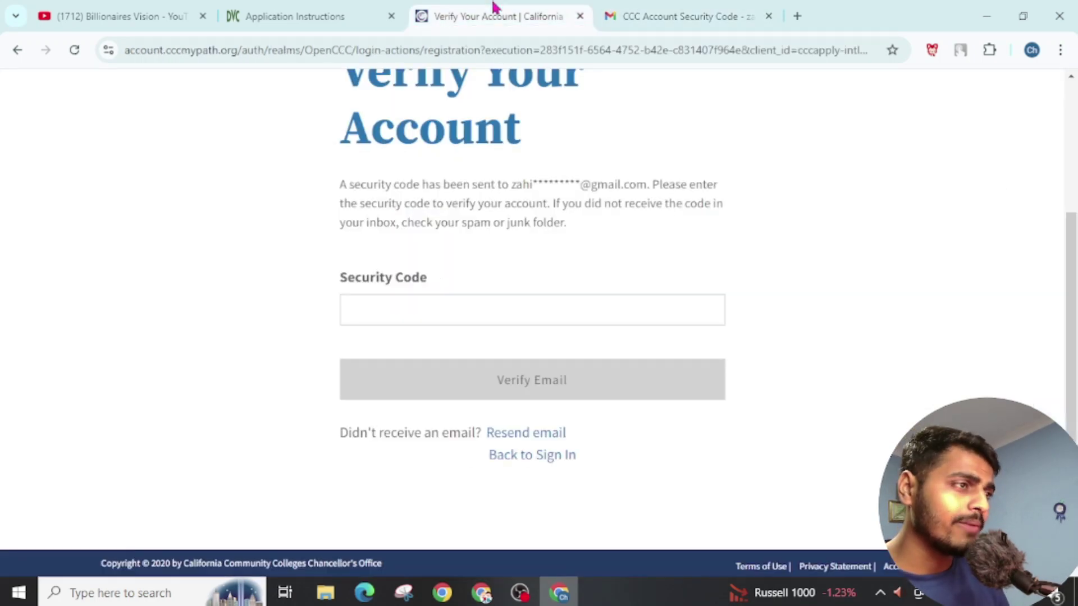
click(414, 306)
key(ctrl+v)
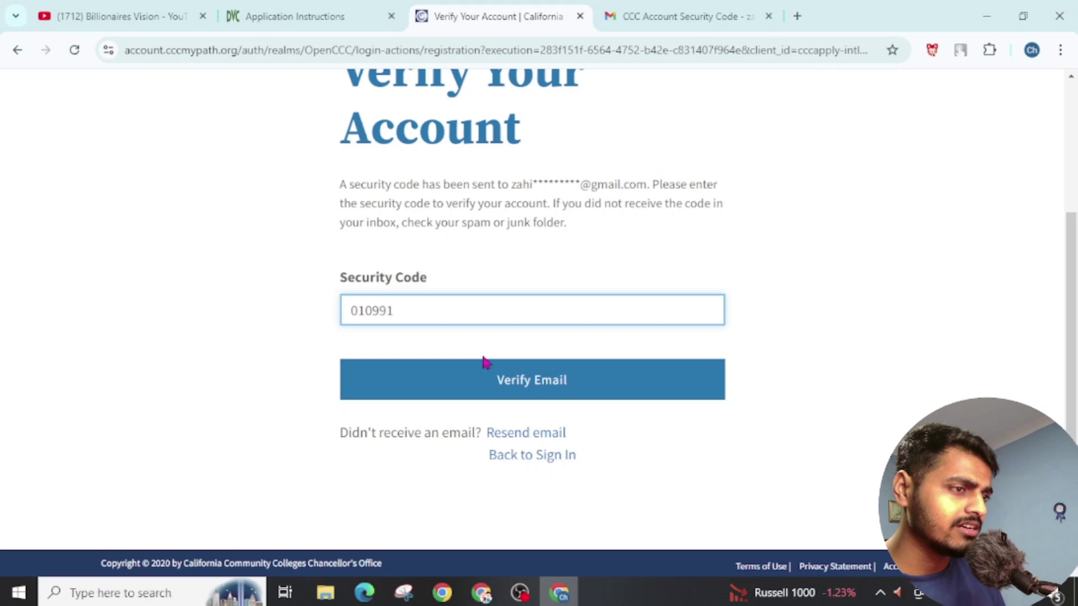
click(531, 380)
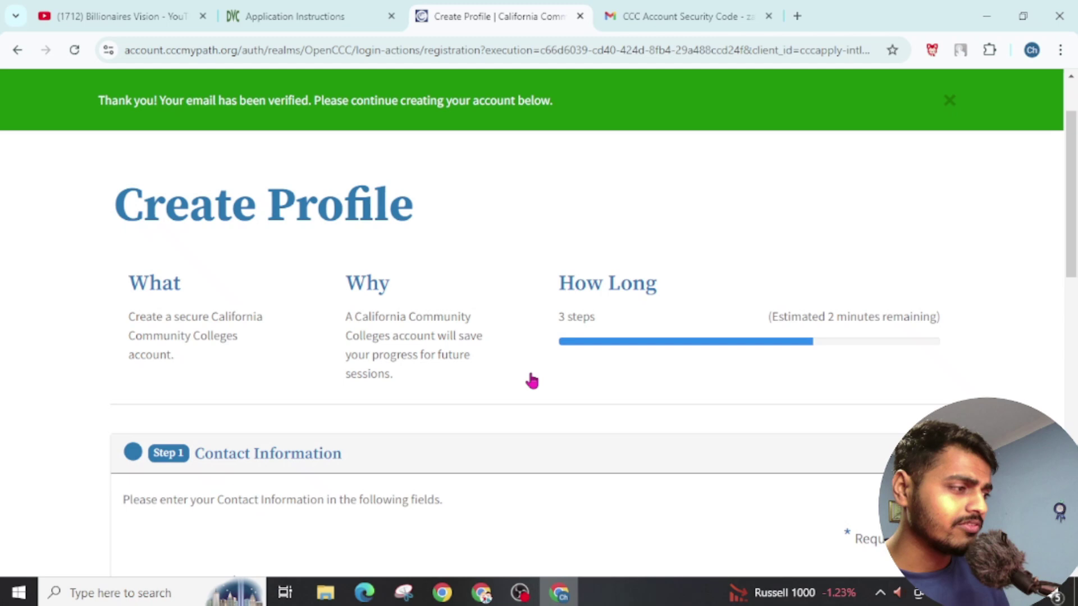
scroll(531, 380, down, 2)
scroll(531, 380, down, 5)
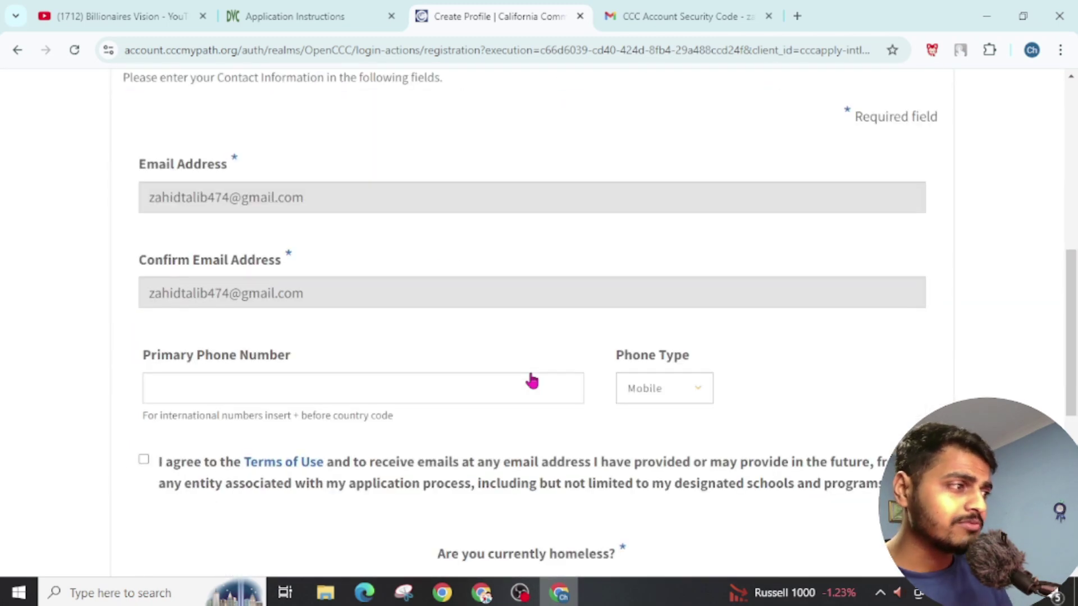
scroll(531, 380, down, 2)
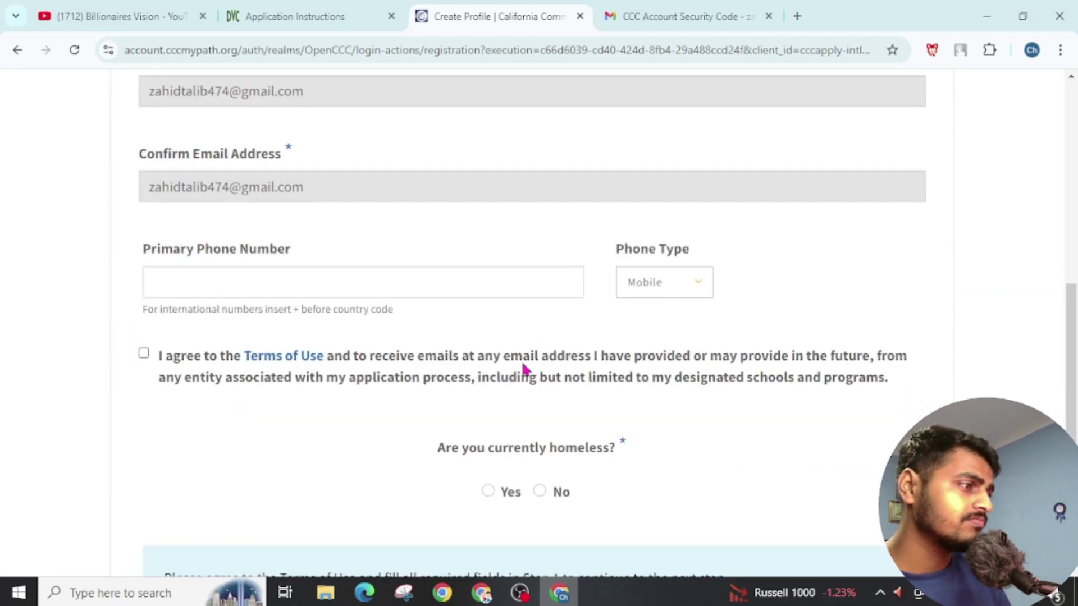
click(218, 295)
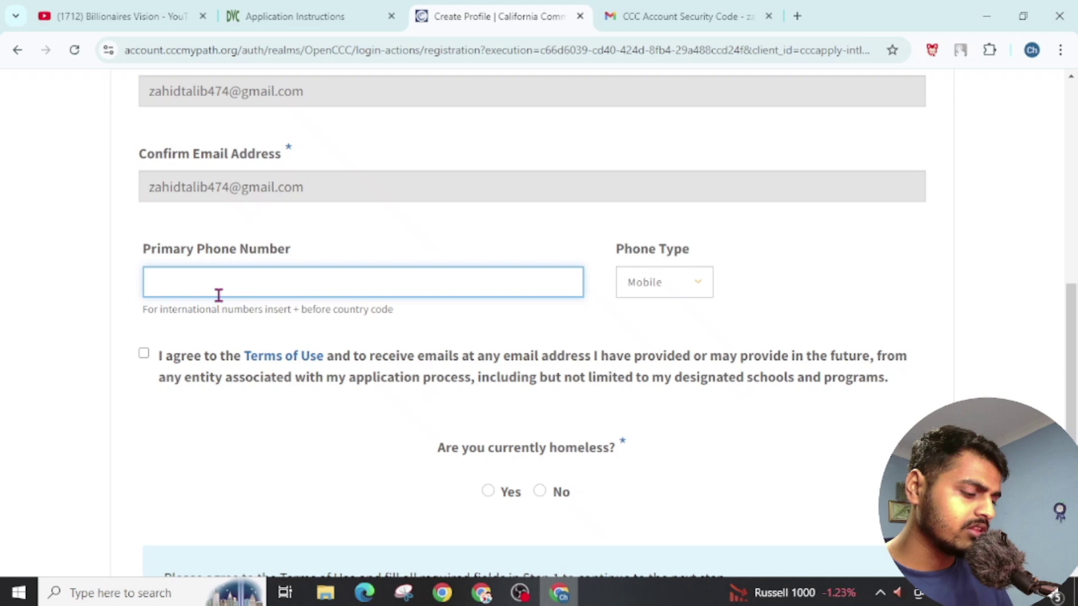
Step: Search Google for 'temporary phone number' in a new tab
click(796, 16)
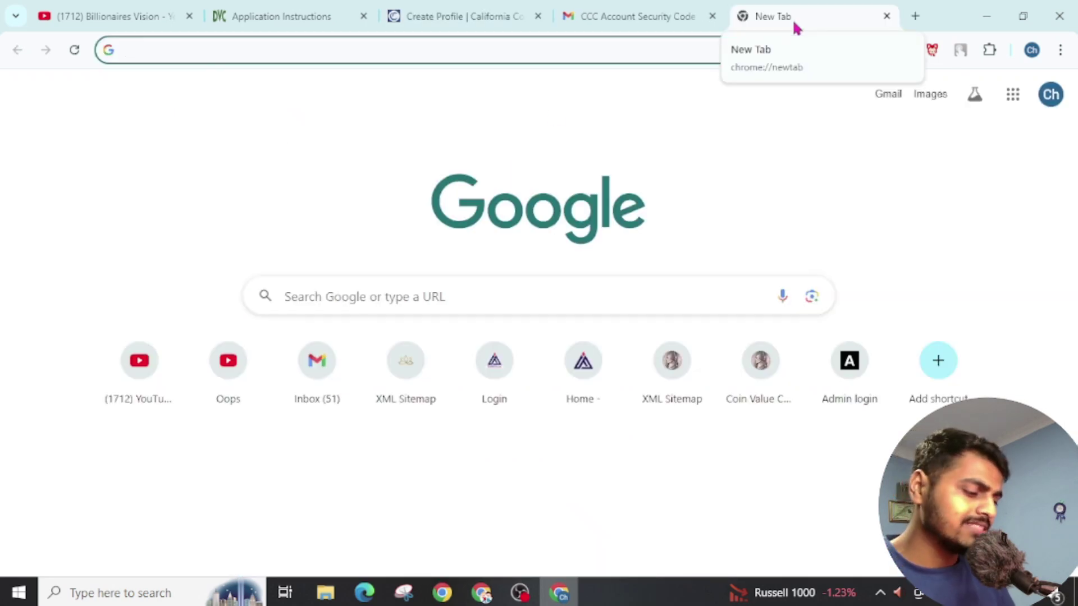
text(tex)
key(BackSpace)
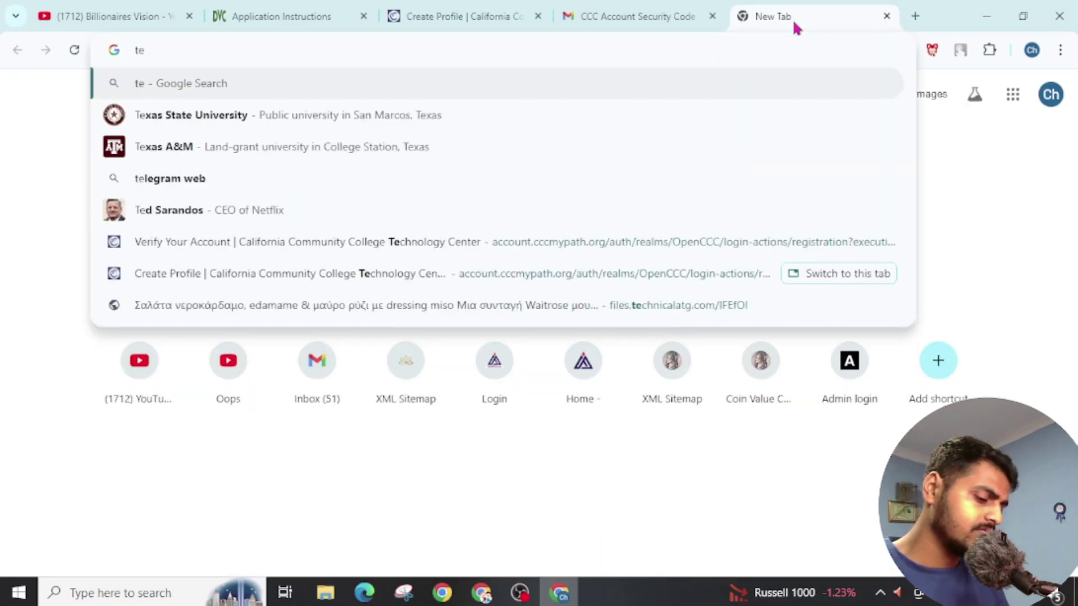
text(mporary)
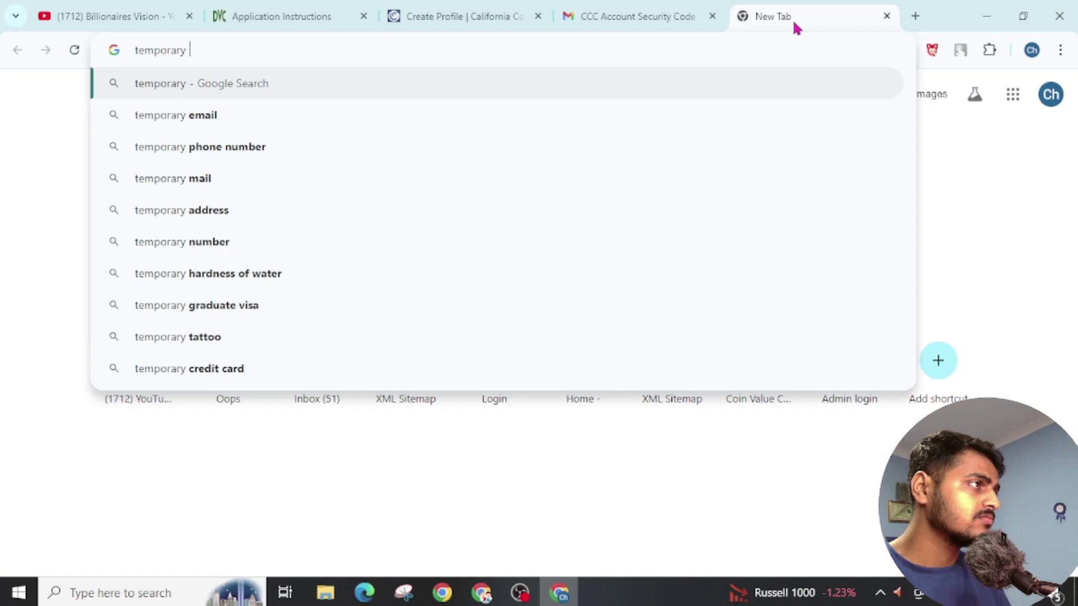
key(Down)
key(Down)
key(Return)
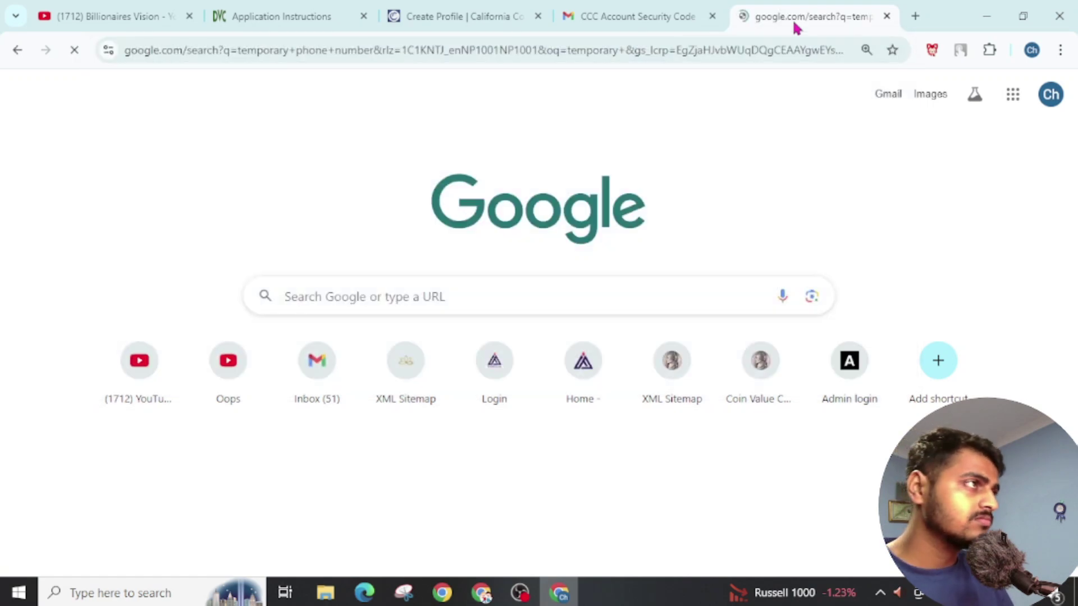
scroll(617, 225, down, 3)
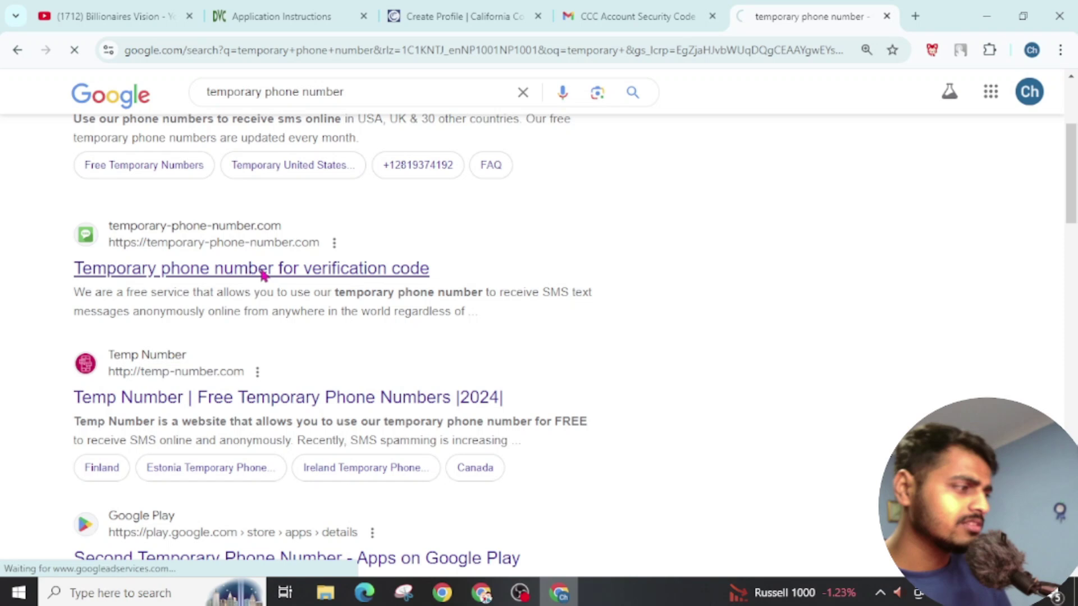
Step: On temporary-phone-number.com, open a US number's page, dismiss the ad, and copy the number
click(263, 270)
scroll(261, 267, down, 5)
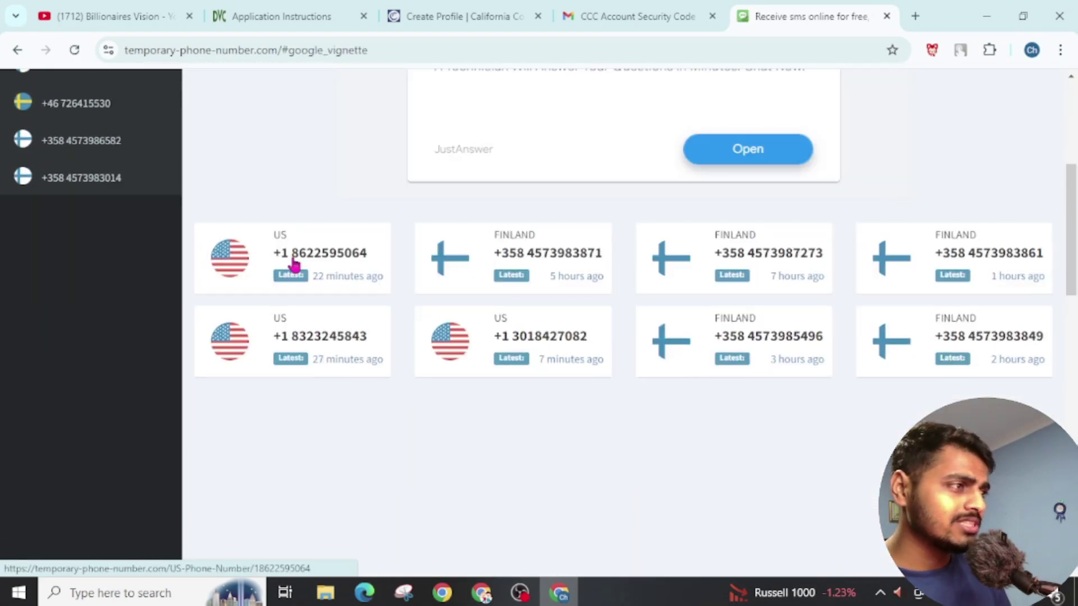
click(294, 263)
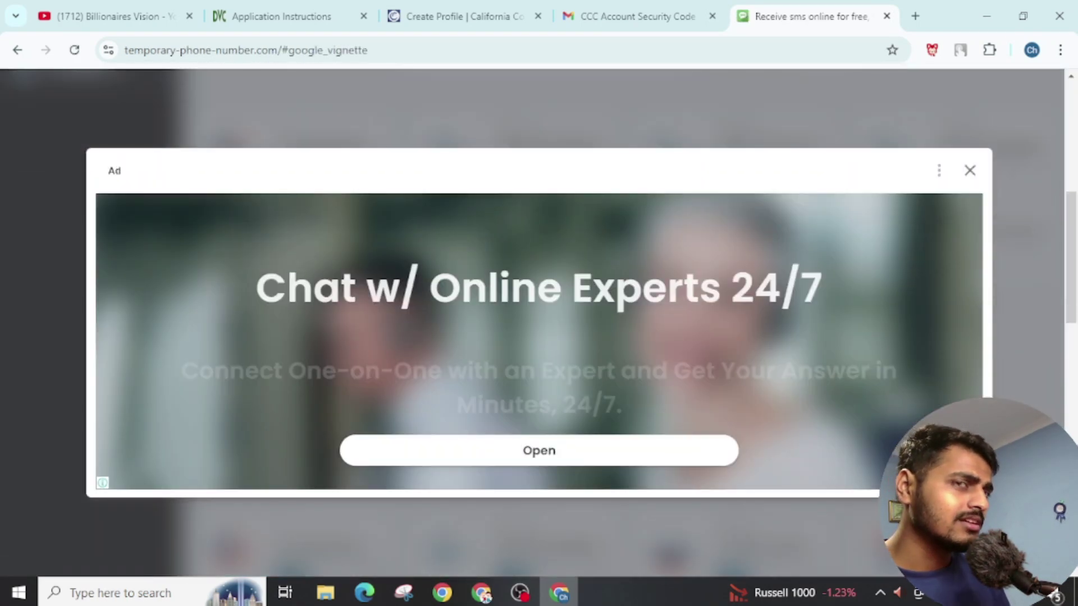
click(968, 173)
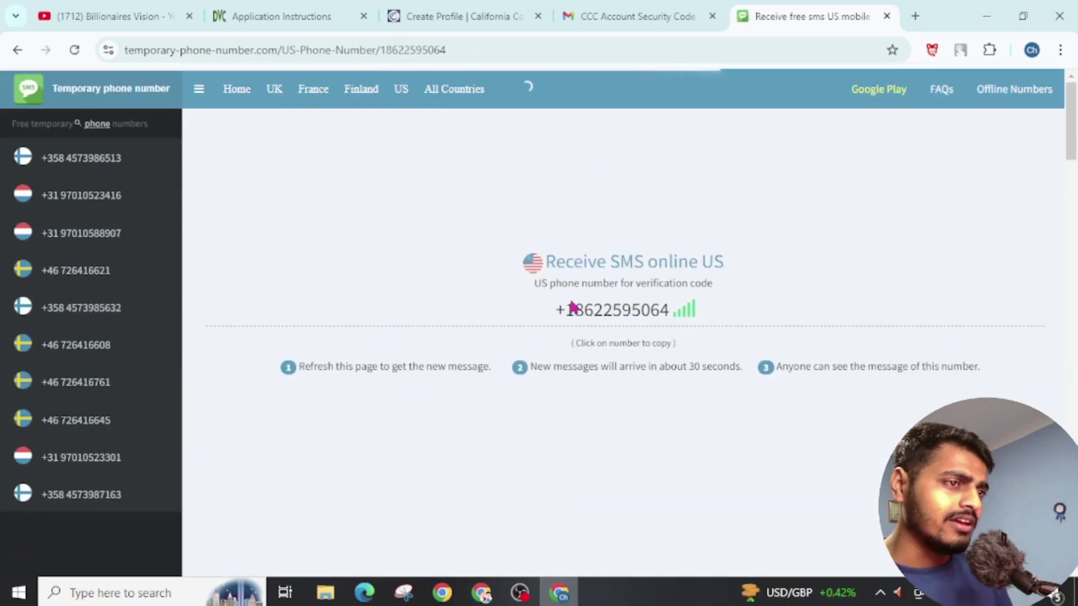
click(593, 318)
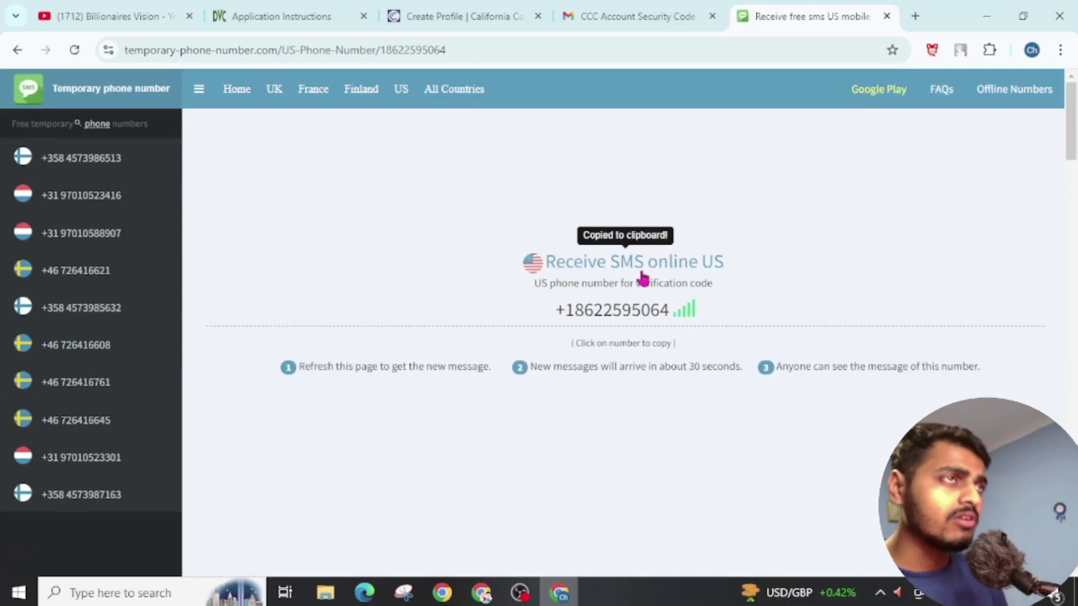
click(584, 12)
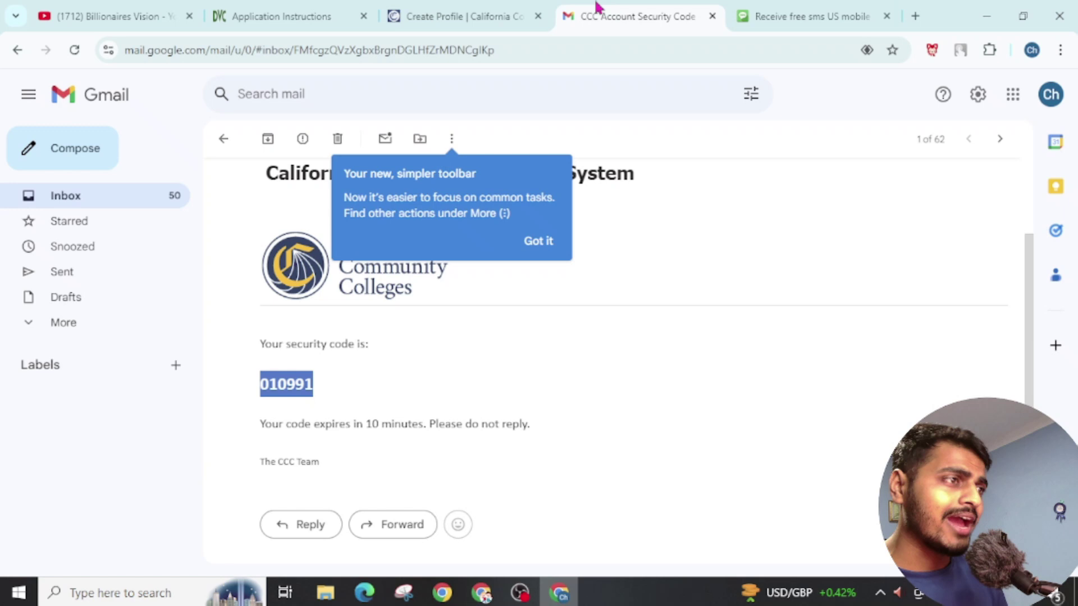
Step: Paste the copied phone number, agree to the Terms of Use, and answer No to homeless
click(457, 17)
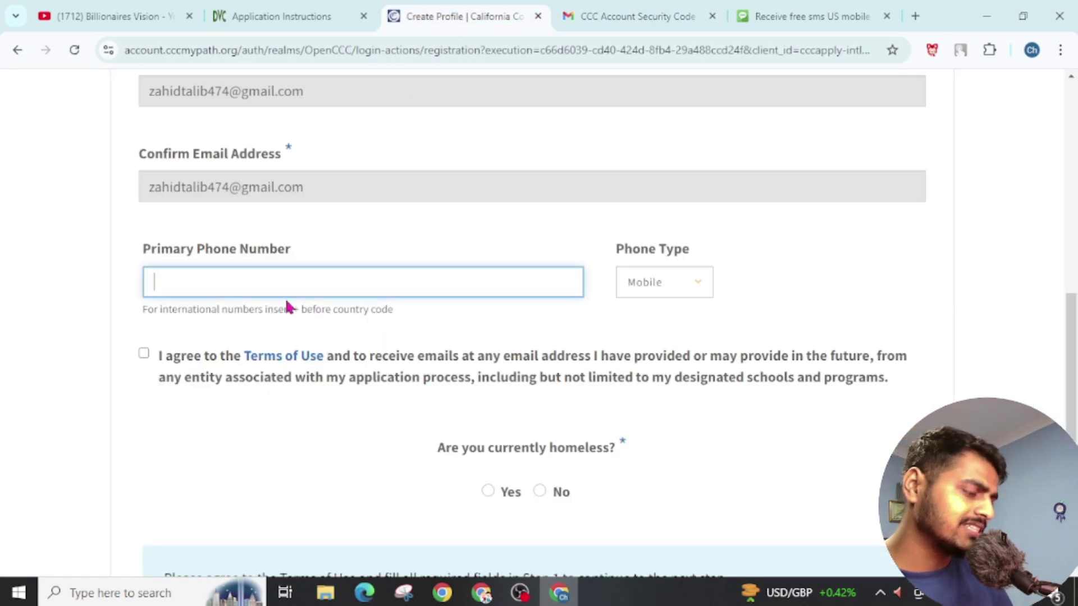
key(ctrl+v)
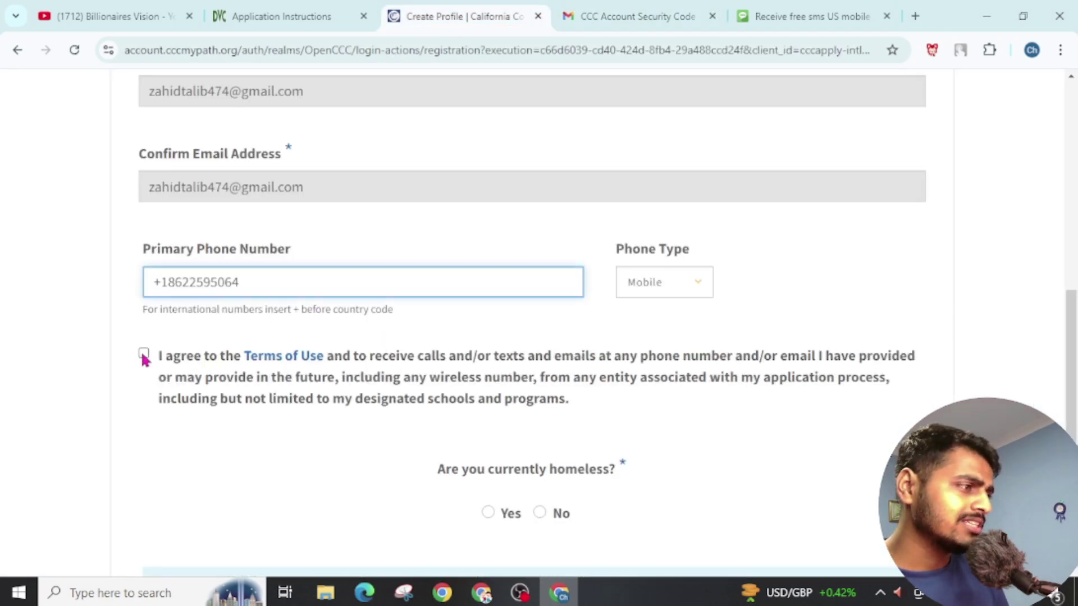
click(144, 355)
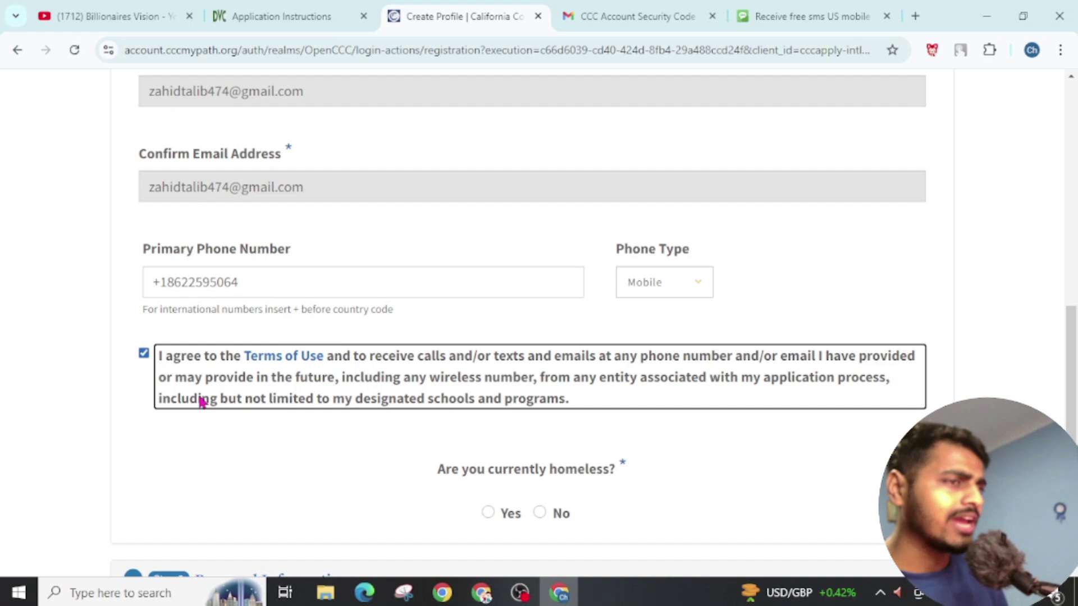
scroll(202, 401, down, 3)
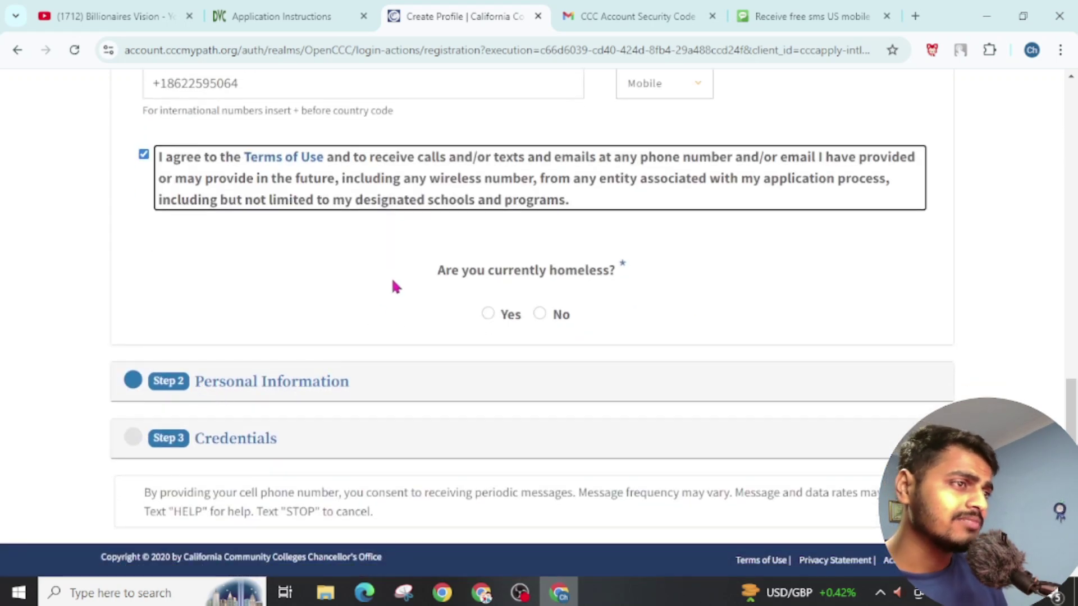
click(539, 315)
Step: Set the mailing country to Nepal and fill in the Street 1 address
scroll(540, 319, down, 2)
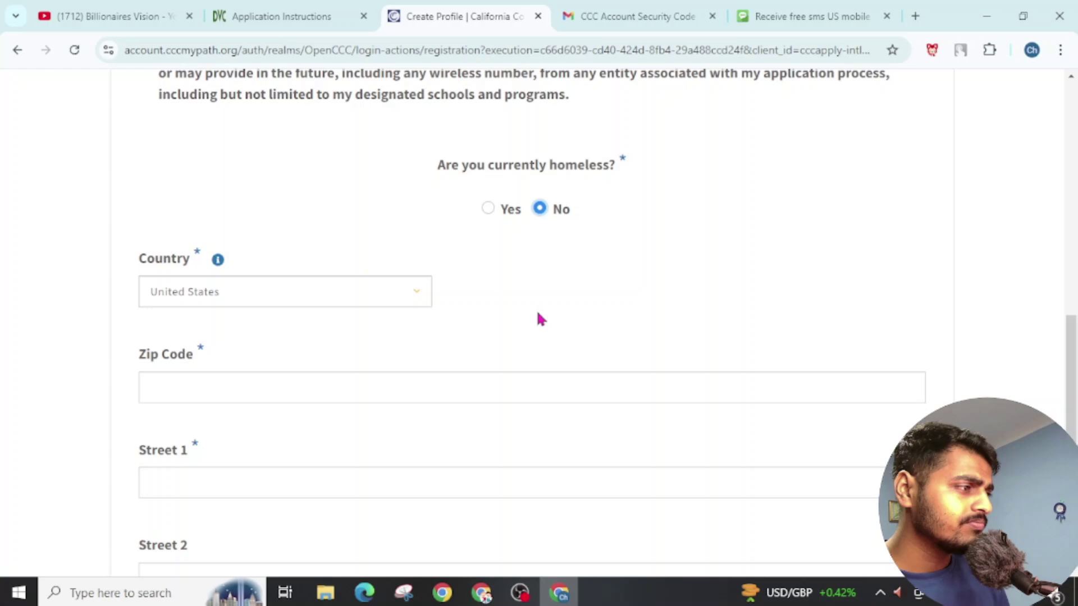
click(199, 299)
text(india)
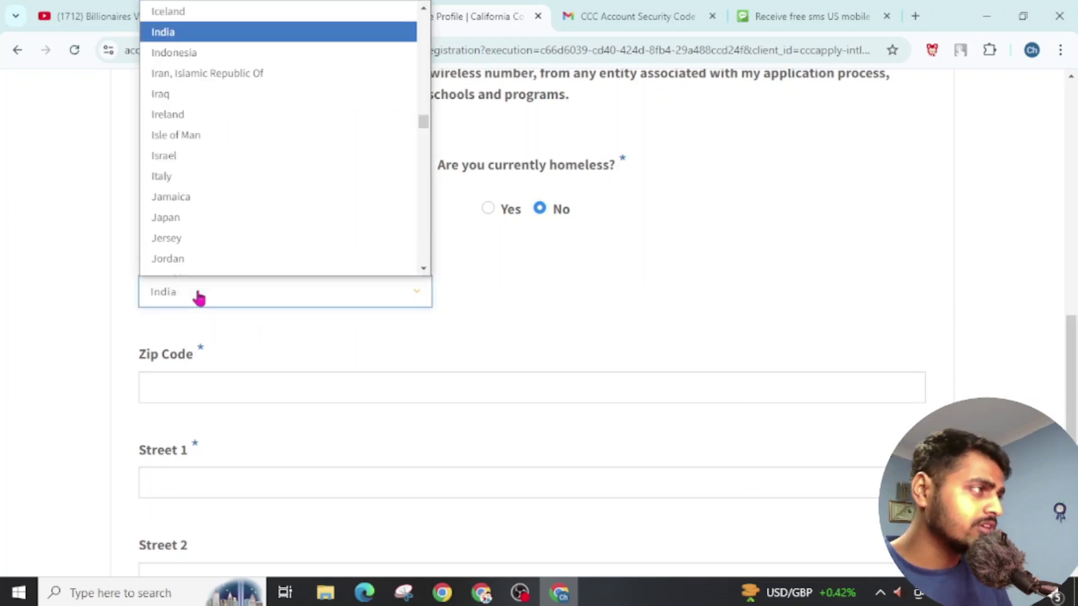
click(180, 22)
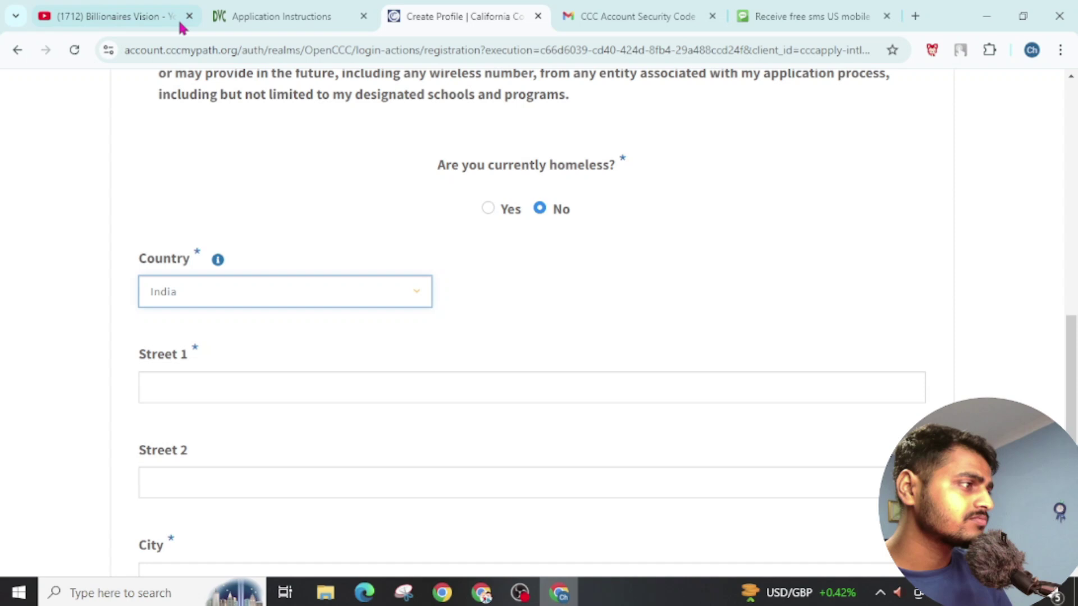
scroll(269, 353, down, 1)
scroll(270, 352, down, 1)
click(214, 279)
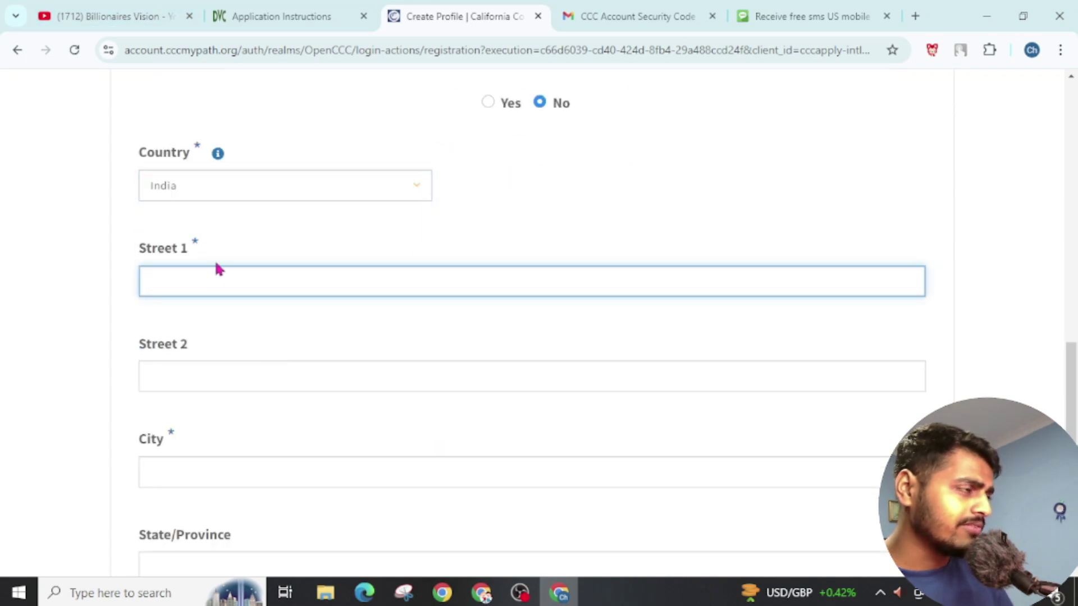
click(214, 189)
text(nepal)
key(Return)
click(264, 285)
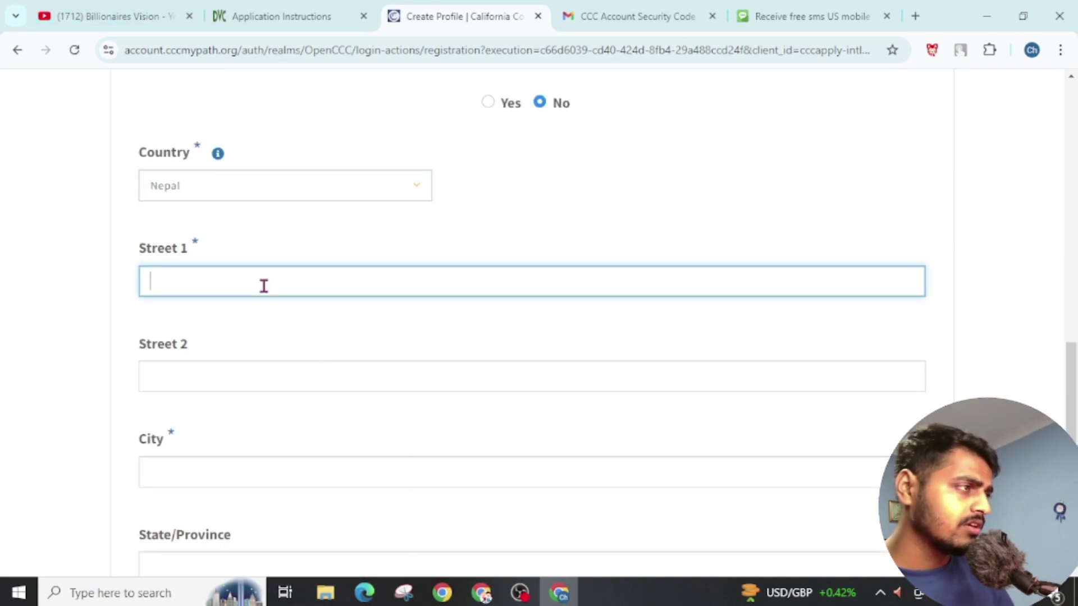
text(Kahtmanud)
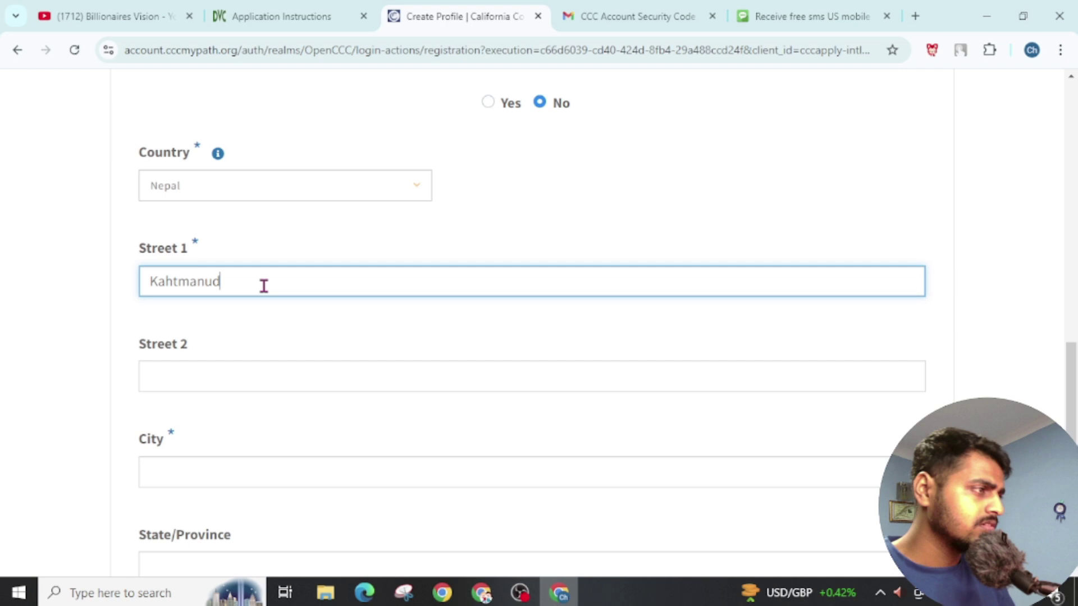
Step: Enter the city and postal code, then advance to Personal Information
scroll(266, 324, down, 2)
click(272, 371)
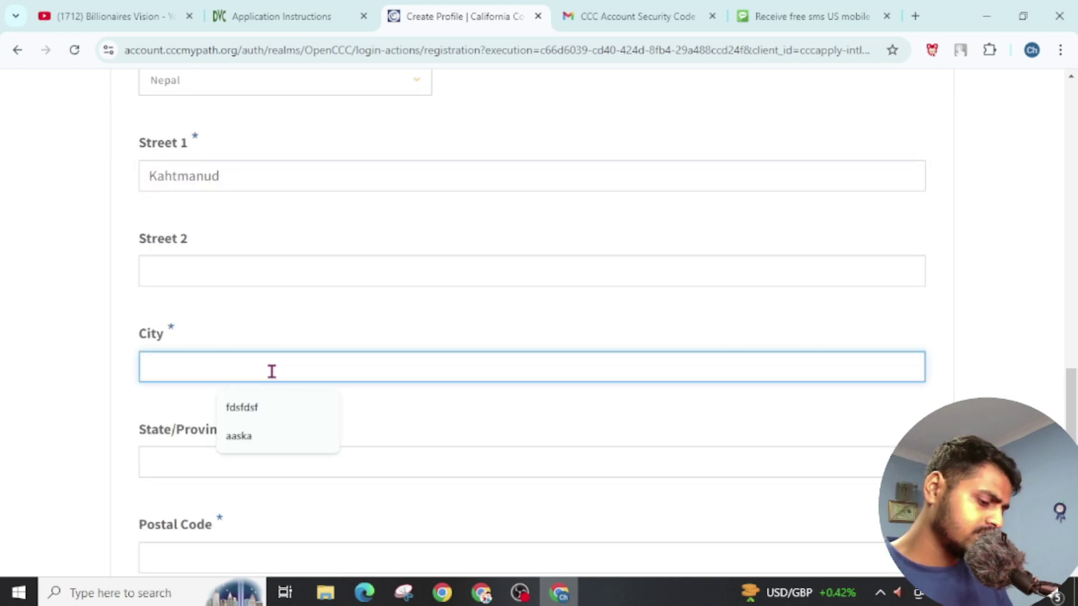
text(Kapan)
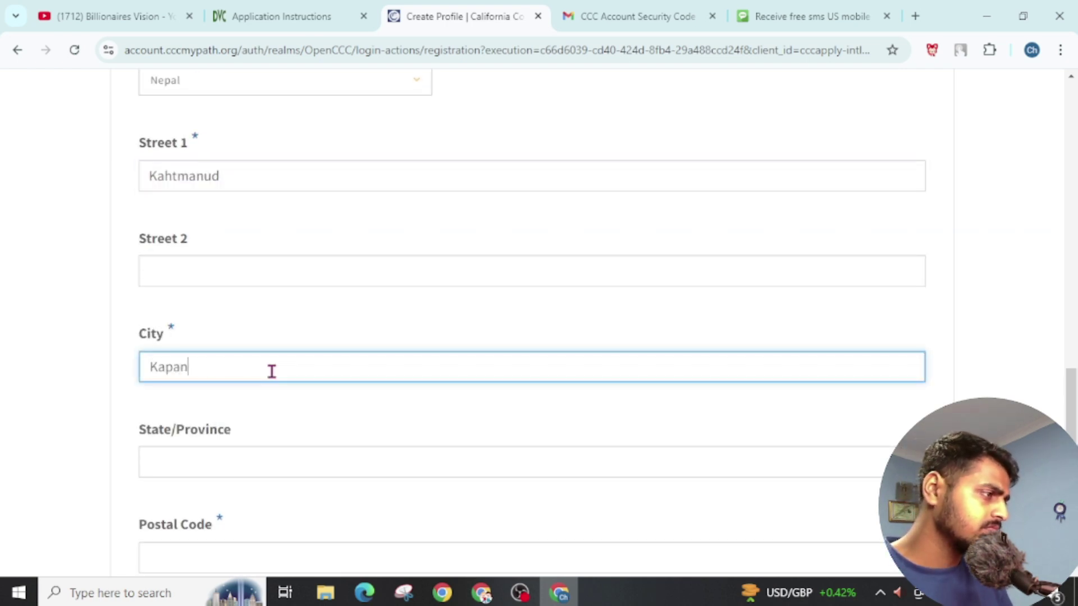
scroll(272, 371, down, 4)
click(252, 351)
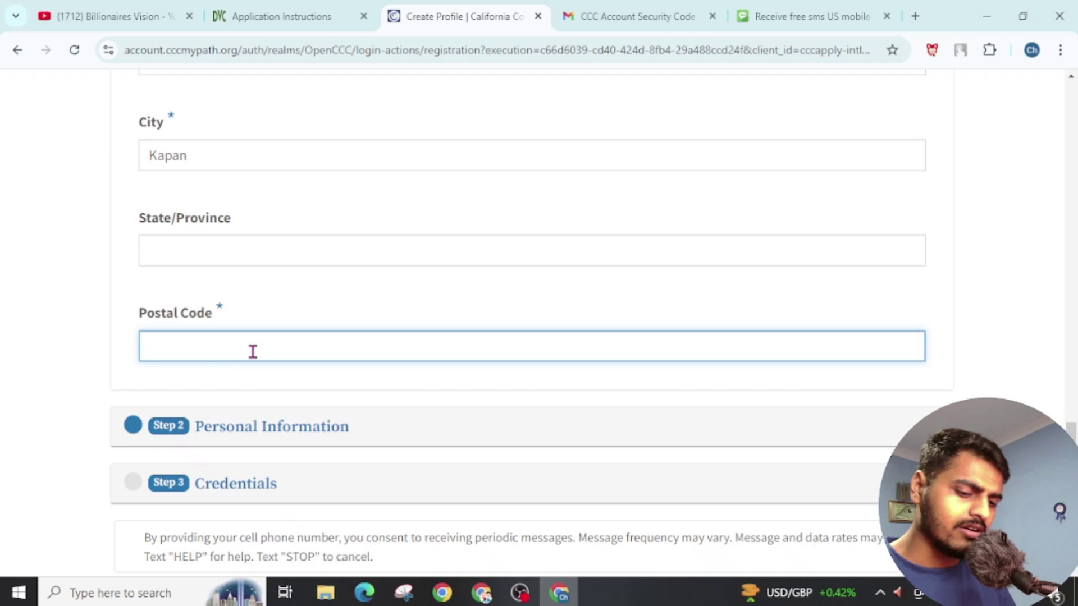
text(44600)
scroll(253, 351, down, 2)
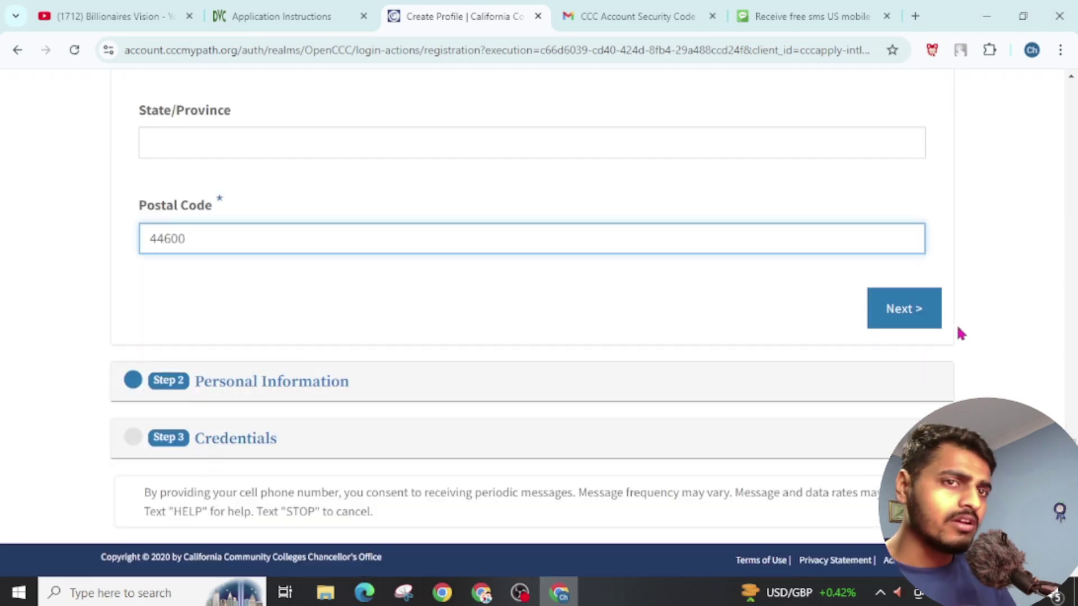
click(921, 308)
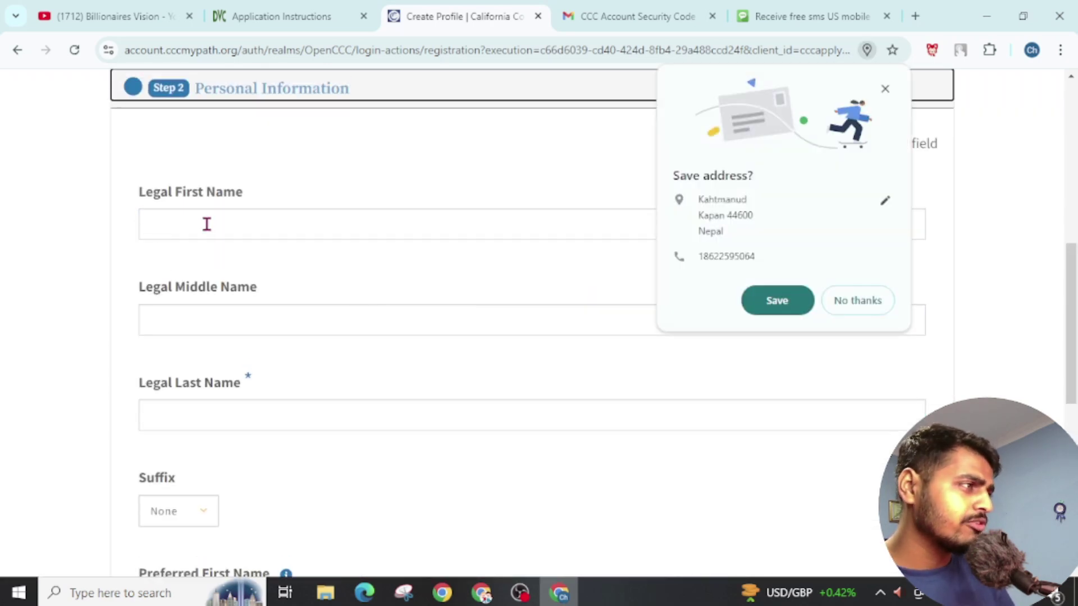
Step: Dismiss the save-address prompt, enter the legal first name, and choose suffix Sr
click(401, 260)
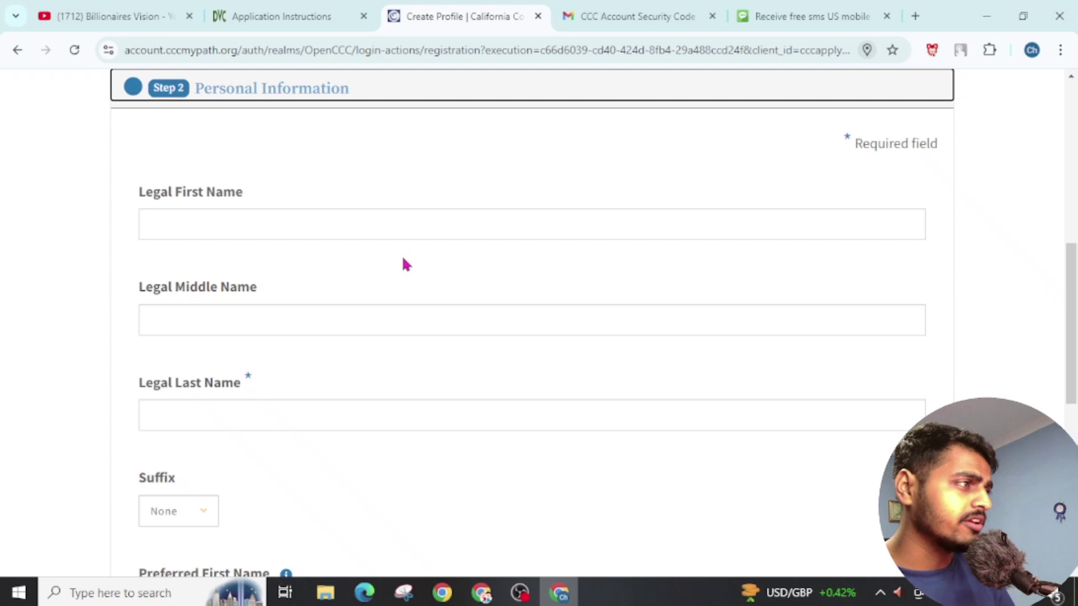
click(235, 218)
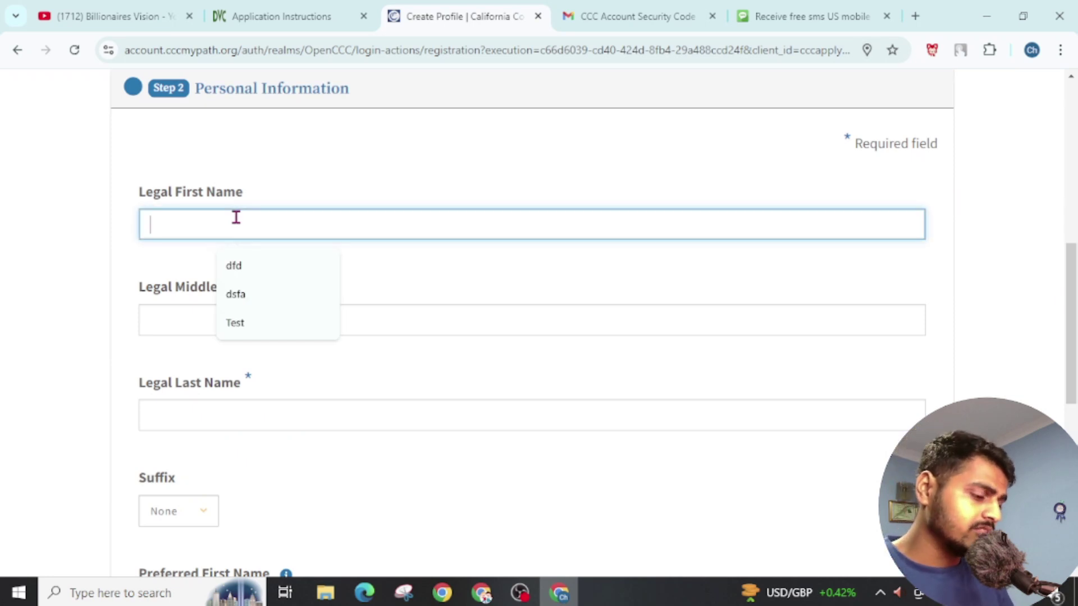
text(Manoj)
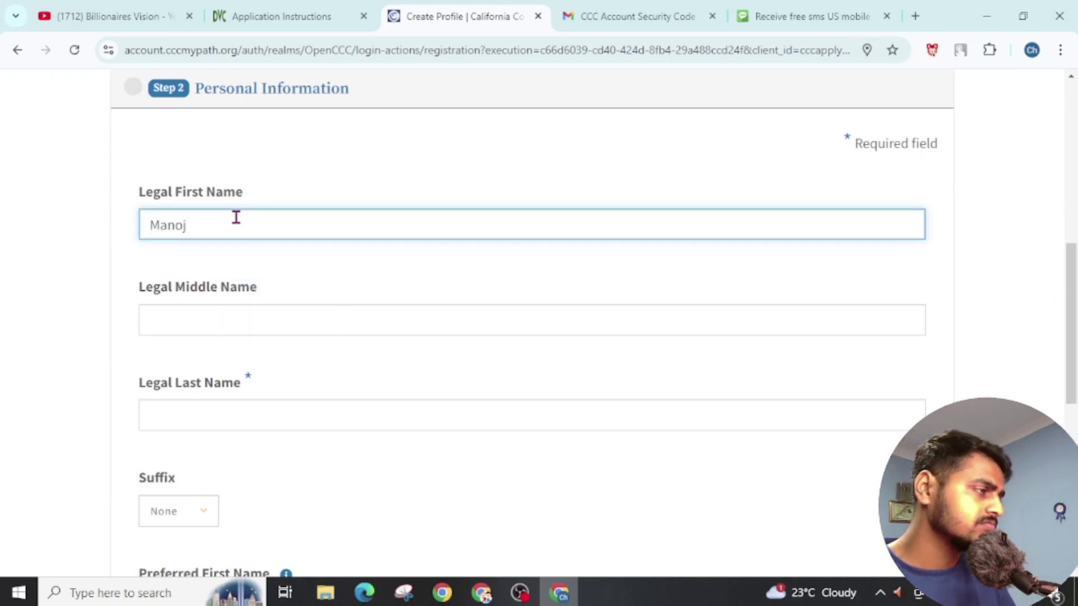
click(242, 320)
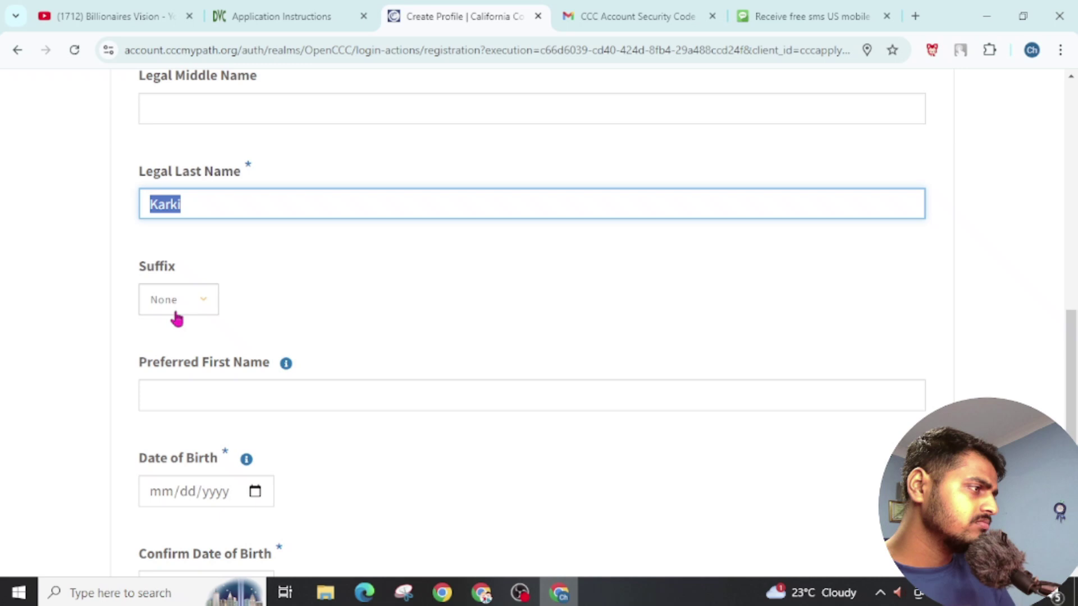
click(181, 312)
click(168, 367)
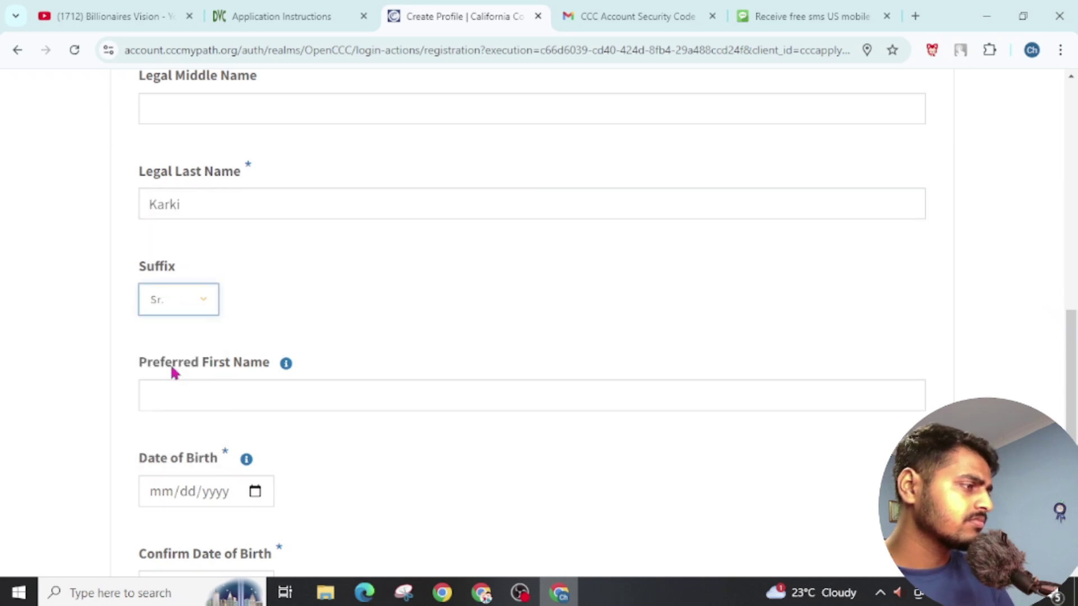
Step: Pick the date of birth in the calendar and paste the same date into Confirm Date of Birth
scroll(342, 280, down, 2)
scroll(186, 274, down, 2)
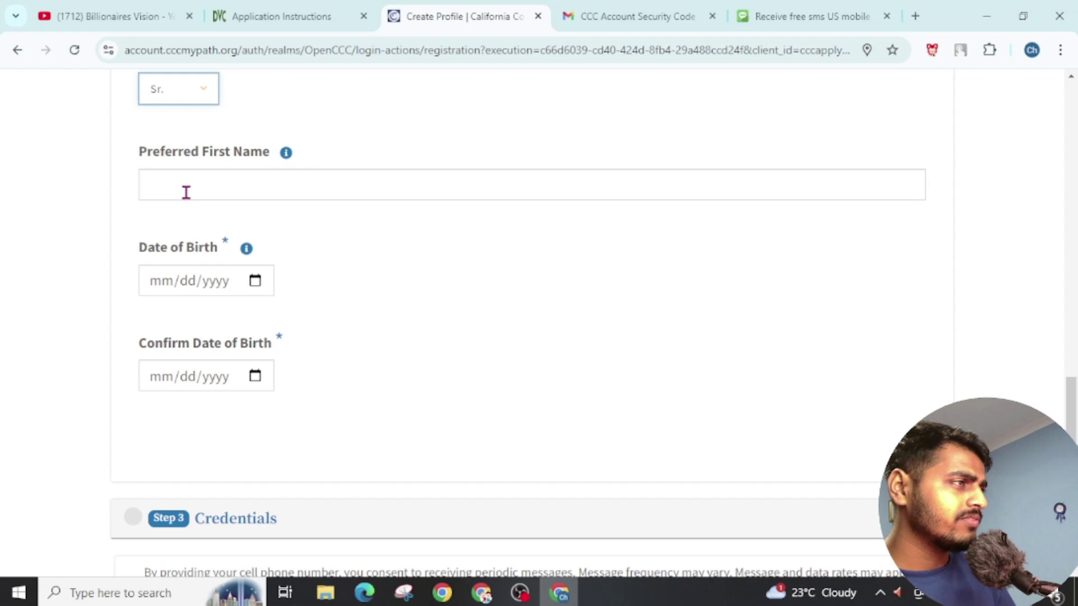
scroll(370, 279, down, 2)
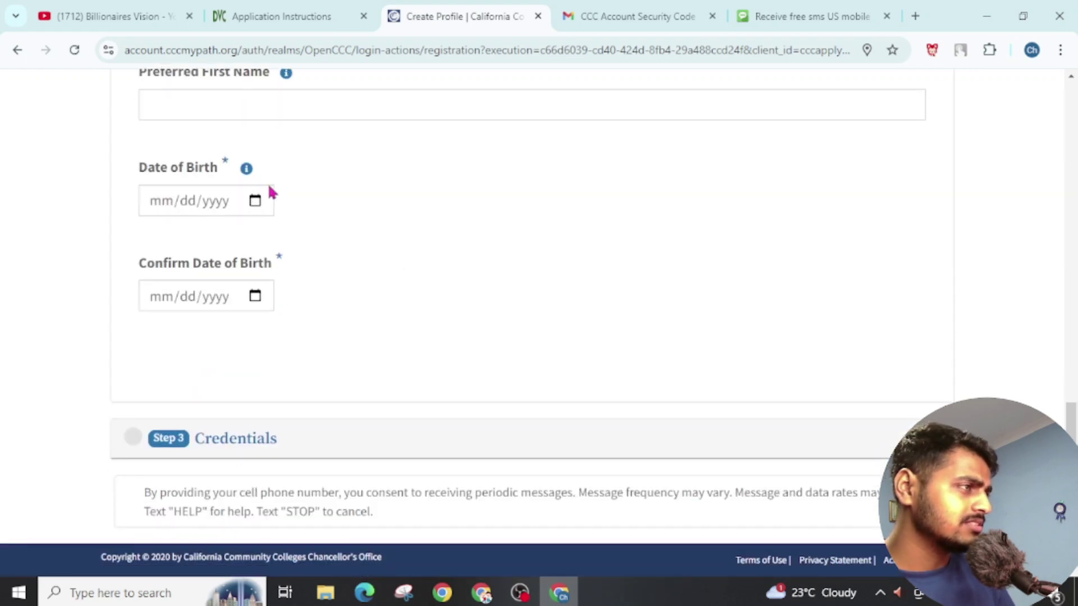
click(255, 202)
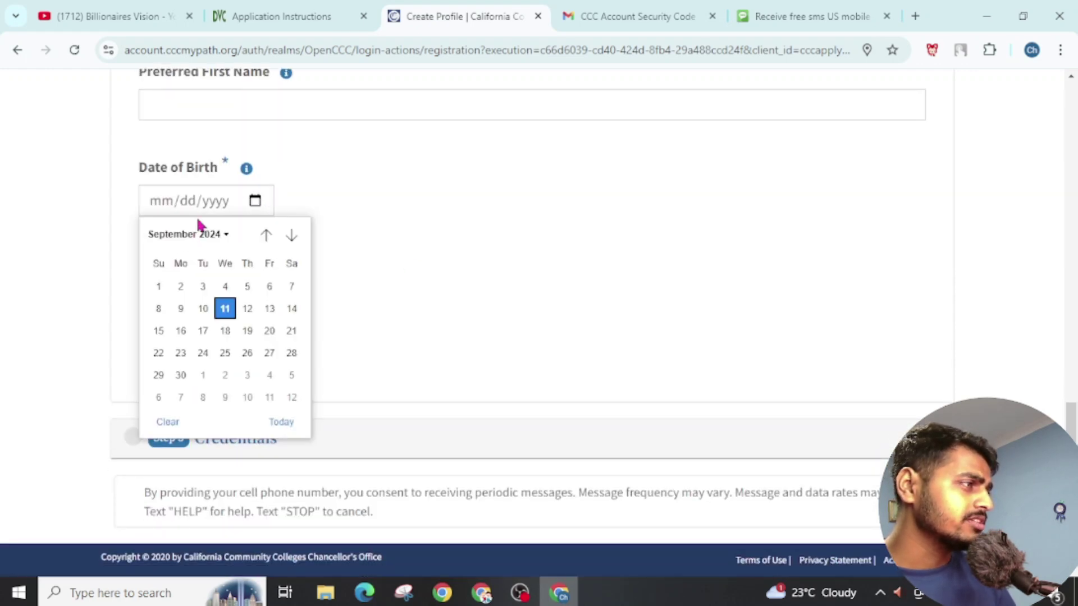
click(206, 236)
scroll(207, 308, up, 6)
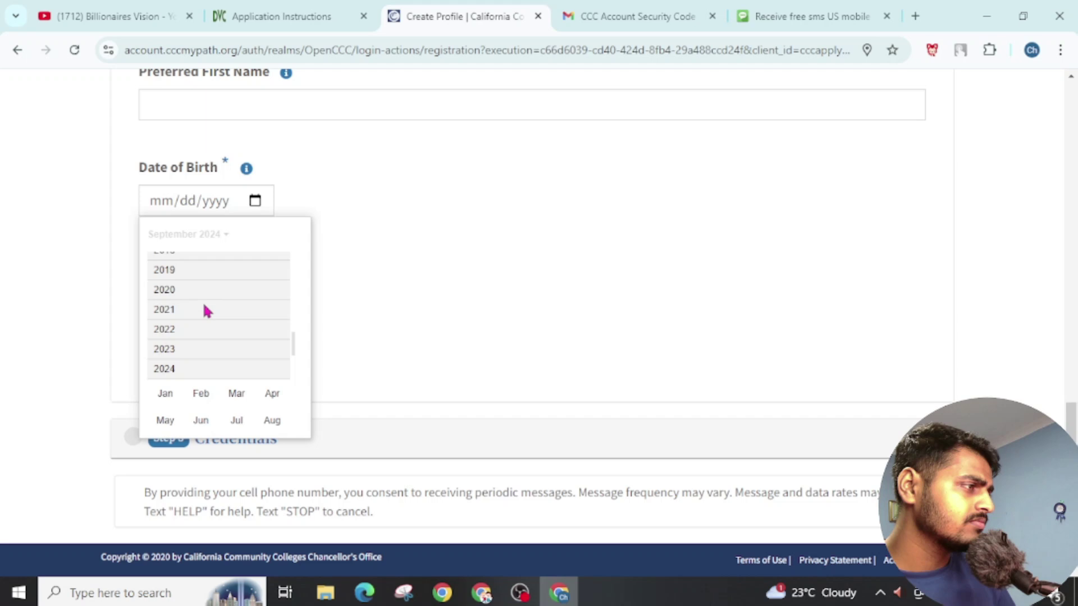
scroll(213, 272, up, 1)
click(205, 270)
click(202, 332)
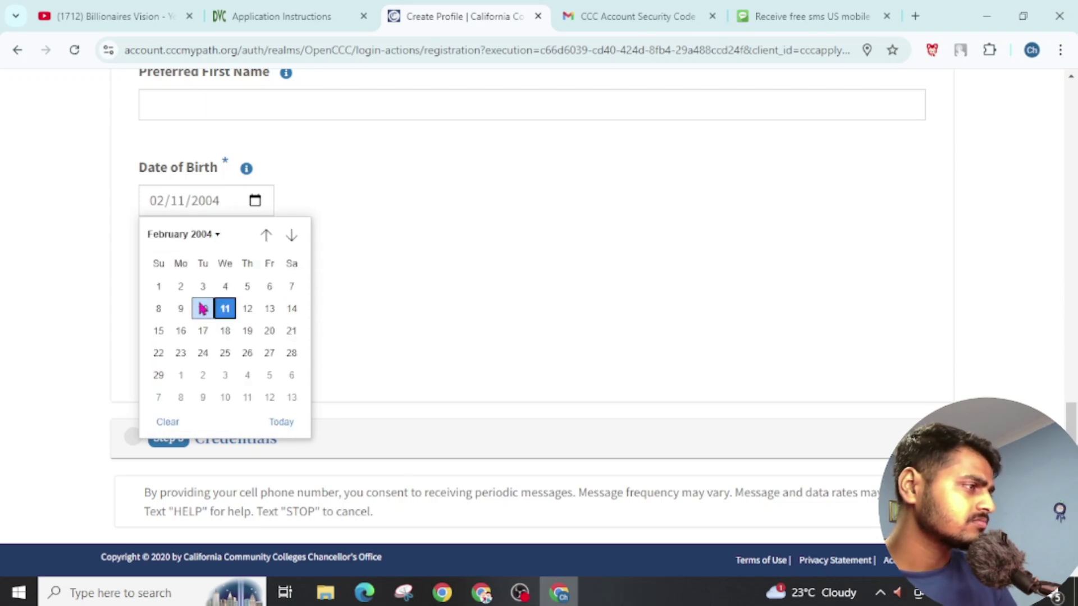
click(224, 308)
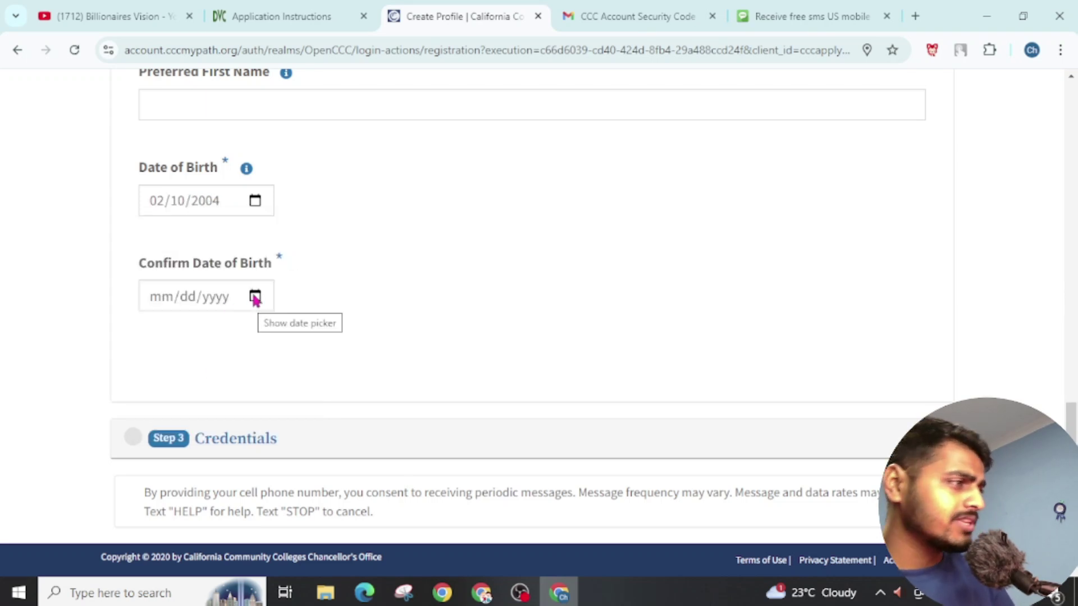
click(256, 297)
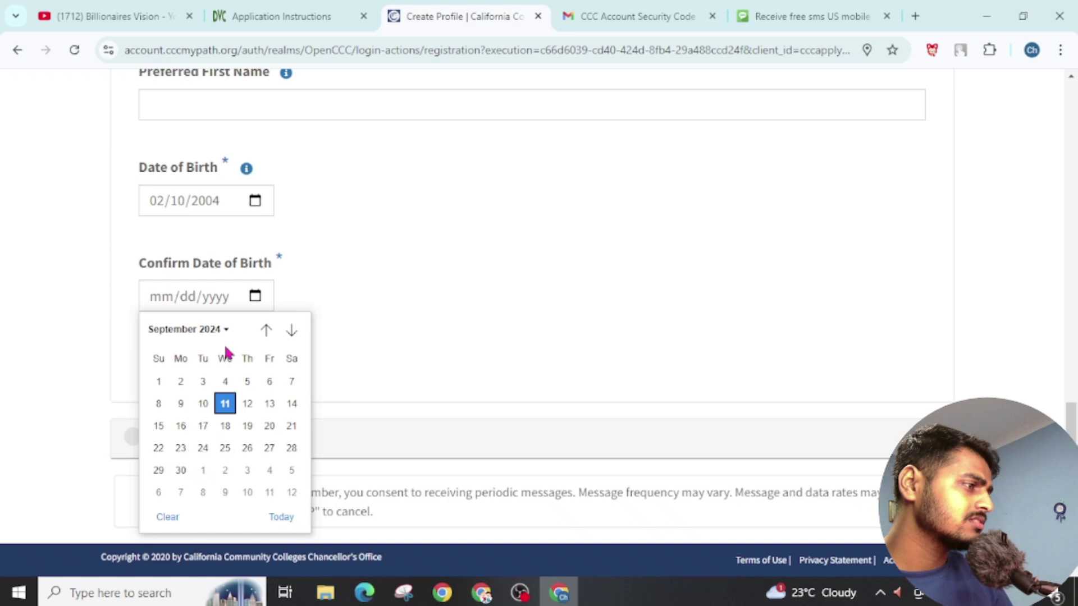
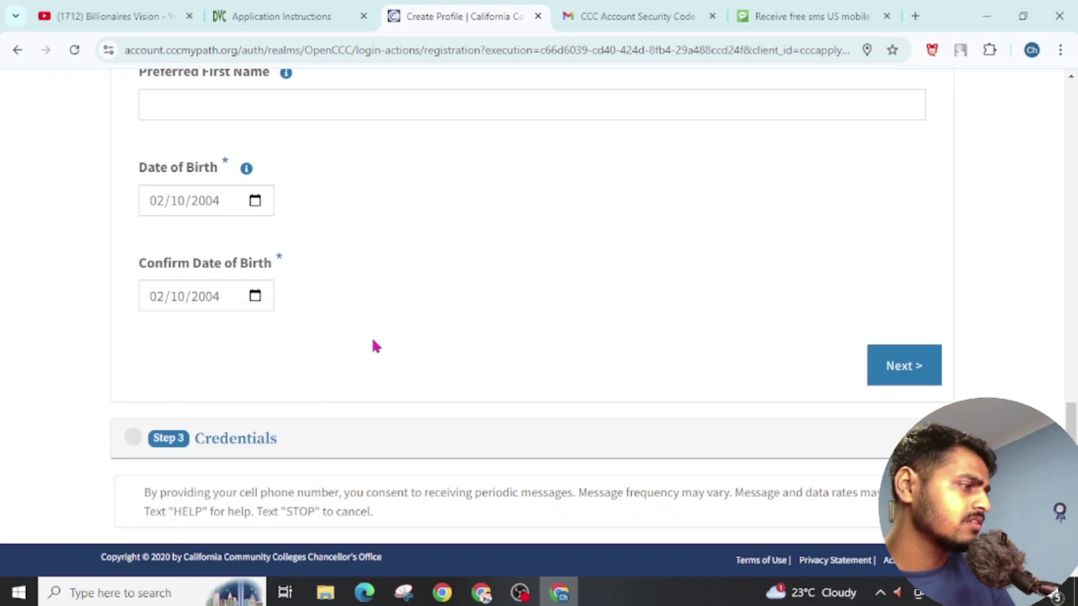
Step: On the Credentials step, enter and confirm an account password meeting all rules, then create the account
click(890, 368)
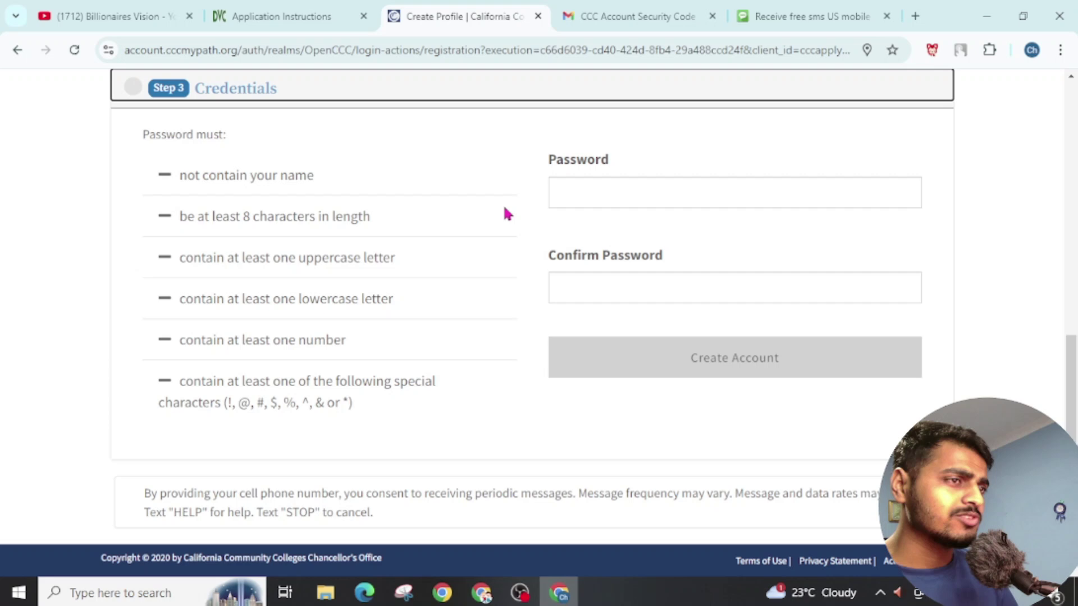
click(572, 194)
text(Pa)
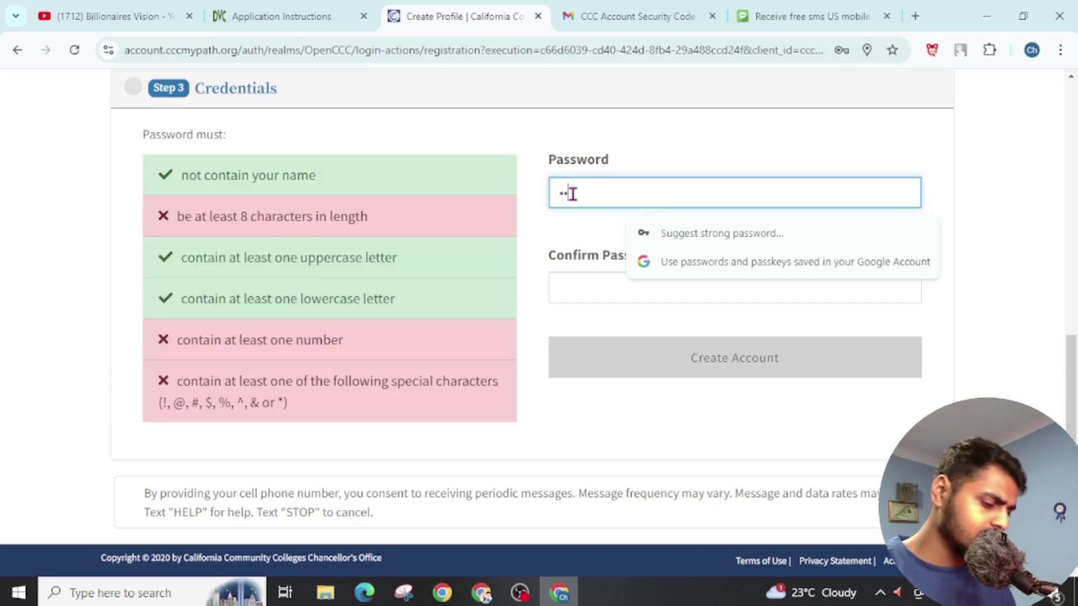
text(ssword@123)
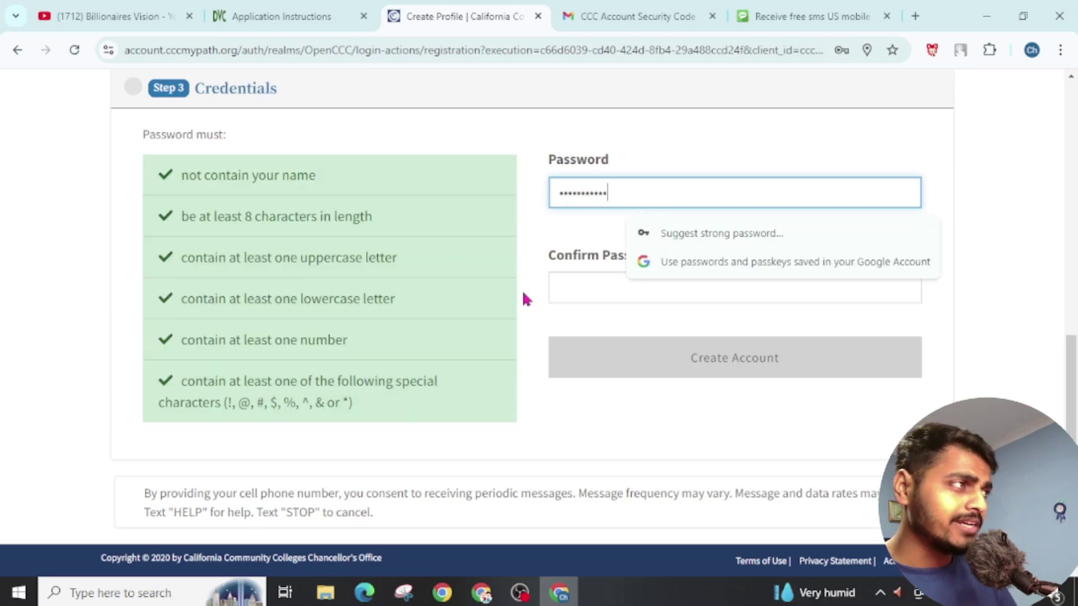
click(597, 290)
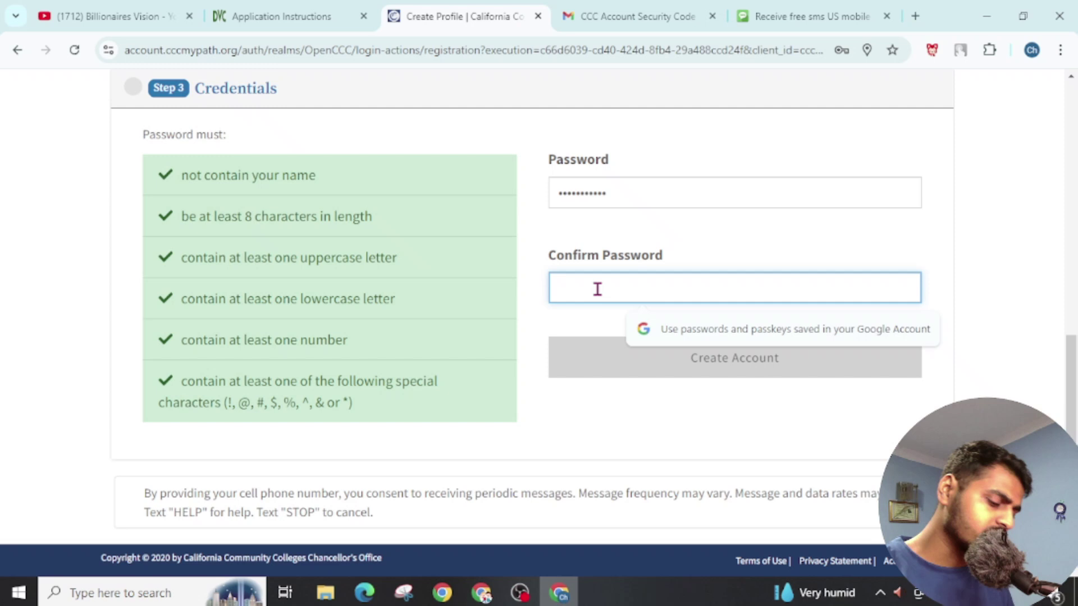
text(P)
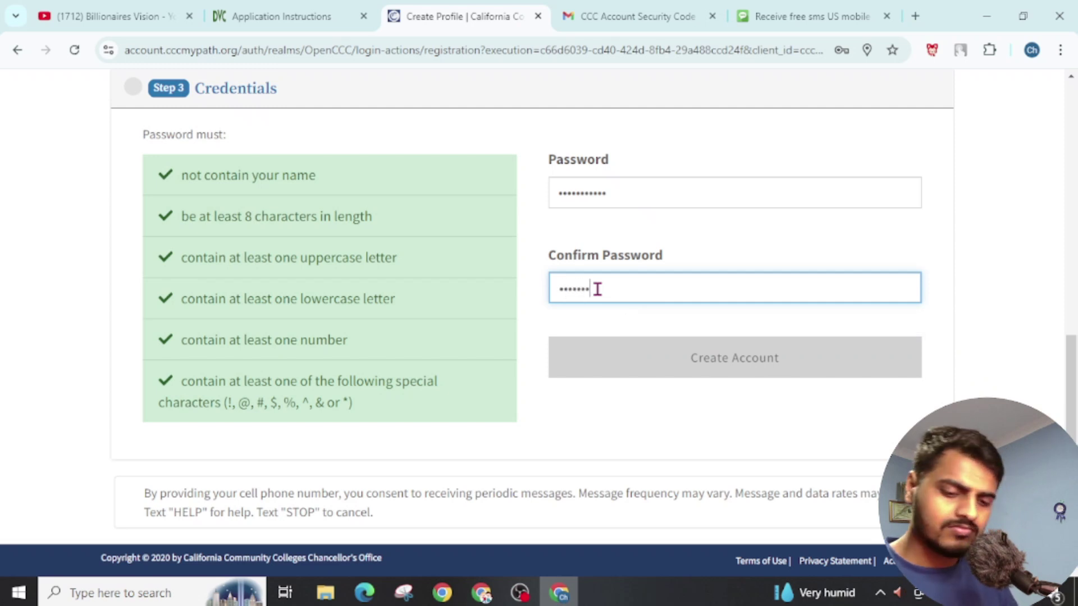
text(1)
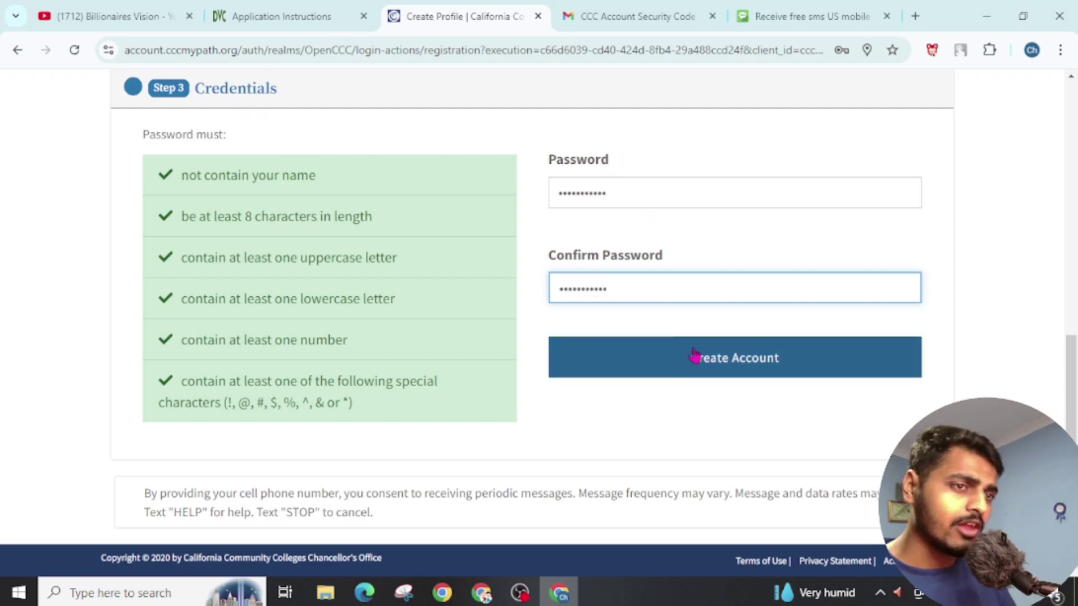
click(699, 360)
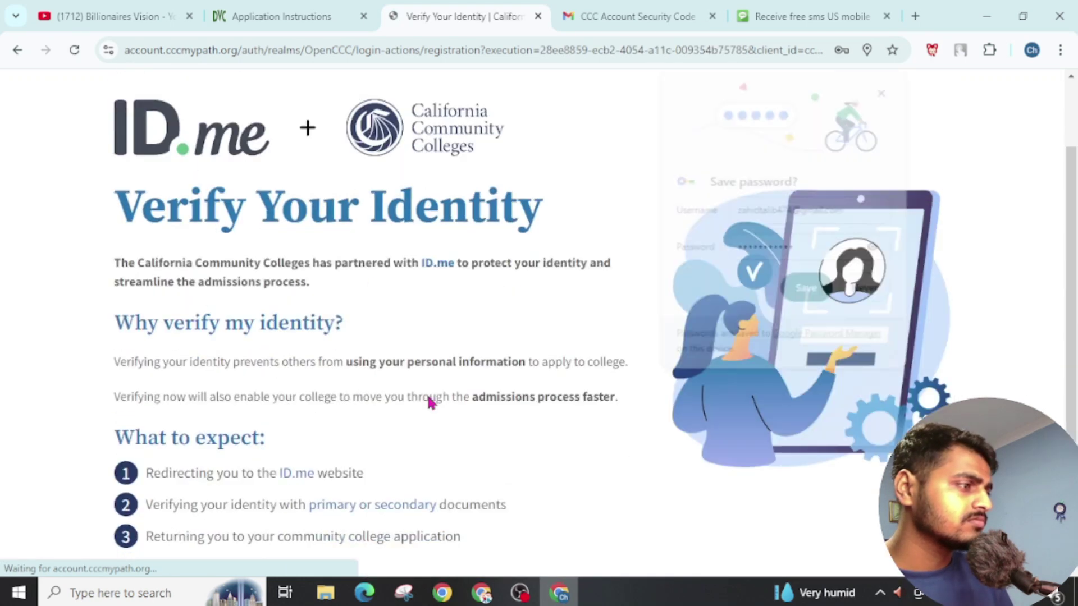
Step: Choose Verify Later and confirm 'Yes, I want to opt out of ID.me'
scroll(428, 401, down, 3)
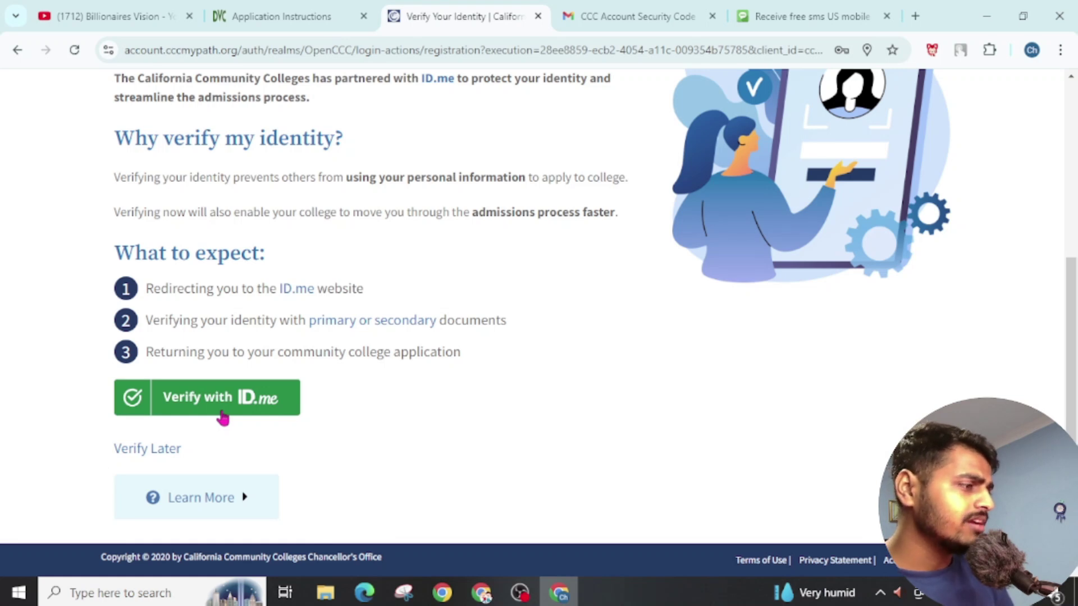
click(155, 450)
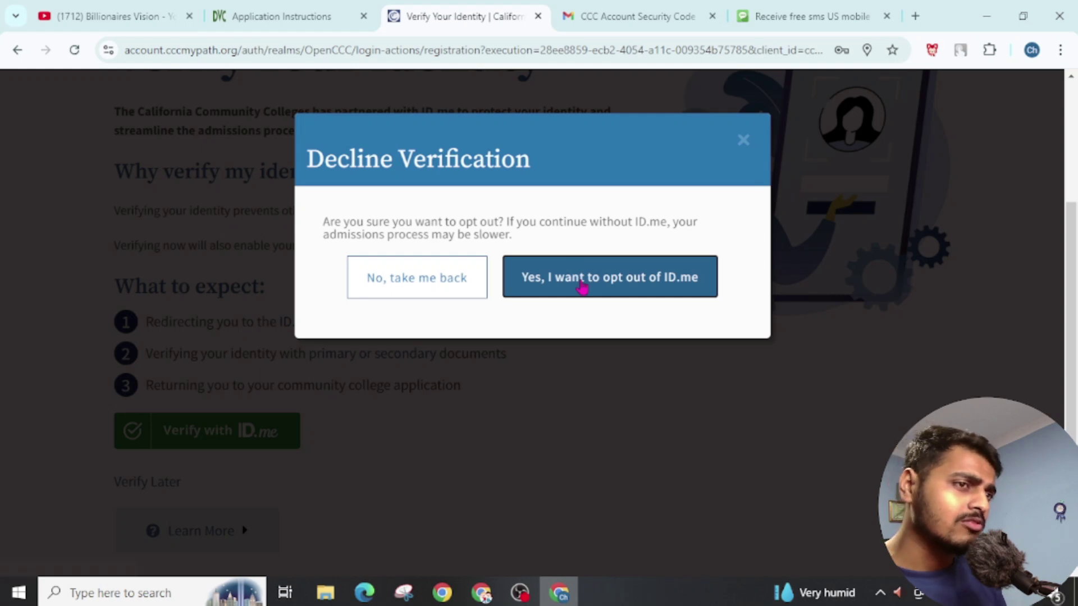
click(582, 286)
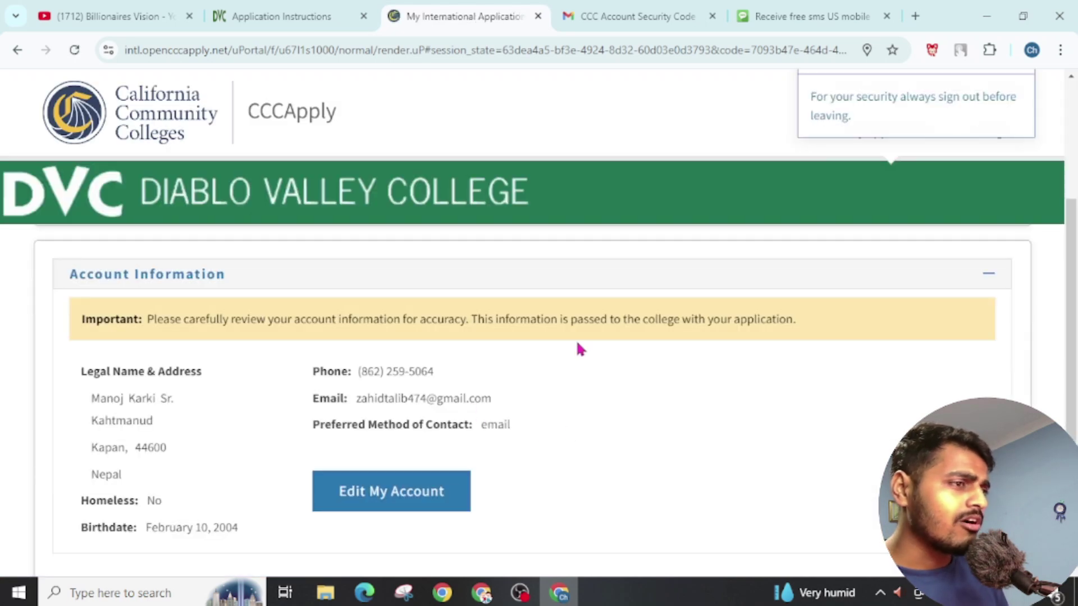
Step: Start a new application for the Spring 2025 Bridge - Overseas term
scroll(546, 306, up, 2)
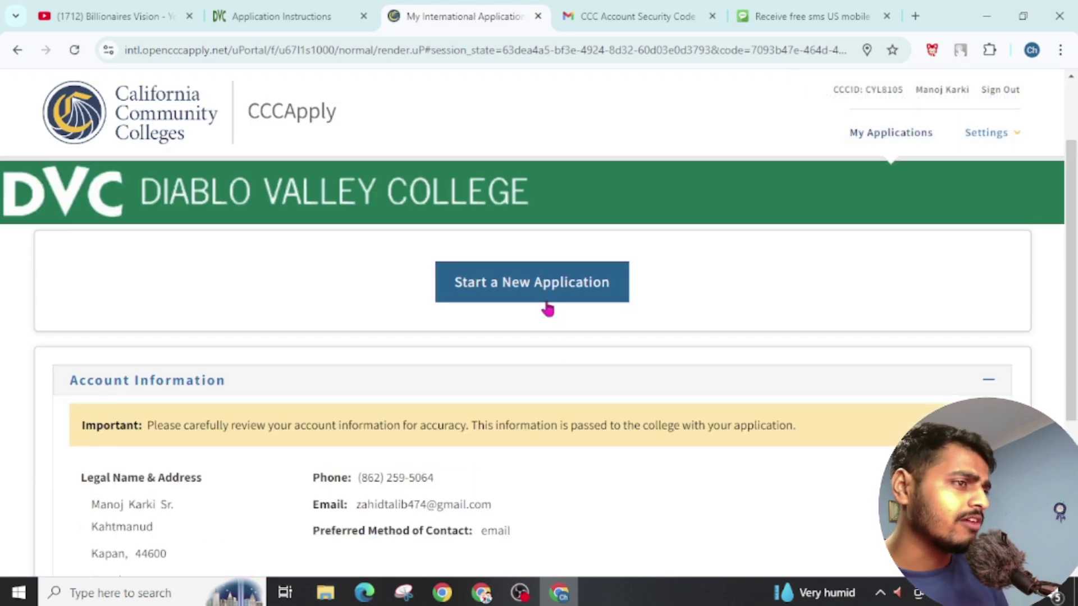
click(549, 303)
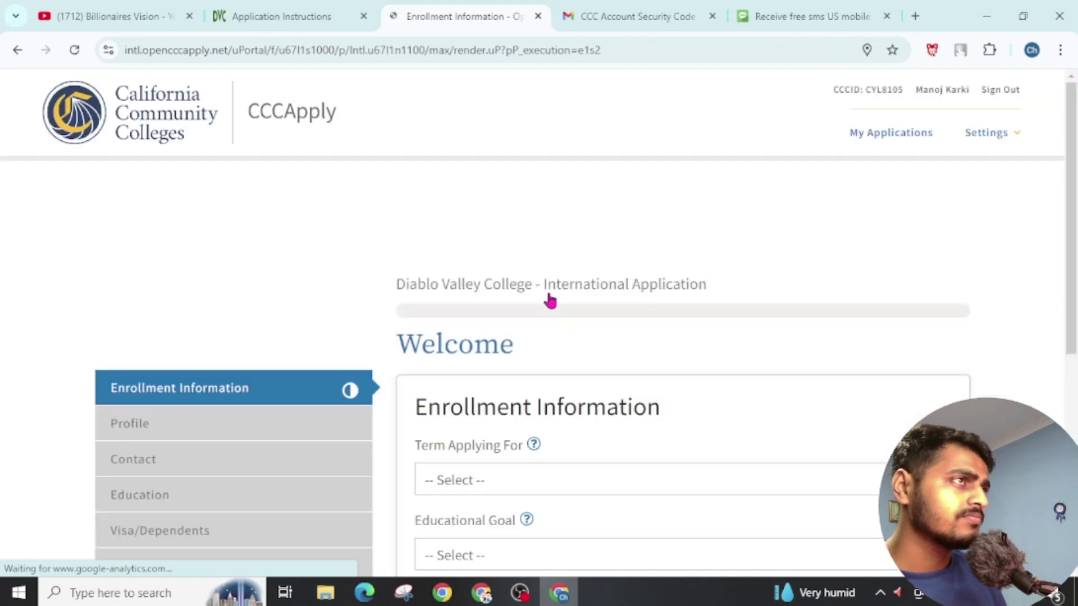
scroll(549, 303, down, 3)
scroll(548, 366, up, 2)
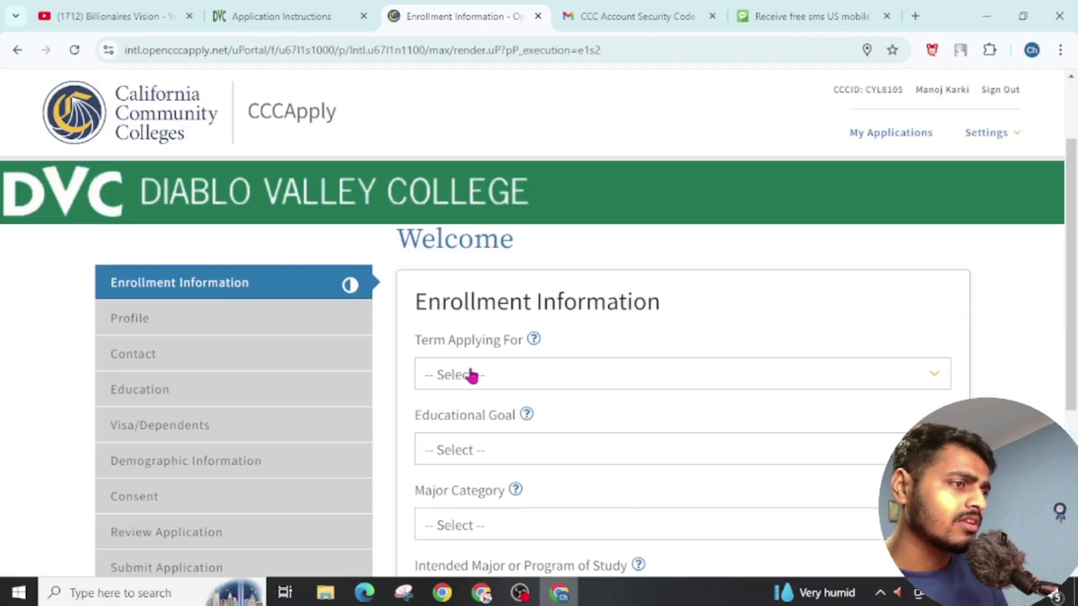
click(487, 381)
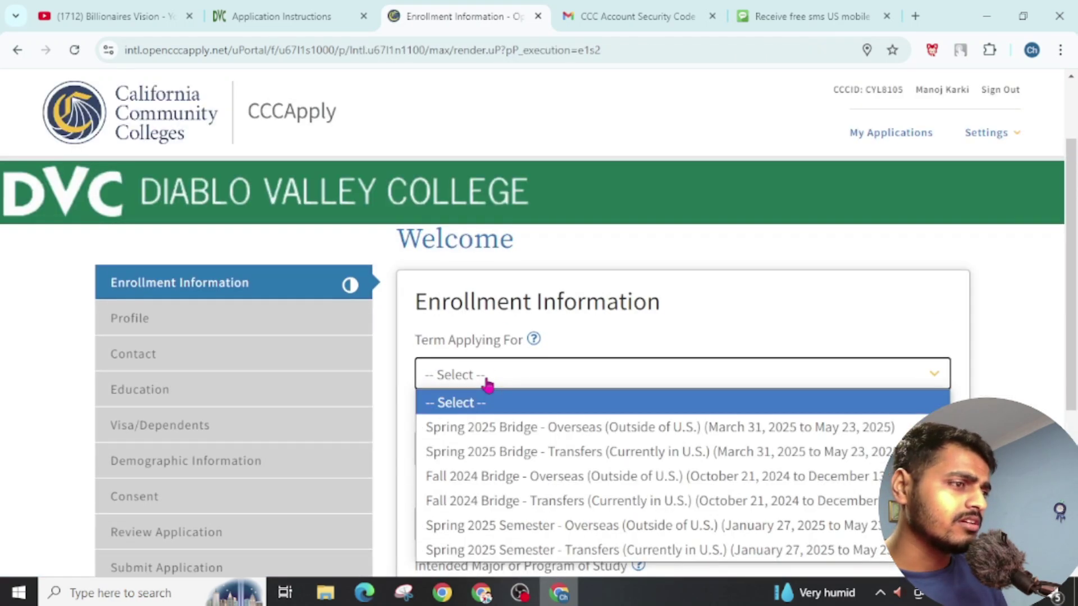
click(482, 428)
Step: Set the educational goal to associate degree and transfer, category Arts and Language and Communication
scroll(494, 418, down, 2)
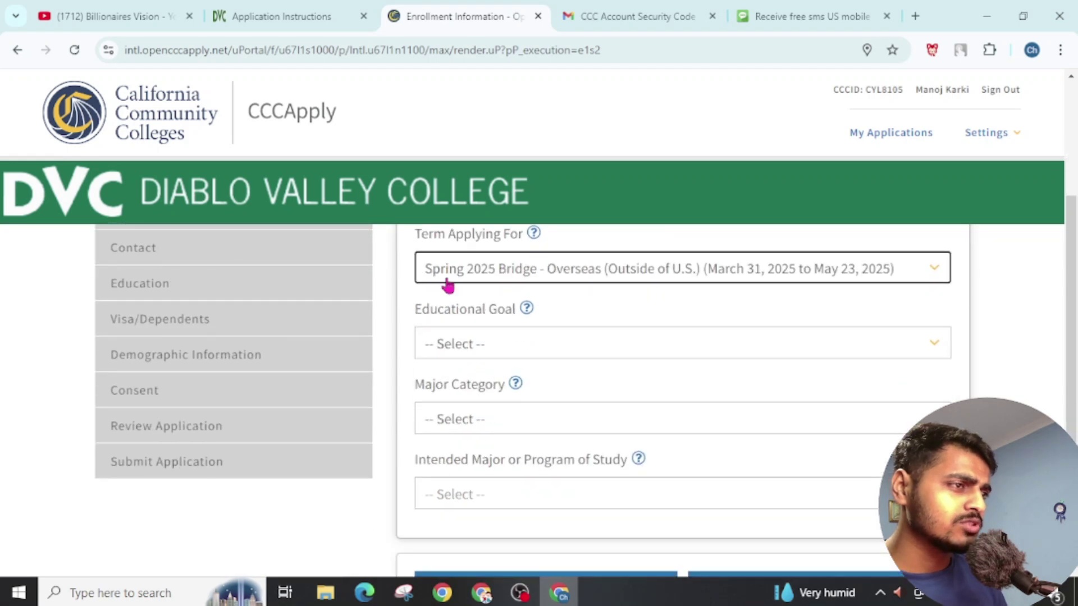
click(474, 355)
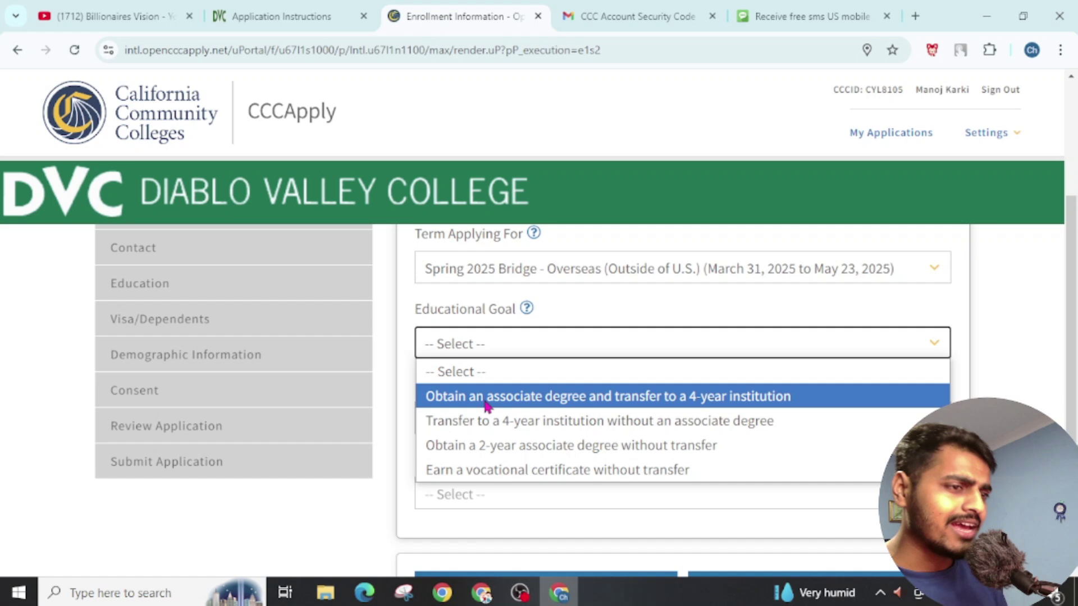
click(486, 403)
scroll(493, 396, down, 2)
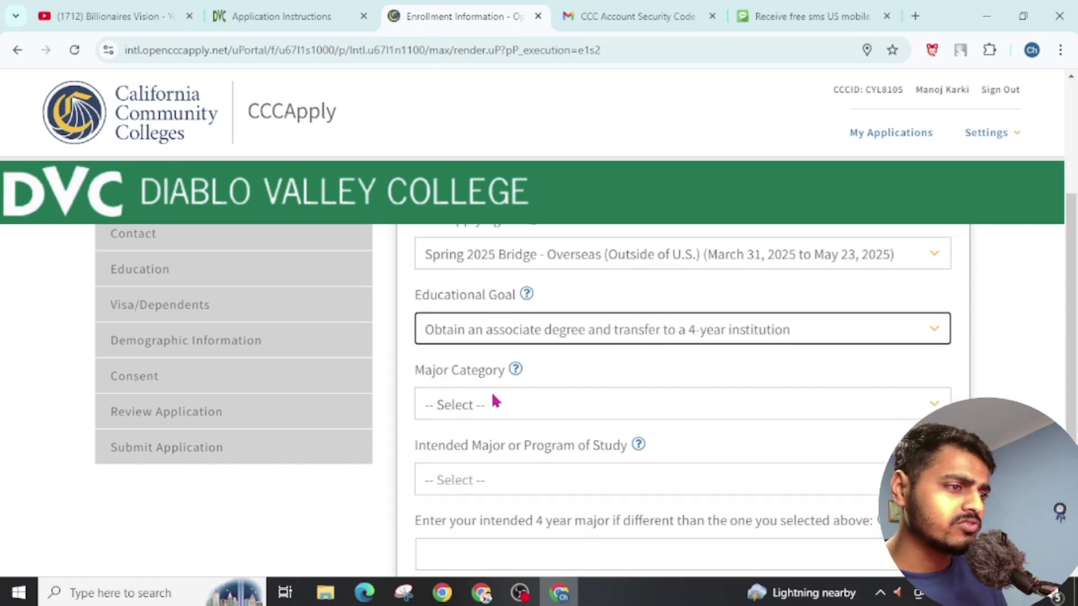
click(473, 316)
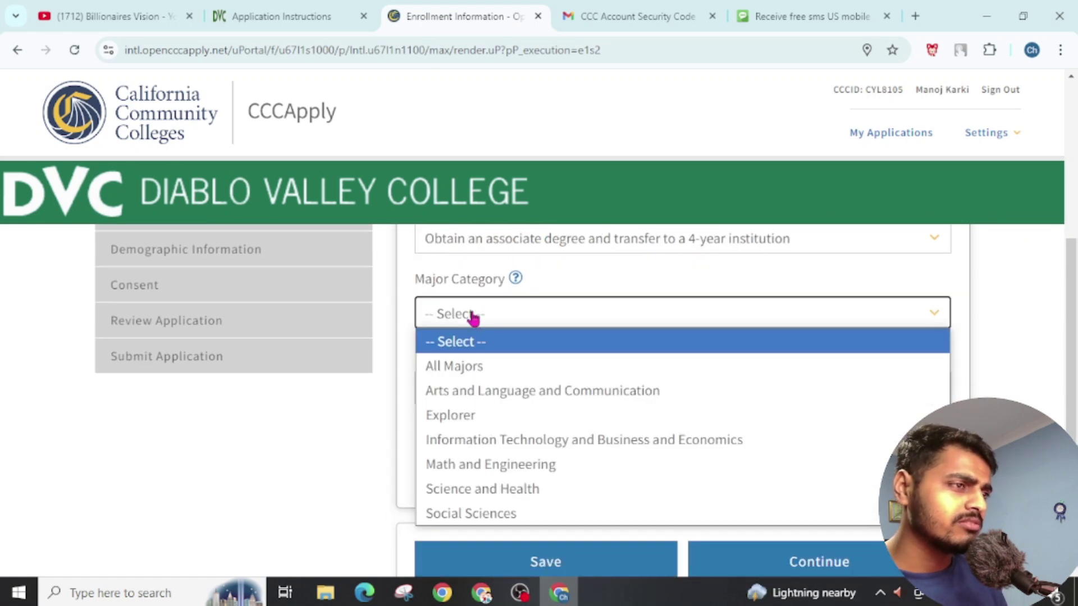
click(468, 395)
Step: Choose DVC Acting (AA) as intended major, enter Acting as 4-year major, and continue
scroll(477, 348, down, 2)
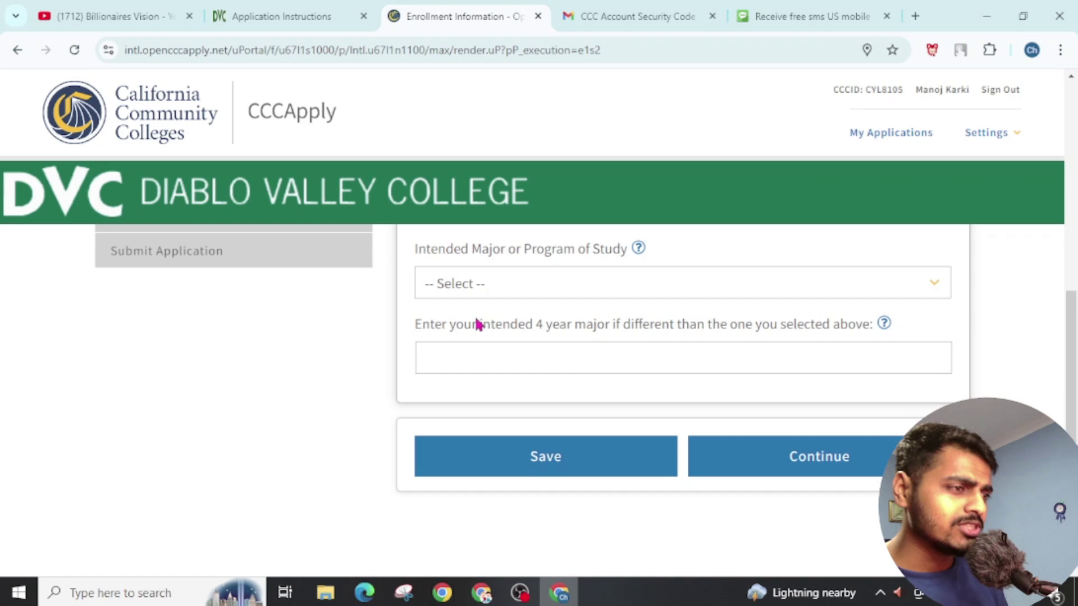
click(500, 284)
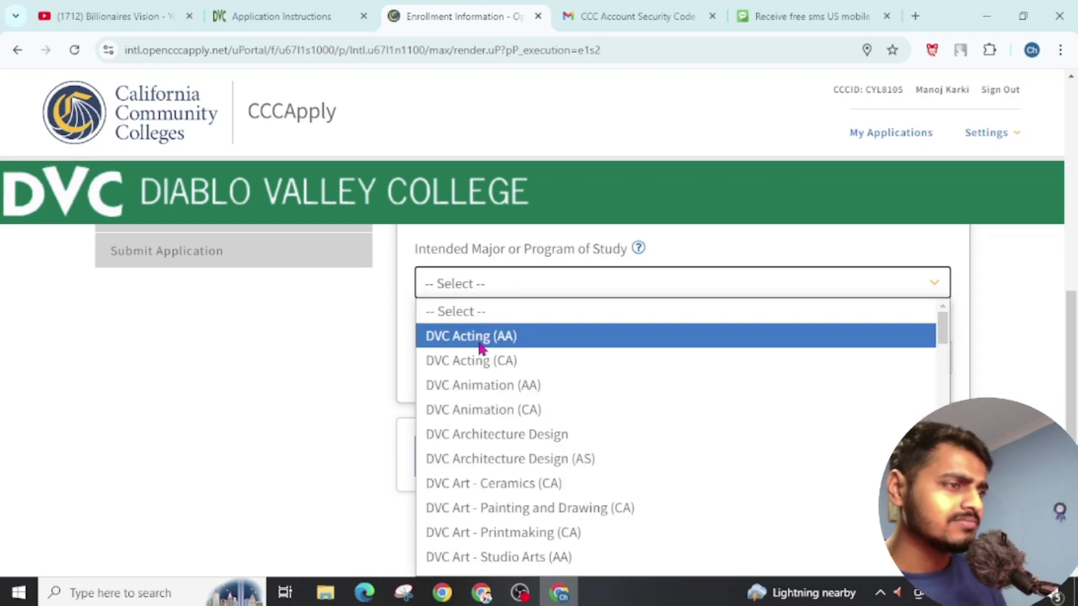
click(480, 340)
click(486, 356)
text(Ac)
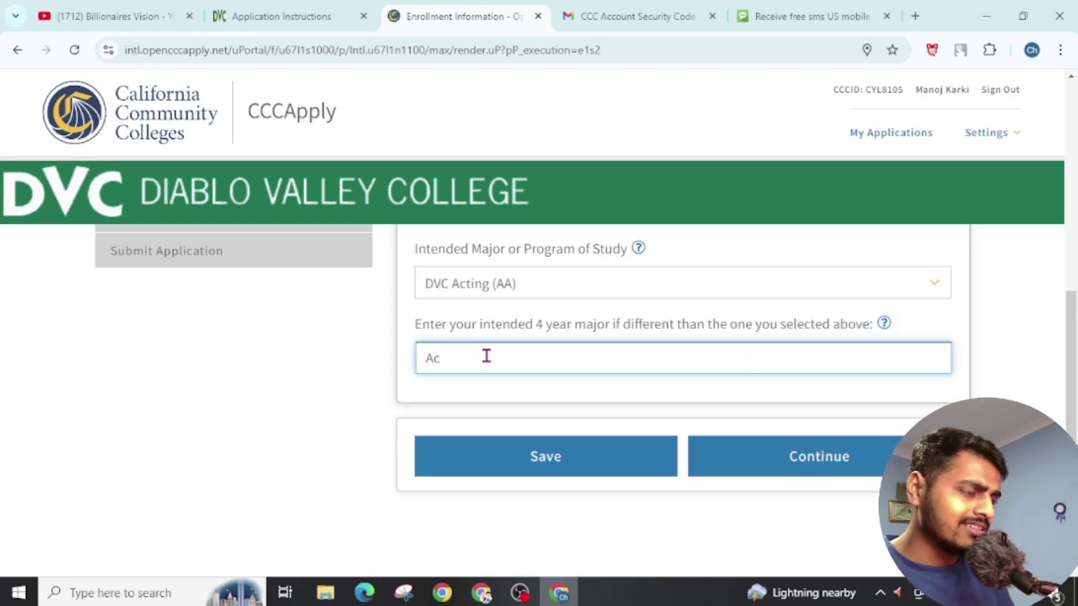
text(ting)
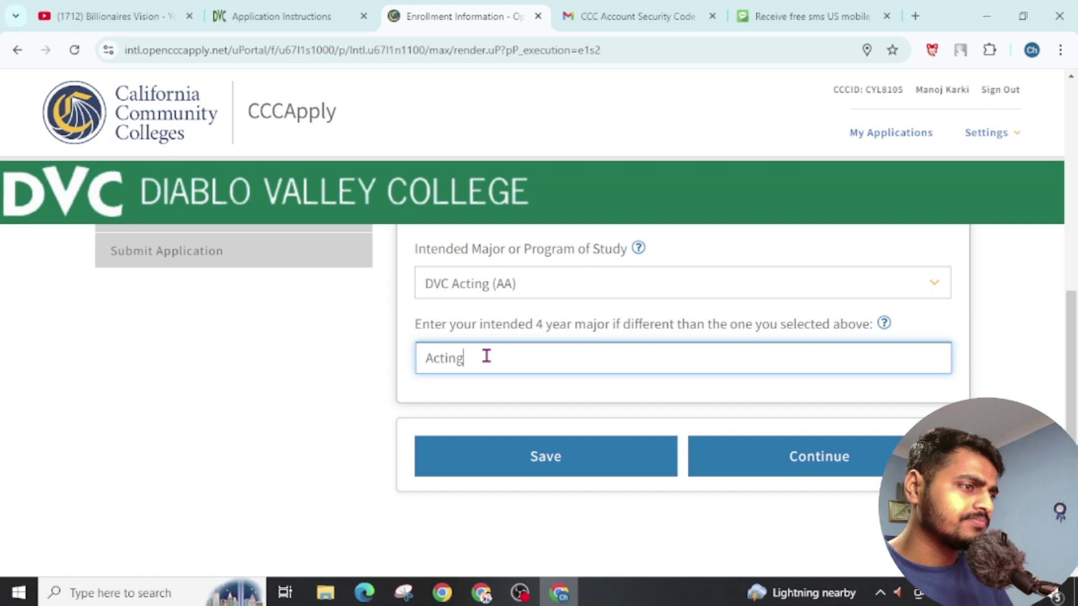
click(775, 458)
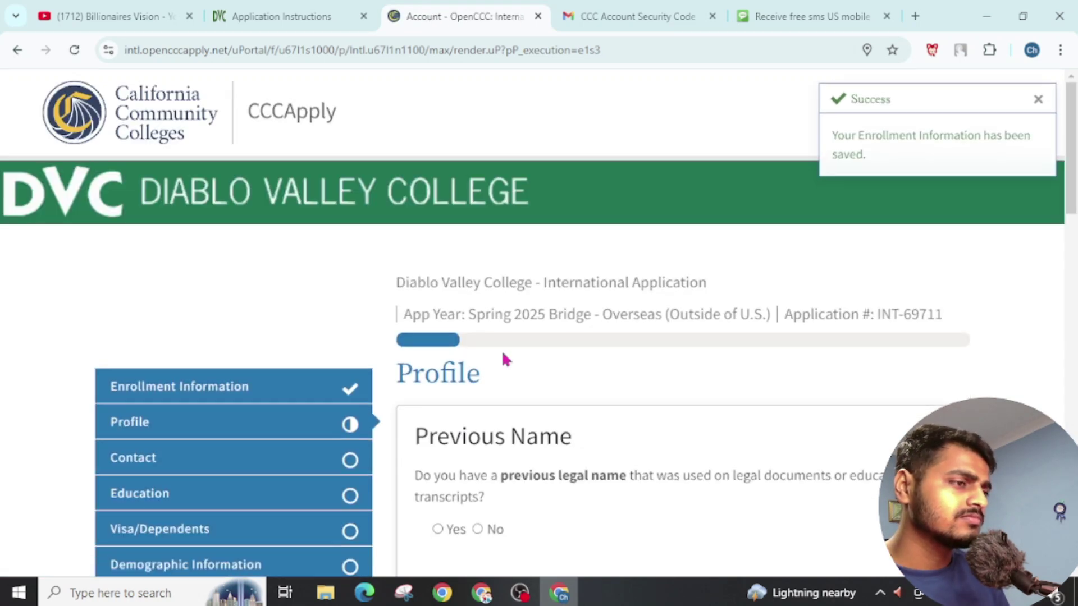
Step: Tick both 'same as permanent address' boxes for mailing and Non-U.S. home address, then continue
scroll(501, 354, down, 3)
scroll(471, 329, down, 2)
scroll(472, 328, down, 2)
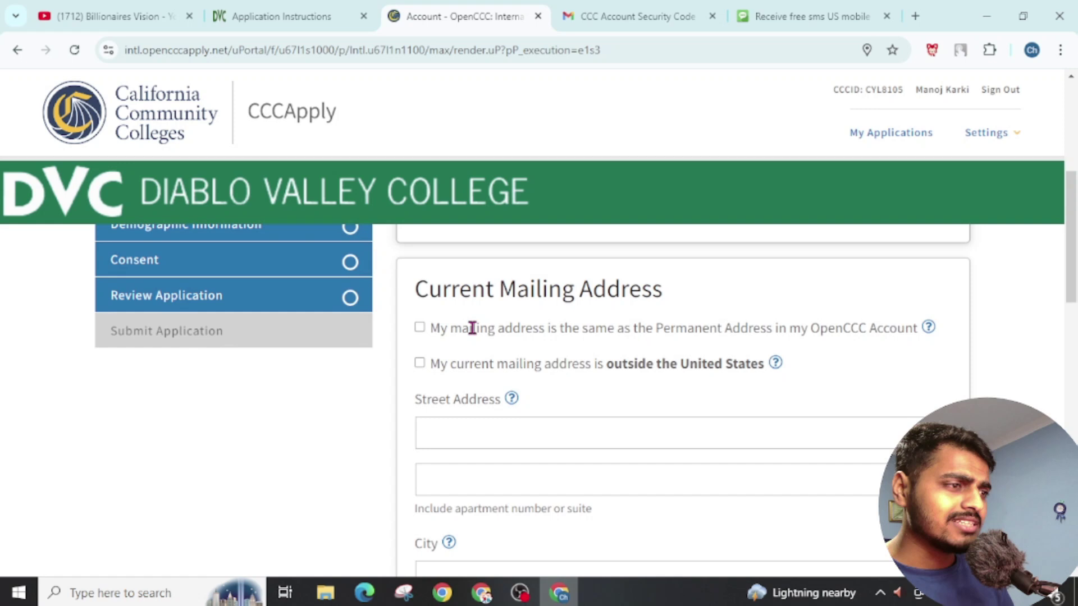
scroll(574, 350, up, 2)
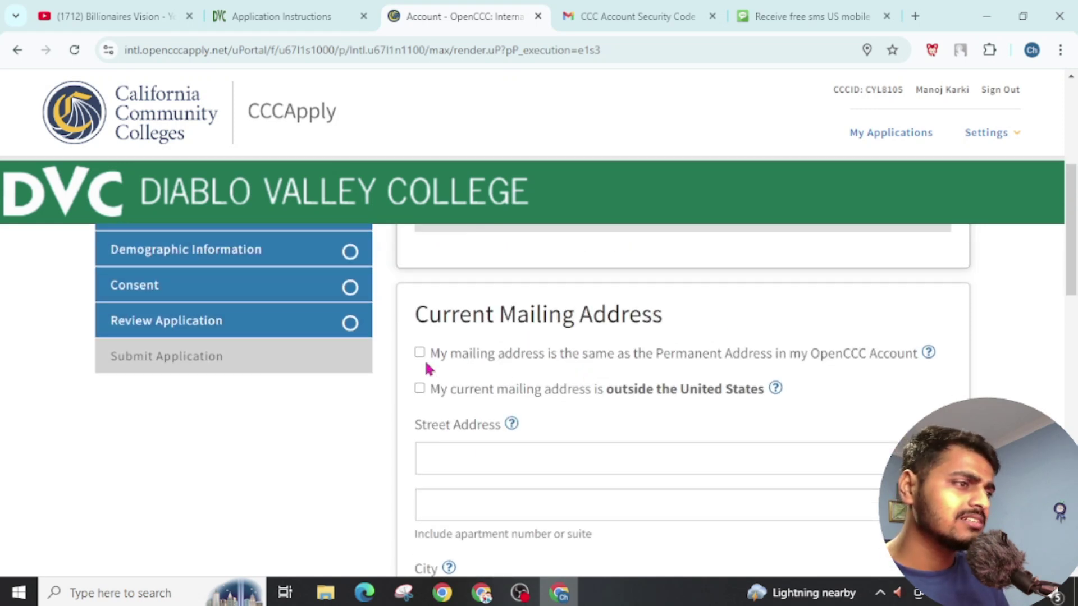
click(419, 353)
scroll(561, 393, down, 2)
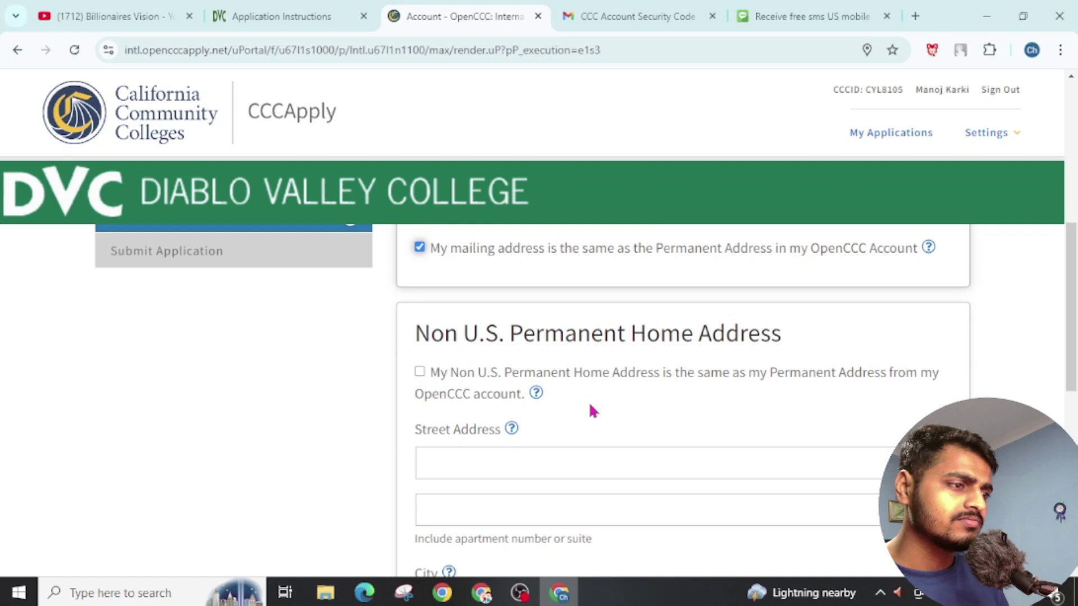
click(419, 372)
scroll(564, 413, down, 1)
click(852, 415)
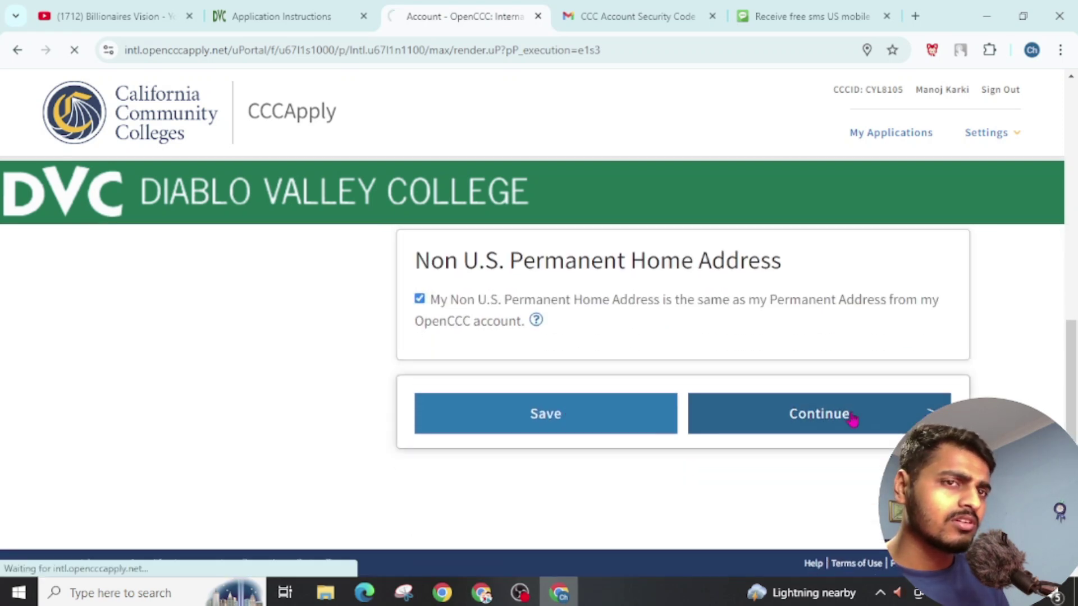
Step: Copy the temporary US number from the SMS site and paste it as the current telephone
scroll(509, 348, down, 3)
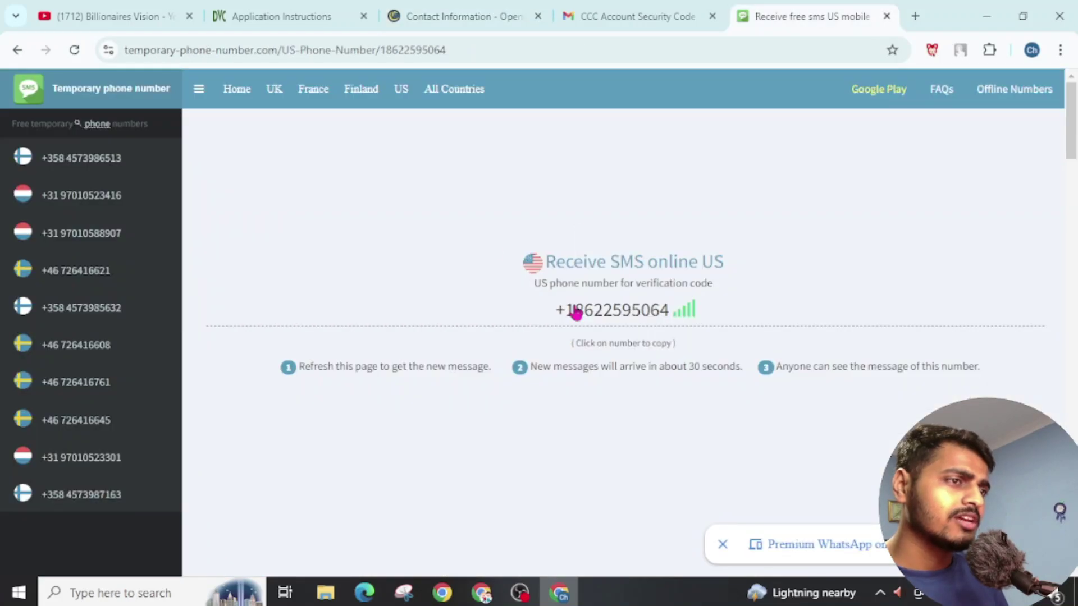
click(309, 17)
click(459, 21)
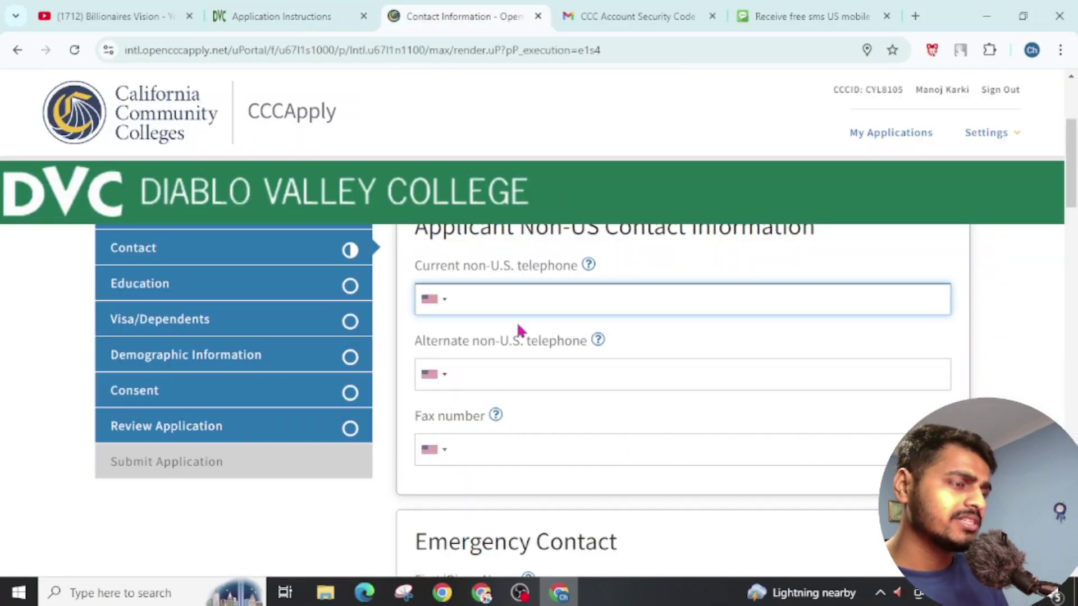
key(ctrl+v)
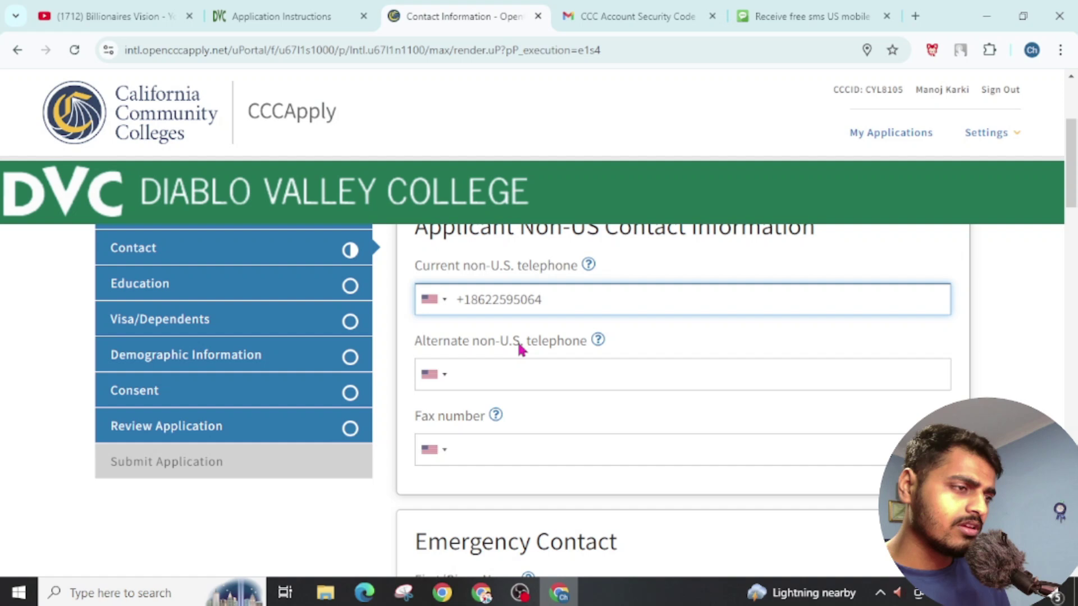
scroll(517, 340, down, 3)
scroll(480, 403, down, 3)
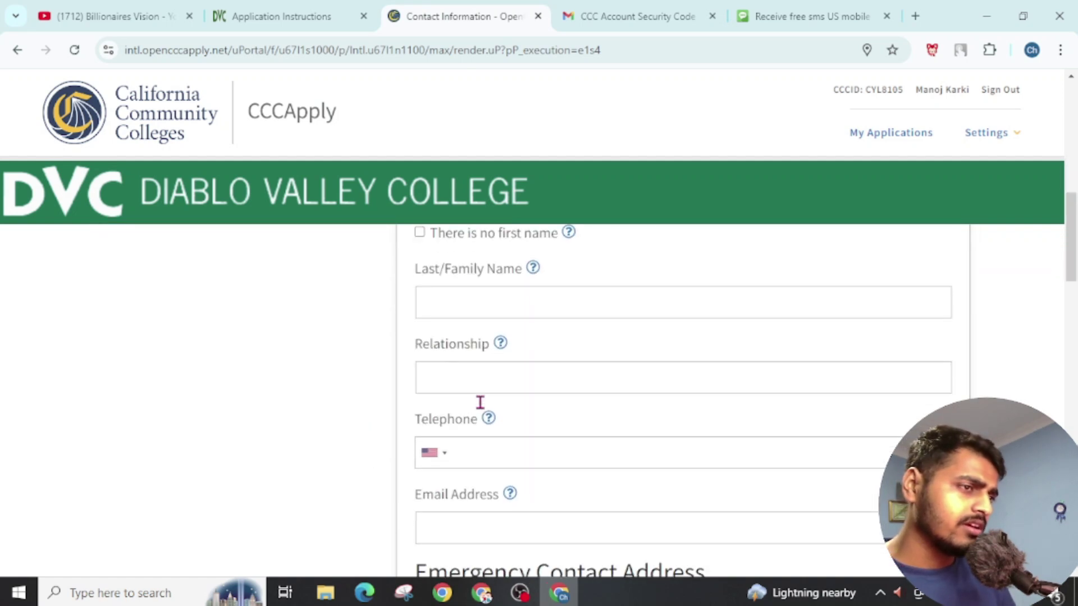
scroll(479, 393, up, 2)
Step: Enter the emergency contact's first name and paste the phone number as their telephone
click(499, 284)
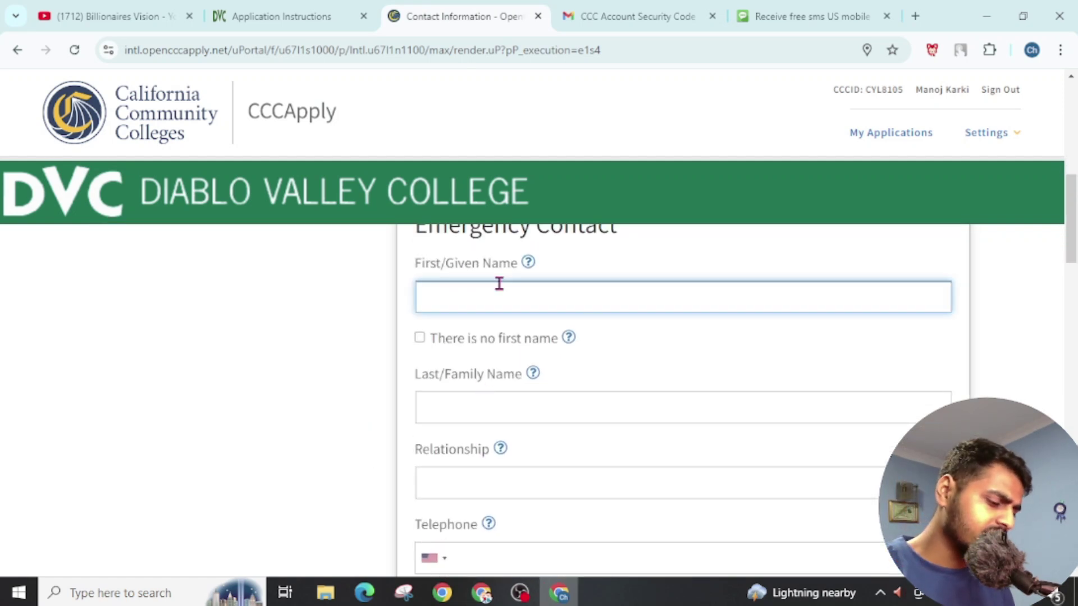
text(Surar)
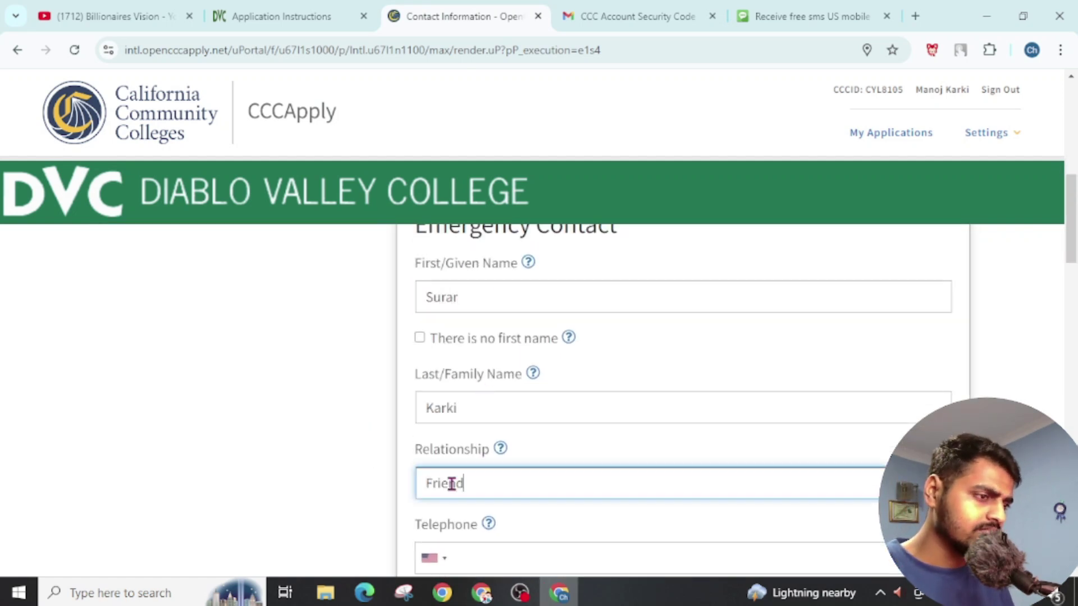
scroll(776, 320, down, 2)
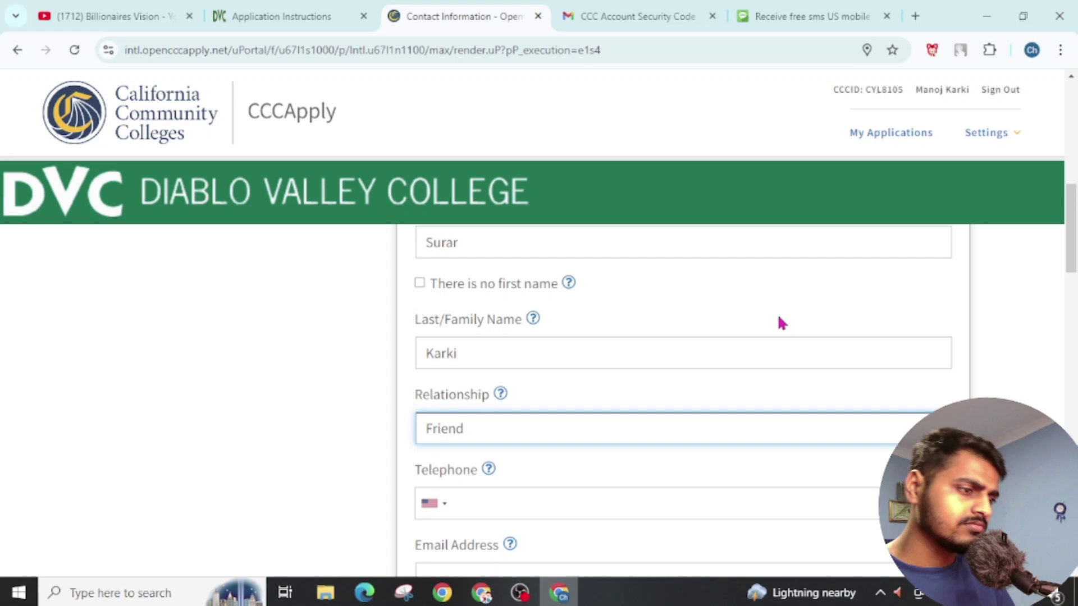
click(494, 457)
key(ctrl+v)
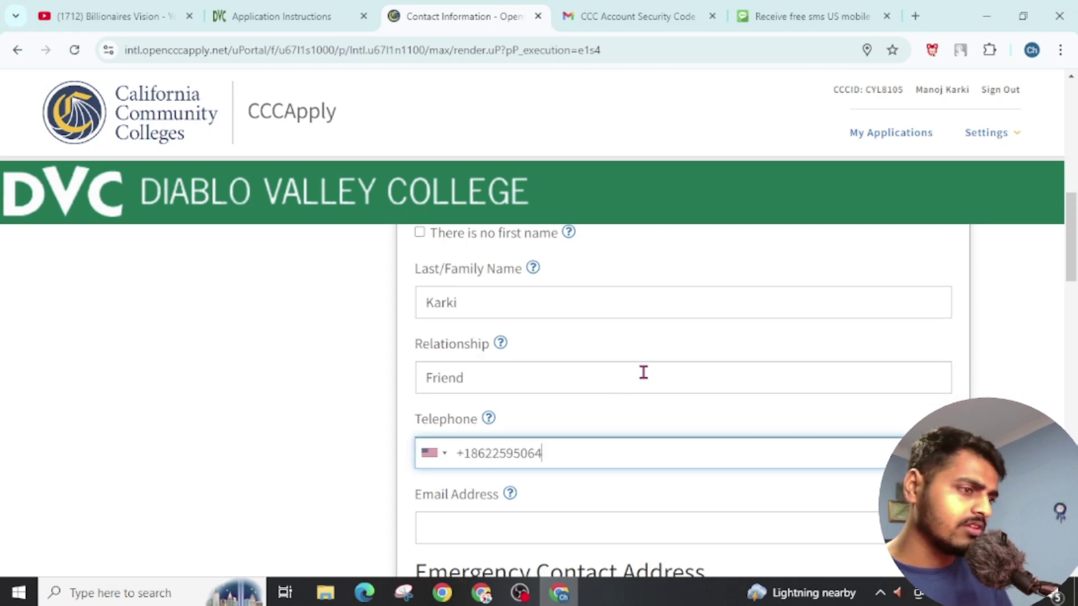
scroll(640, 371, down, 4)
click(465, 311)
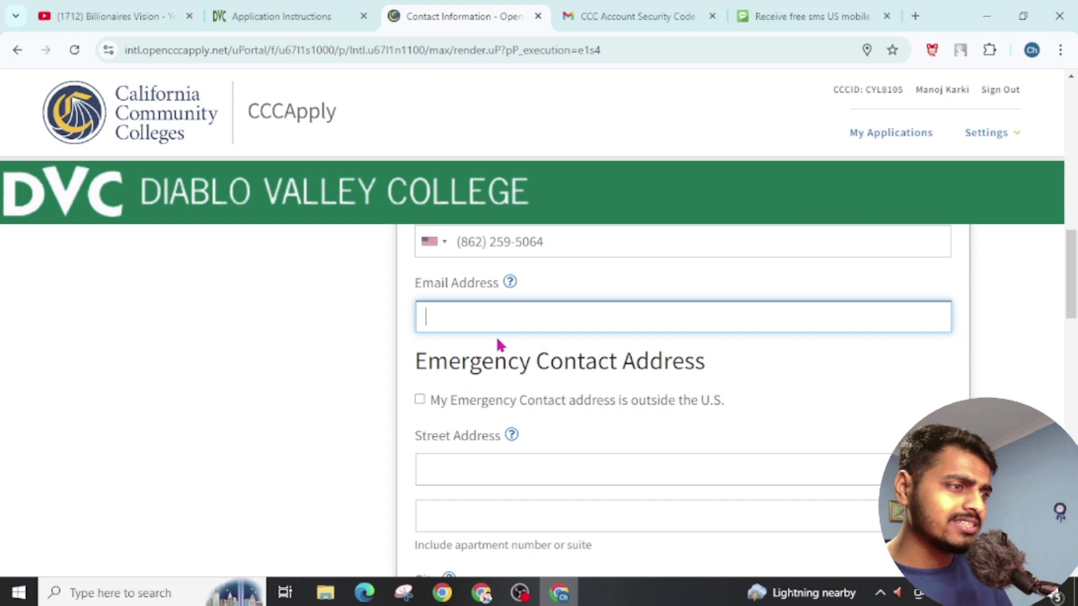
scroll(480, 416, down, 2)
scroll(502, 468, up, 2)
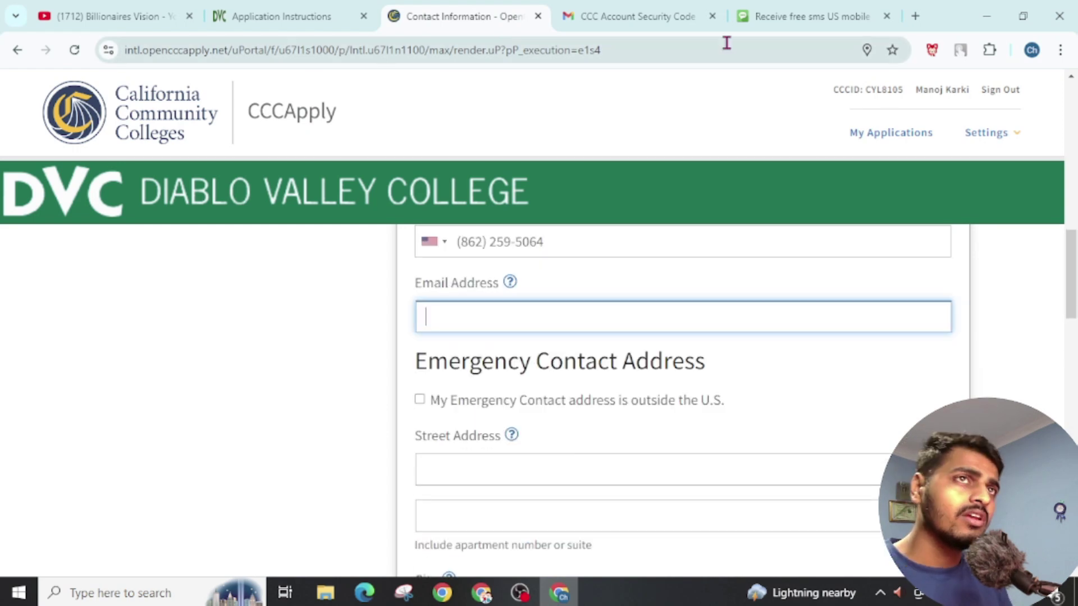
Step: Check the security-code e-mail, then enter the emergency contact's e-mail address in the form
click(624, 9)
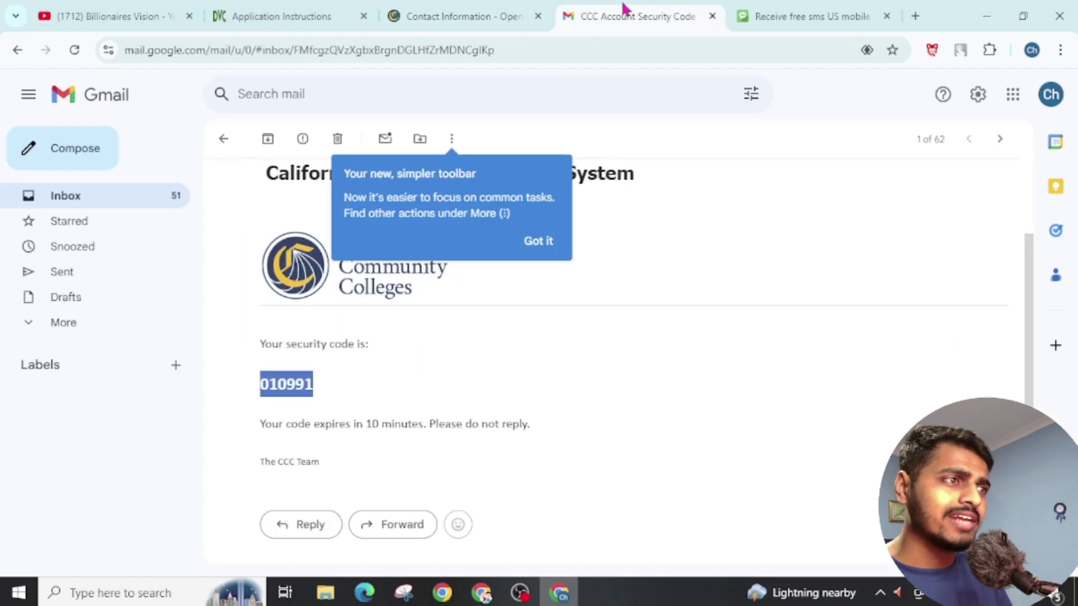
click(499, 372)
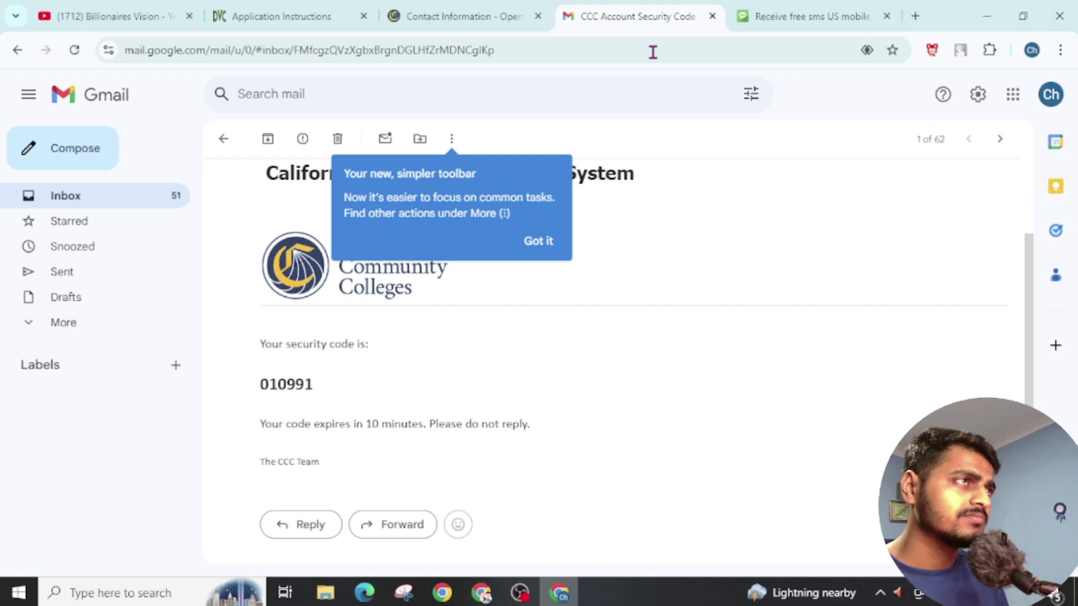
click(241, 17)
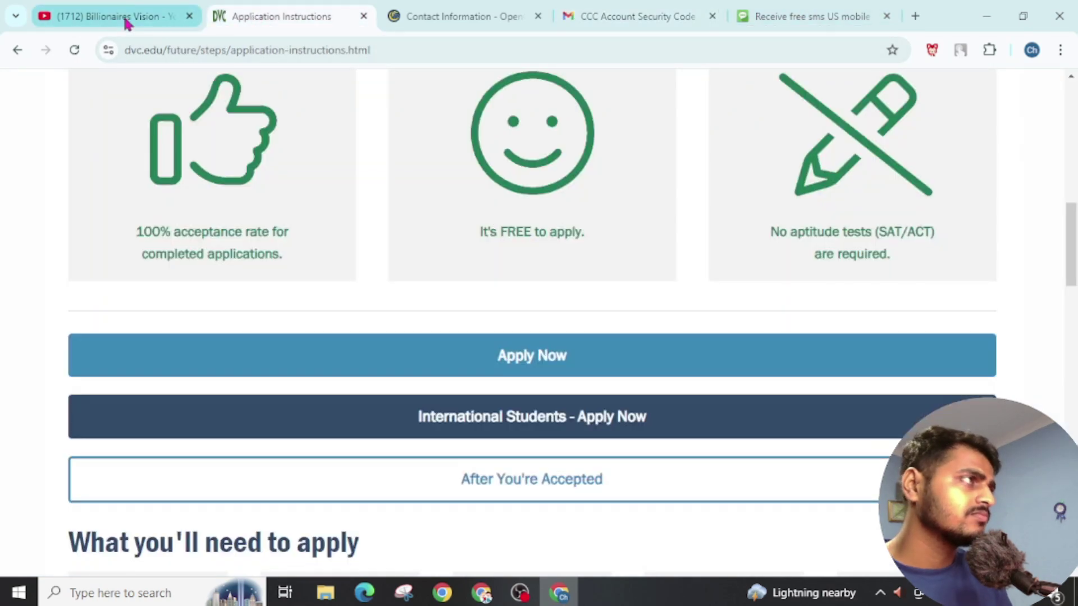
click(469, 17)
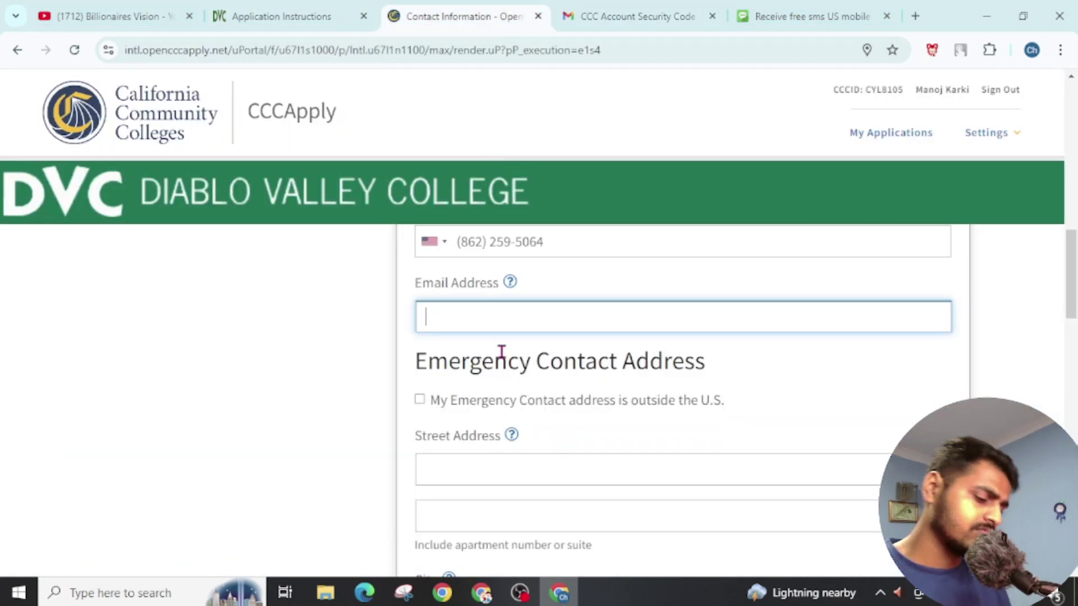
scroll(501, 354, down, 4)
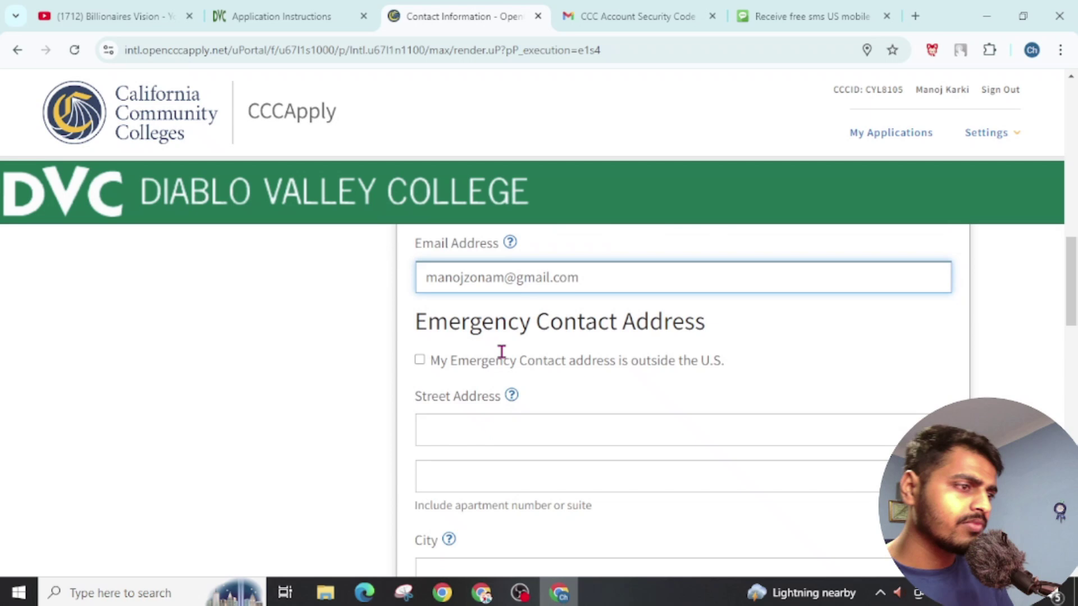
scroll(502, 354, up, 2)
scroll(491, 365, down, 4)
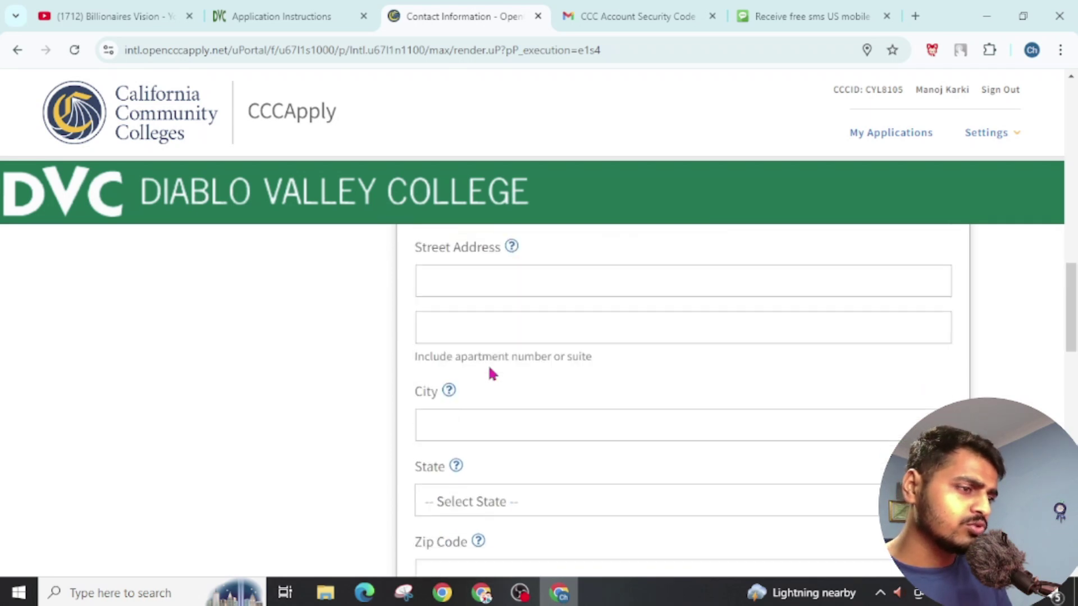
Step: Enter the emergency contact's city, mark the address outside the U.S. with a country, and add the parent/guardian first name
click(474, 298)
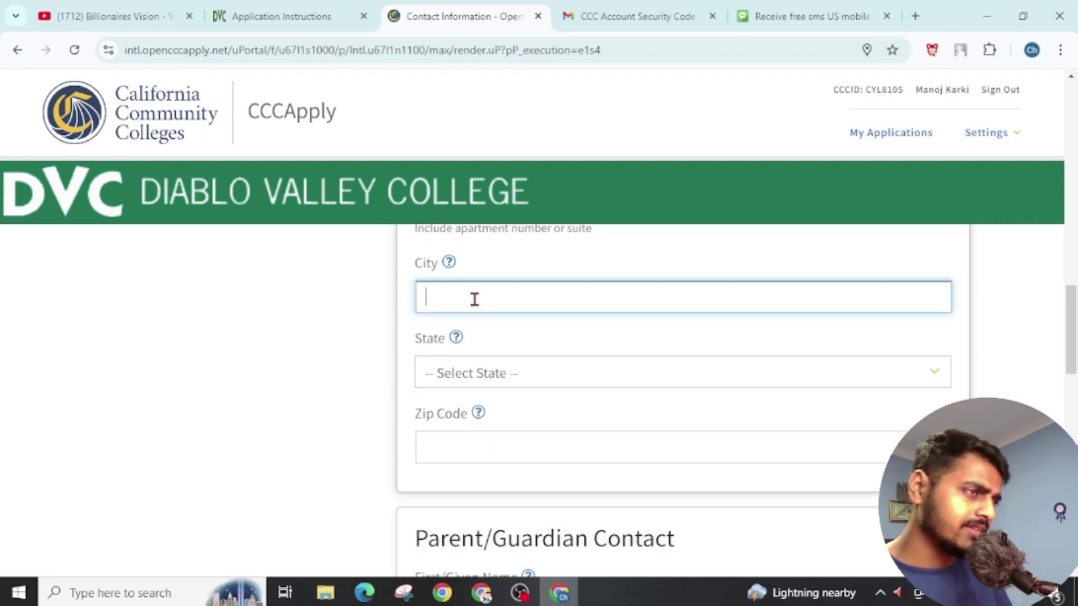
text(K)
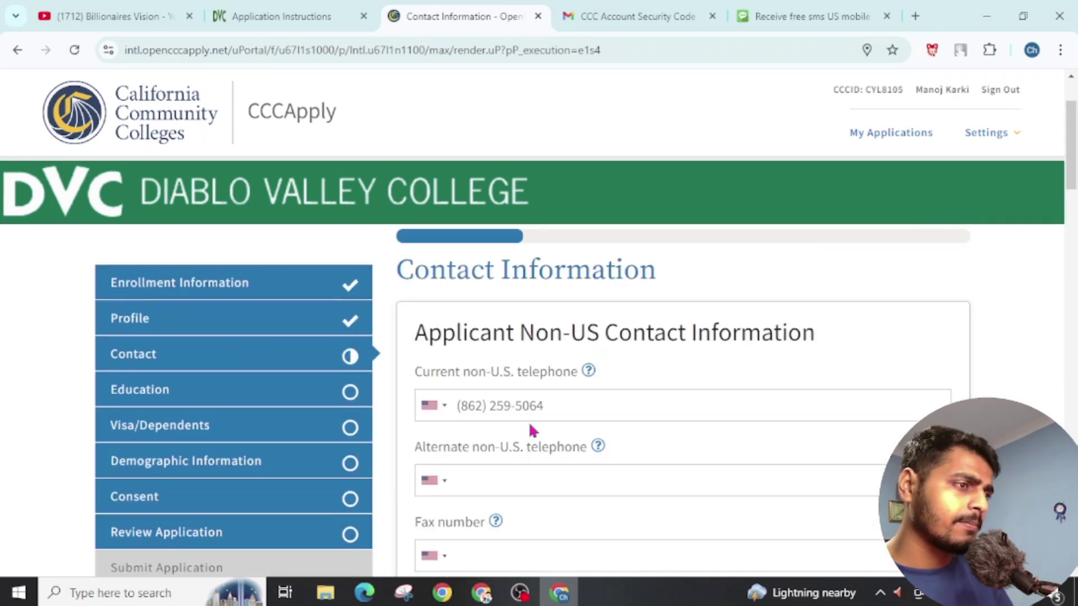
scroll(529, 428, down, 5)
click(423, 402)
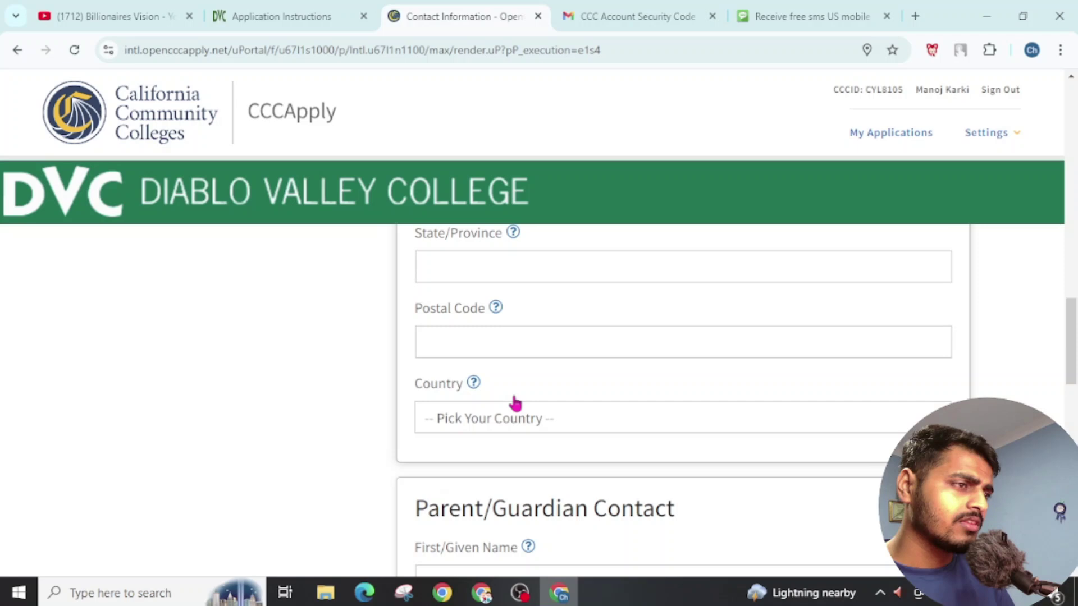
click(512, 416)
key(n)
click(497, 115)
scroll(539, 393, down, 4)
click(541, 371)
text(Kali)
scroll(449, 361, down, 7)
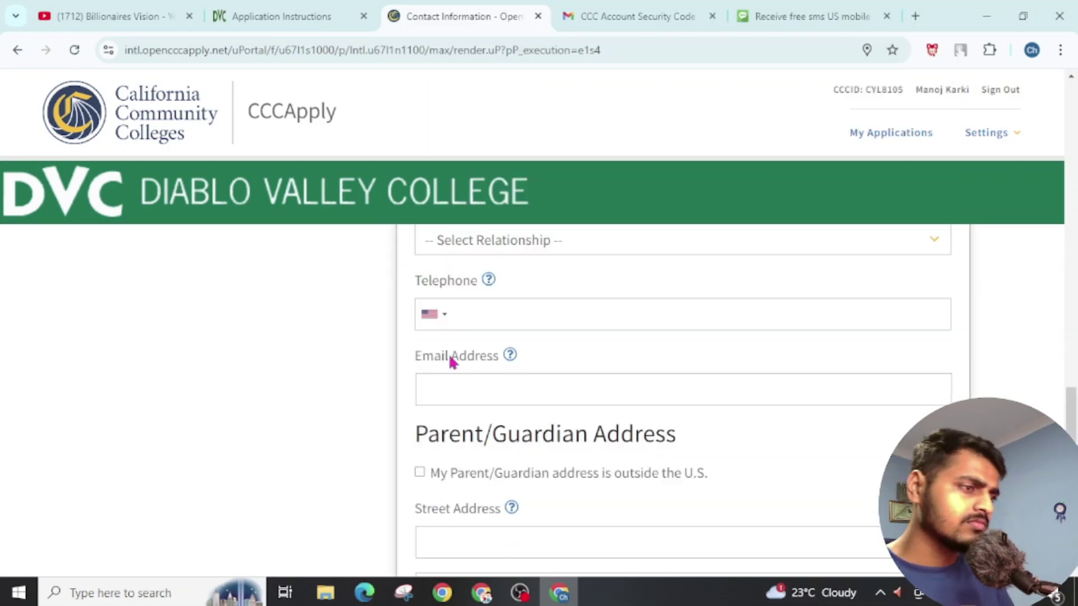
scroll(582, 409, down, 8)
scroll(618, 392, up, 3)
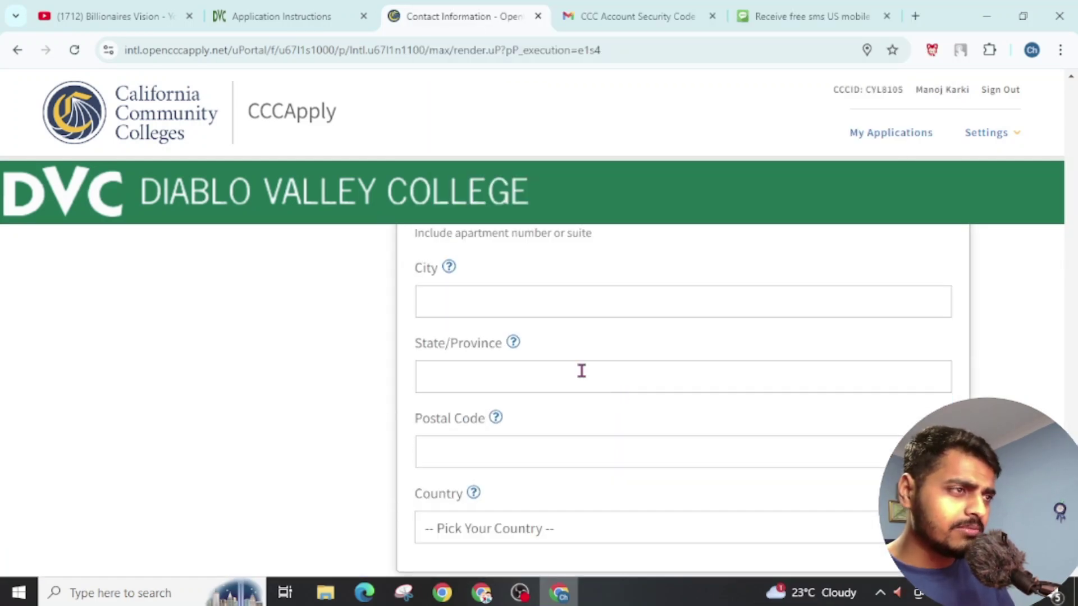
scroll(486, 286, down, 3)
Step: Dismiss the missing-street error, enter the emergency contact's street address, and continue
click(765, 427)
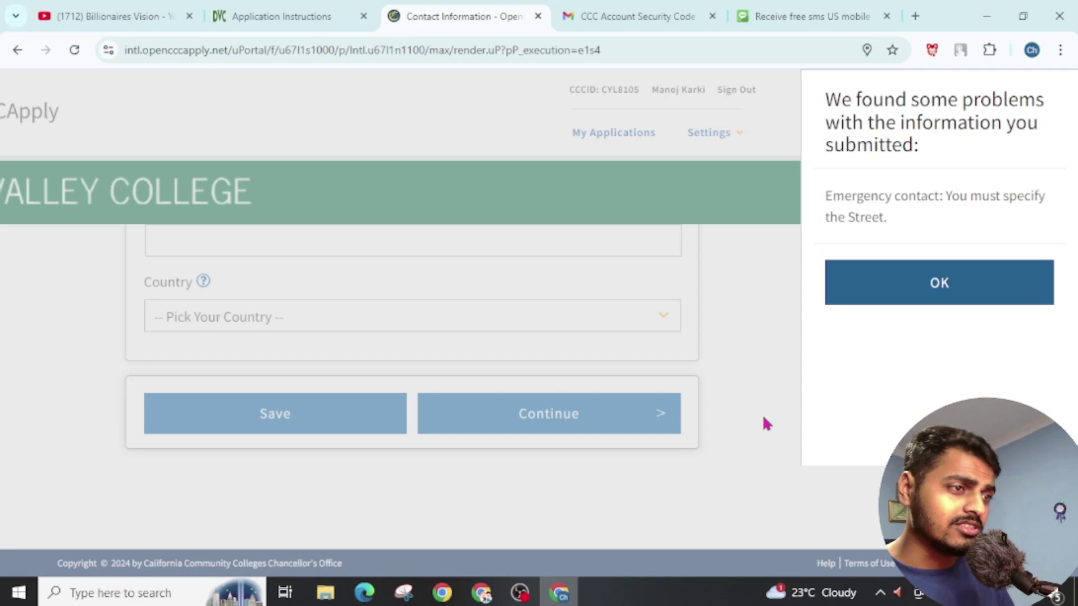
click(910, 288)
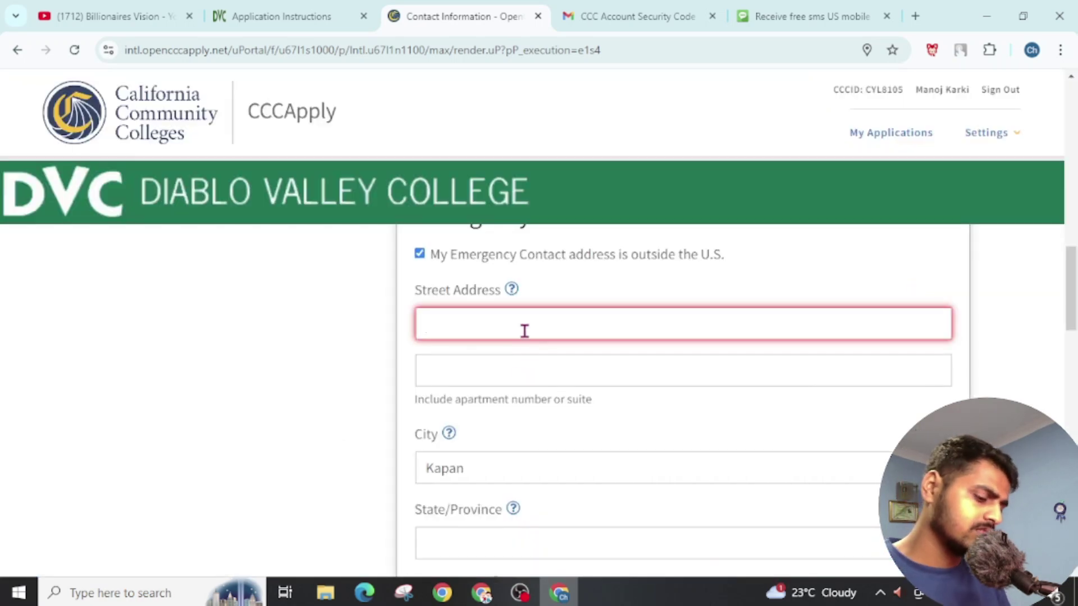
text(Kapamn)
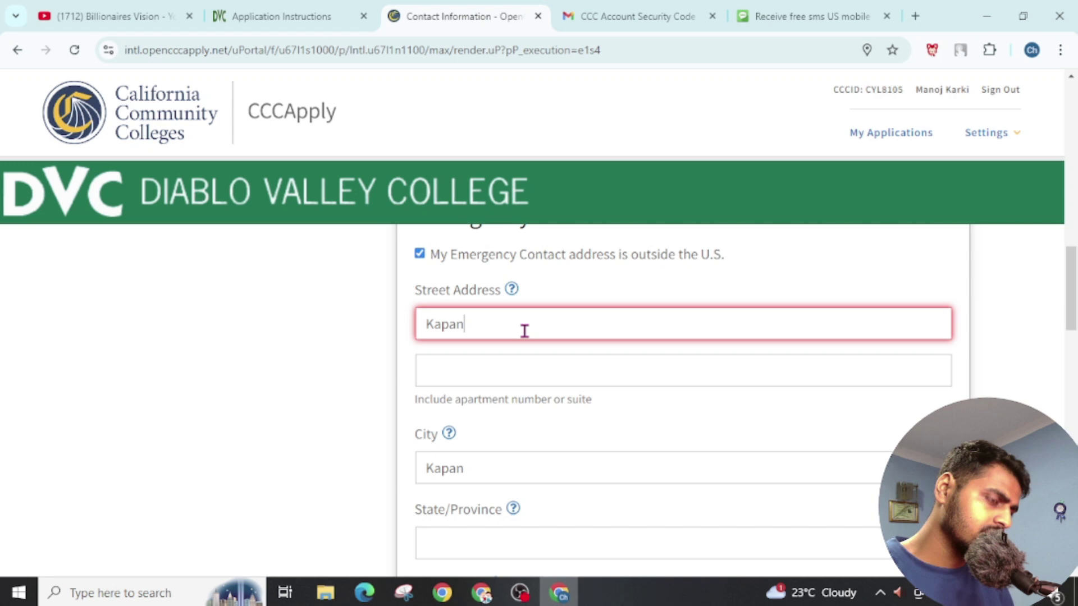
scroll(652, 466, down, 10)
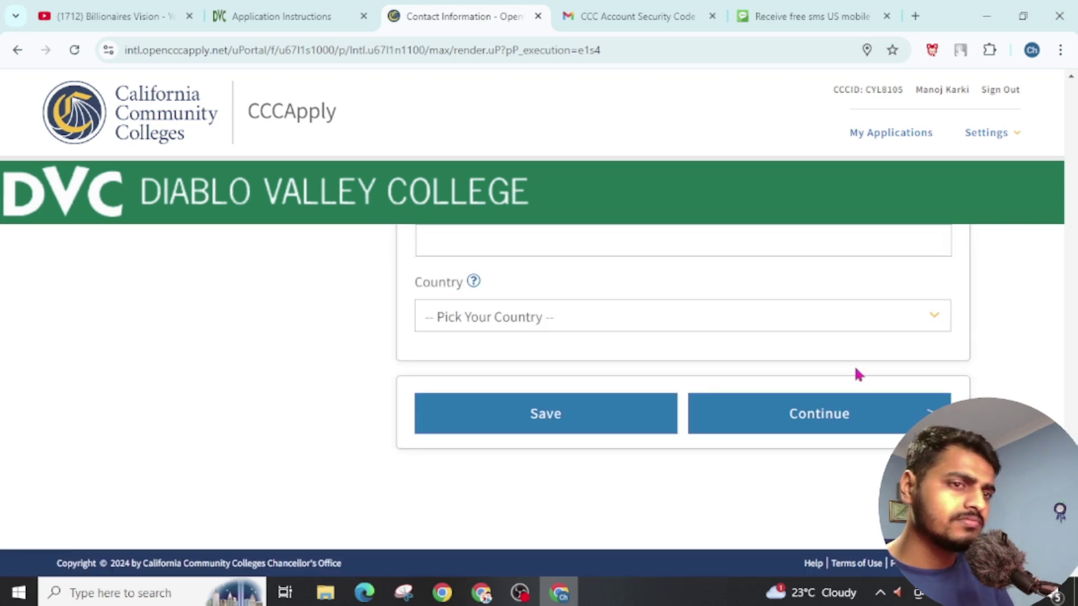
click(803, 420)
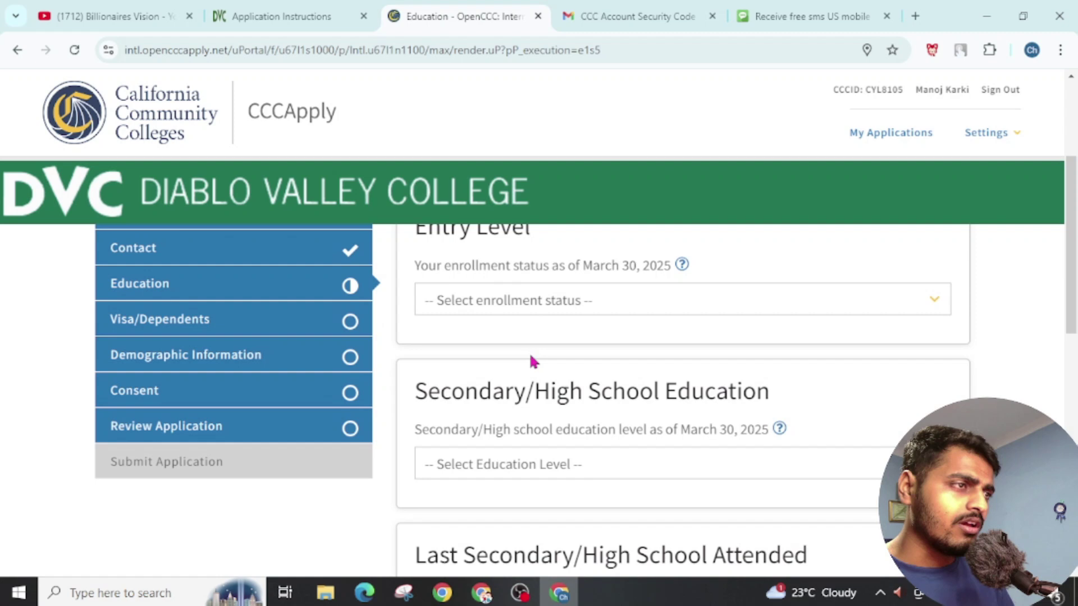
Step: Set enrollment status to first-time U.S. college student and education level to foreign secondary school diploma
click(522, 384)
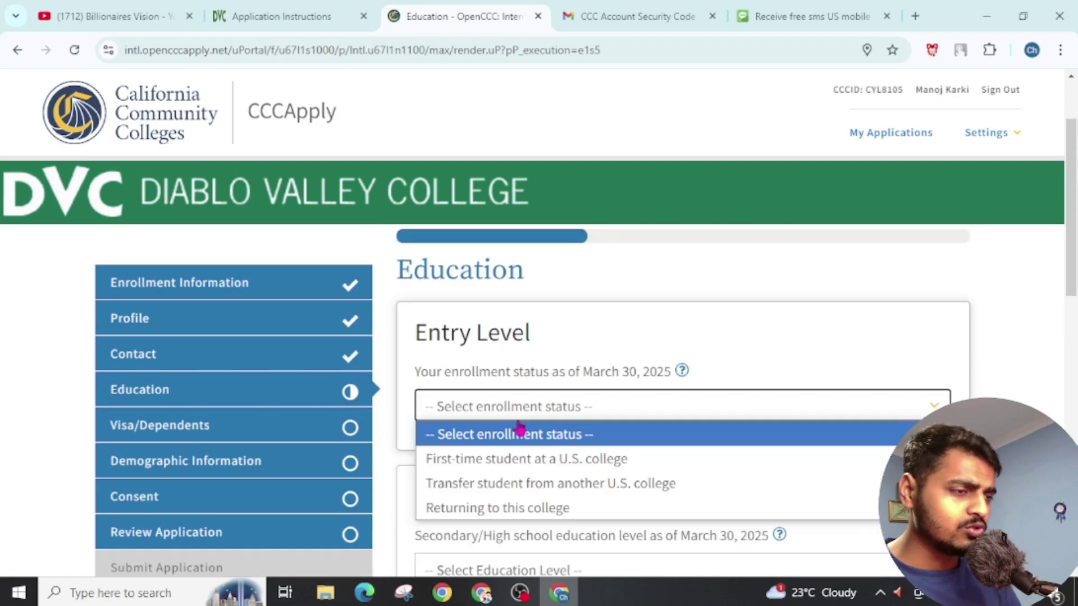
click(532, 466)
scroll(585, 422, down, 4)
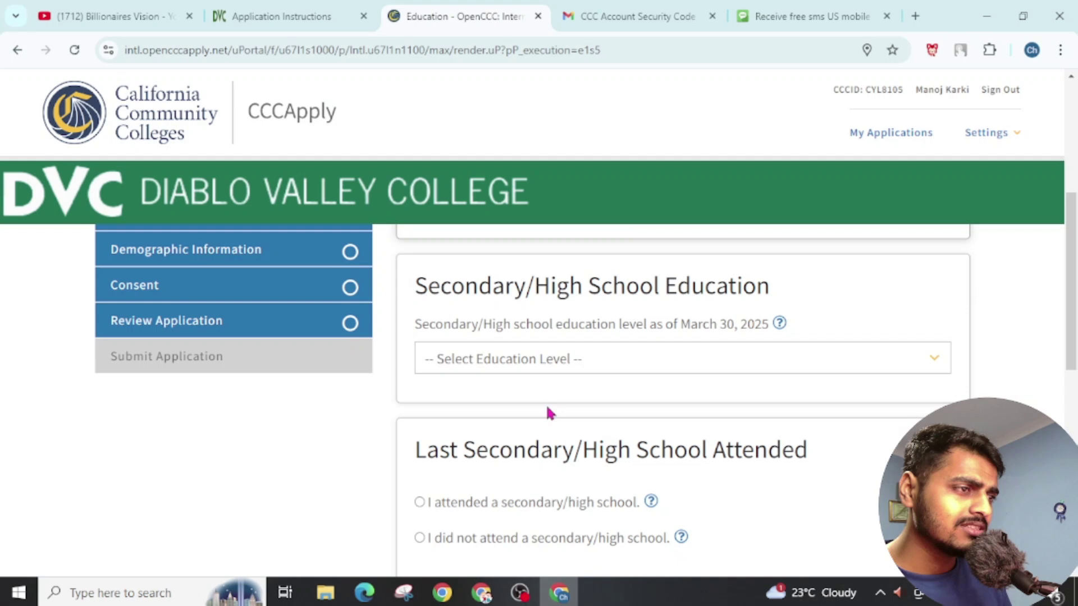
click(484, 366)
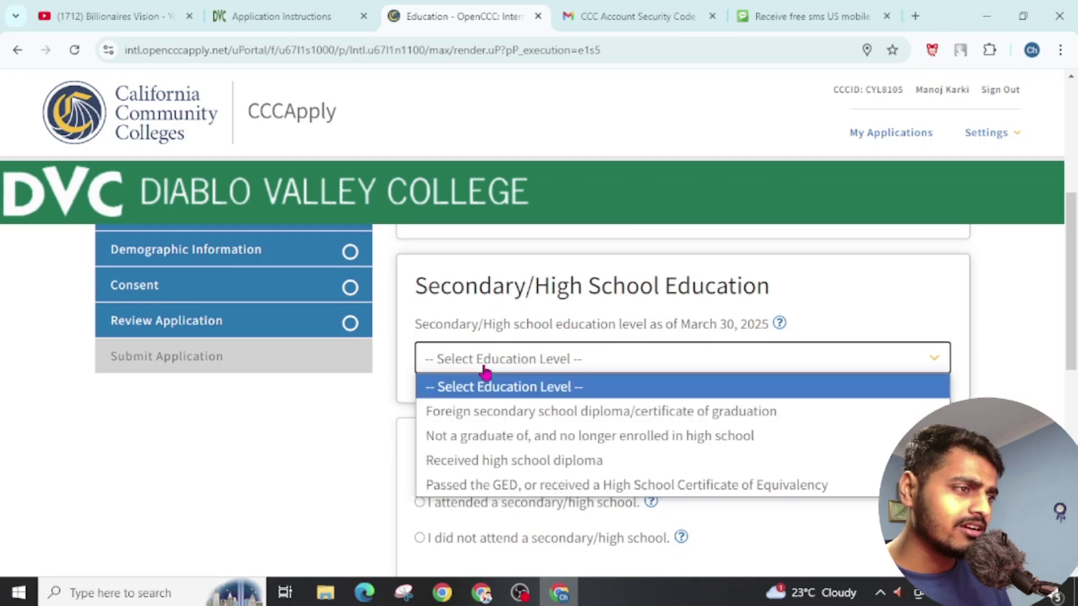
click(488, 413)
scroll(702, 348, down, 2)
Step: Set the diploma completion date to July 11, 2022
click(701, 345)
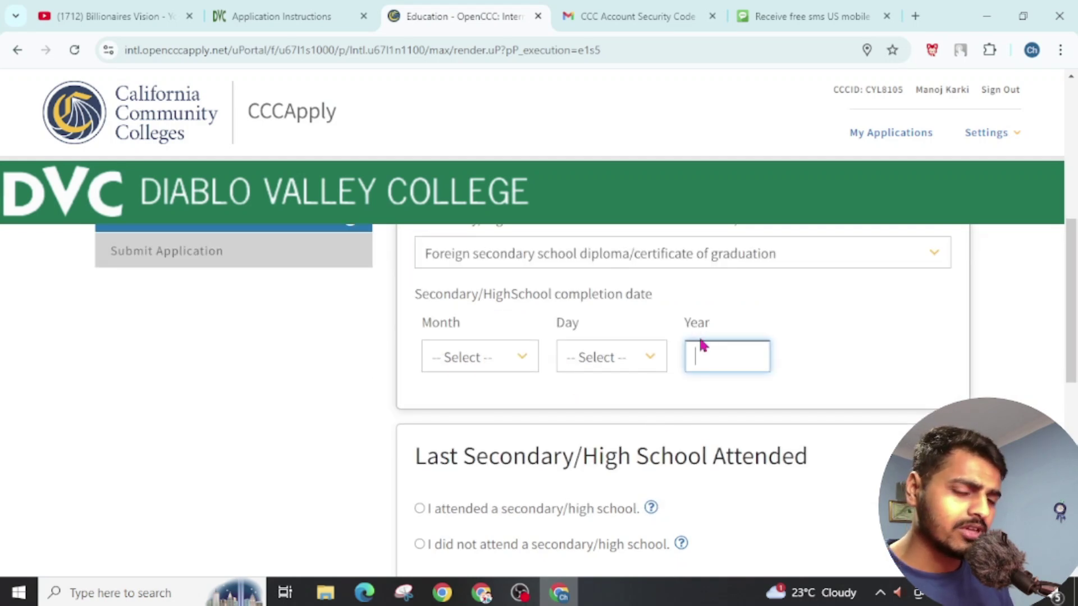
text(2022)
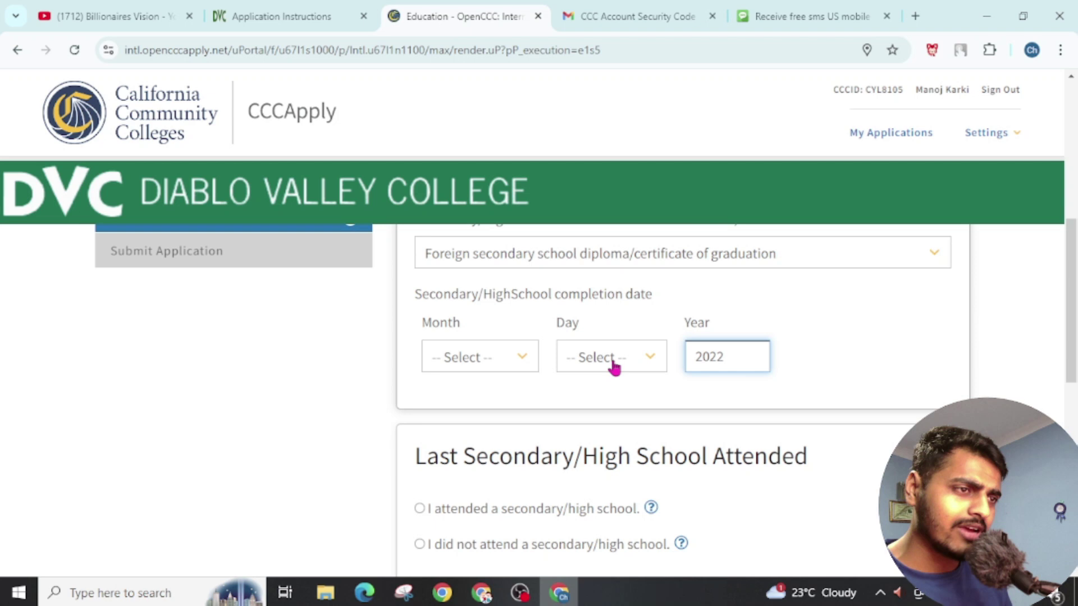
click(613, 359)
click(606, 277)
click(469, 366)
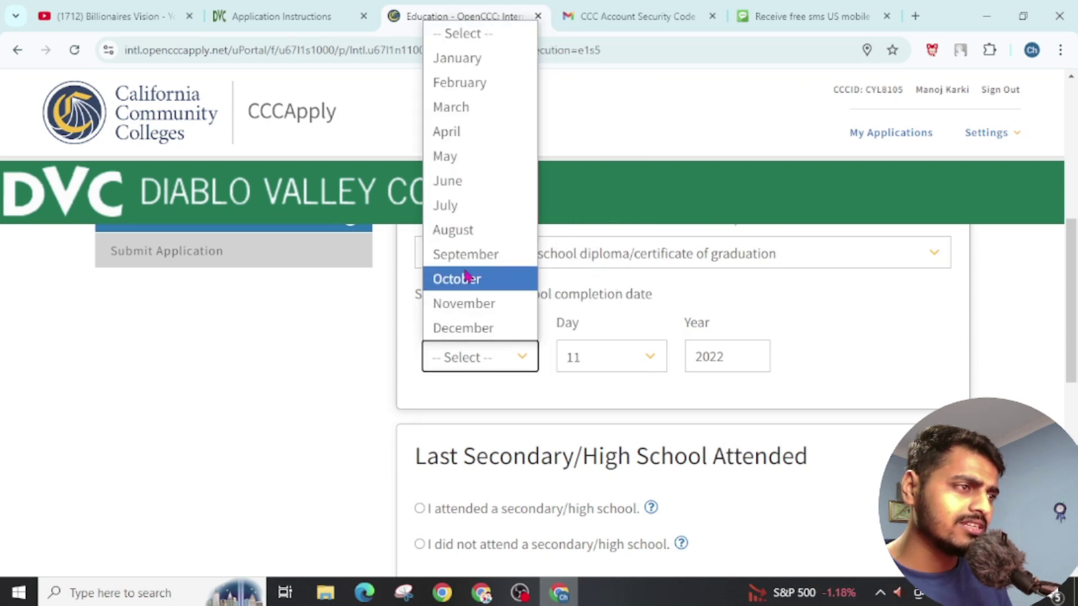
click(469, 206)
scroll(573, 347, down, 2)
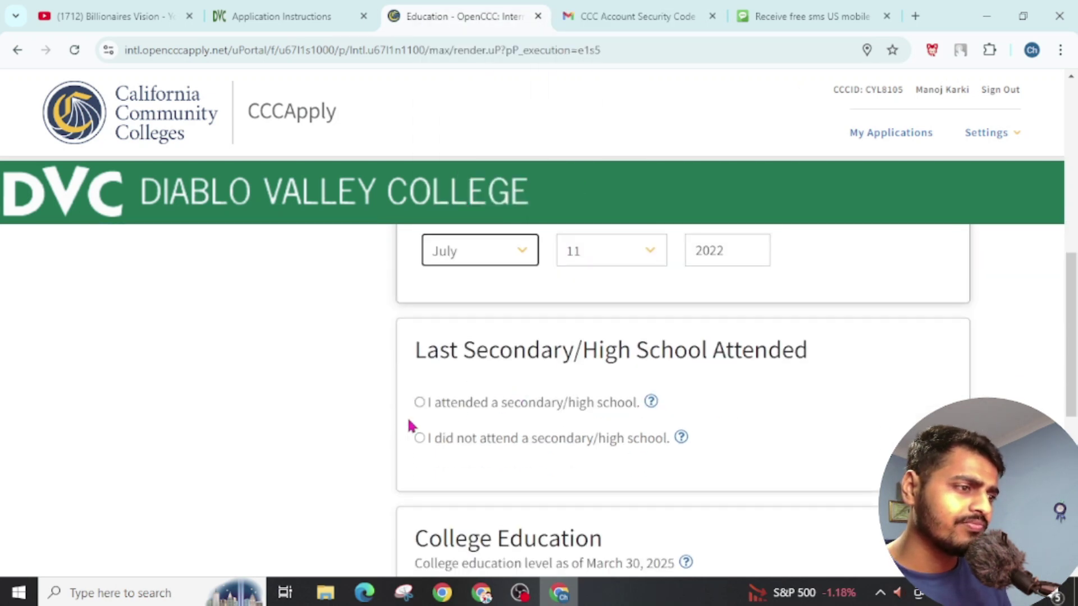
Step: Indicate a secondary school was attended: Kathmandu College in Nepal
click(448, 408)
scroll(550, 418, down, 2)
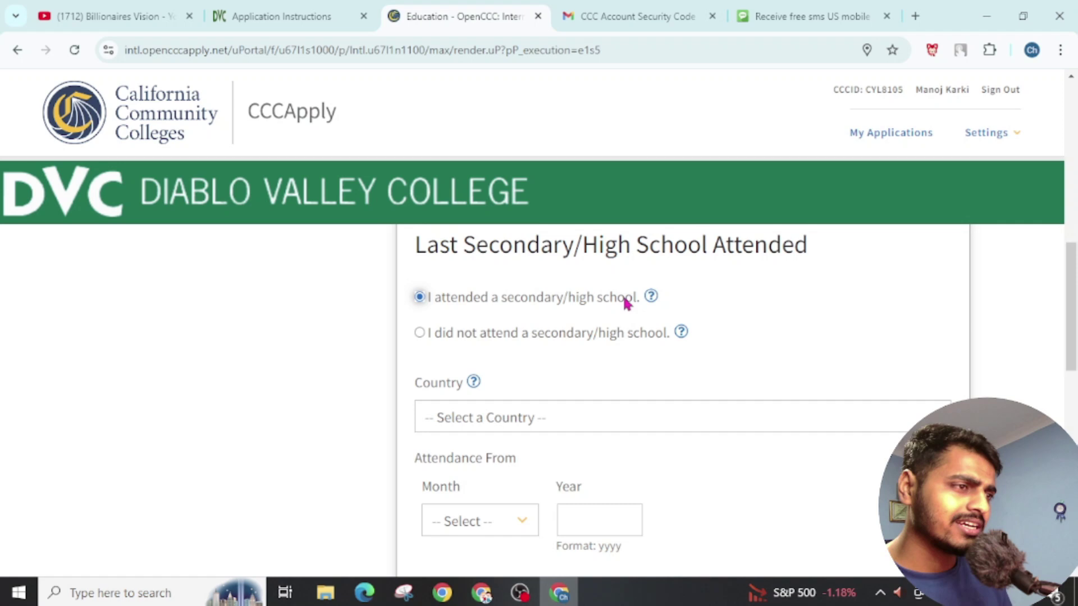
scroll(497, 424, down, 2)
click(501, 323)
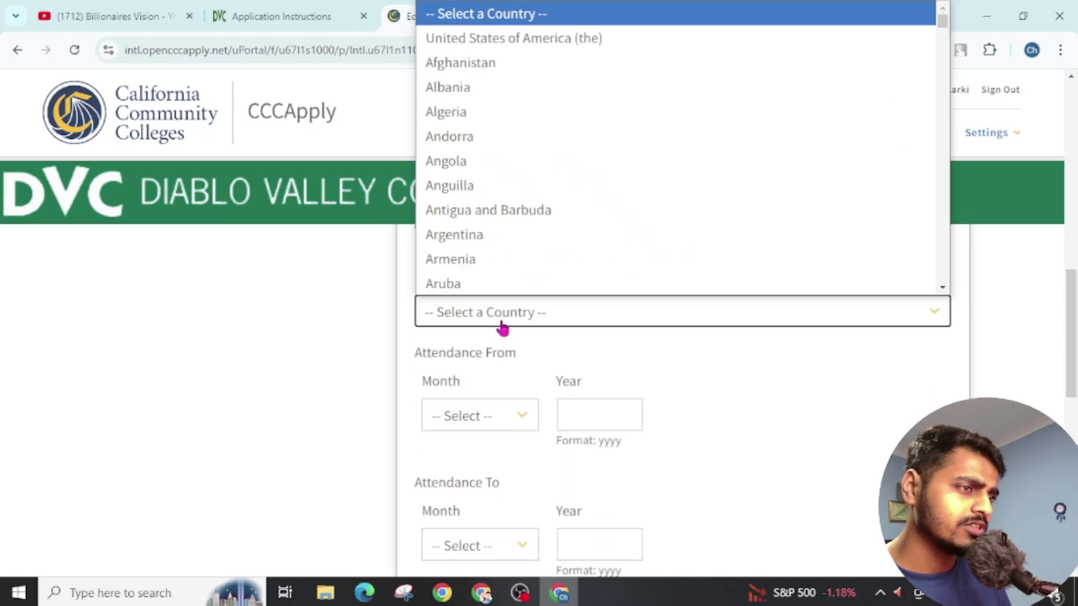
text(nepal)
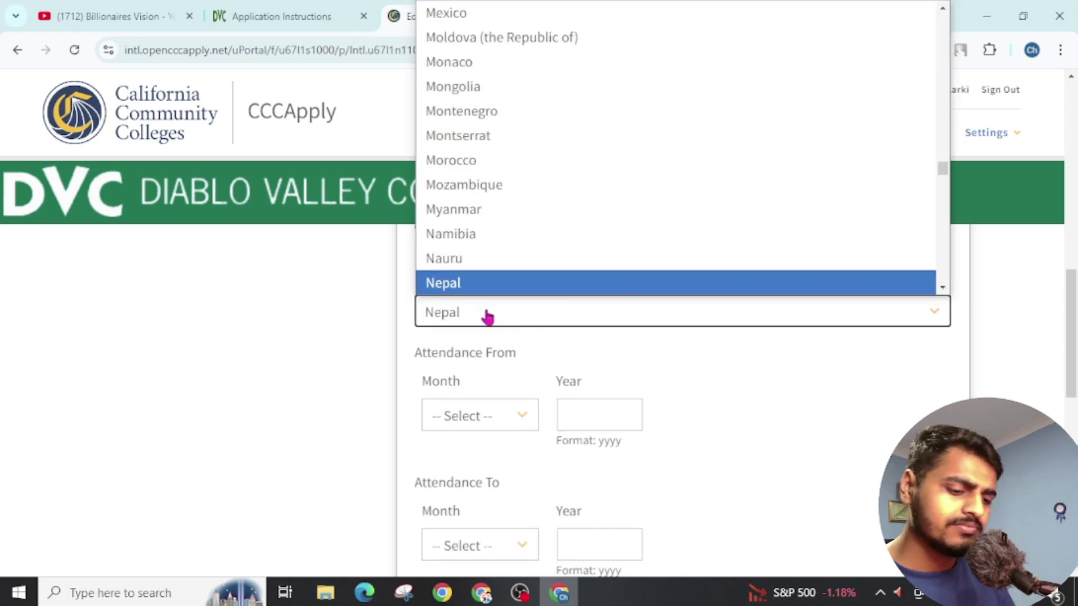
click(487, 317)
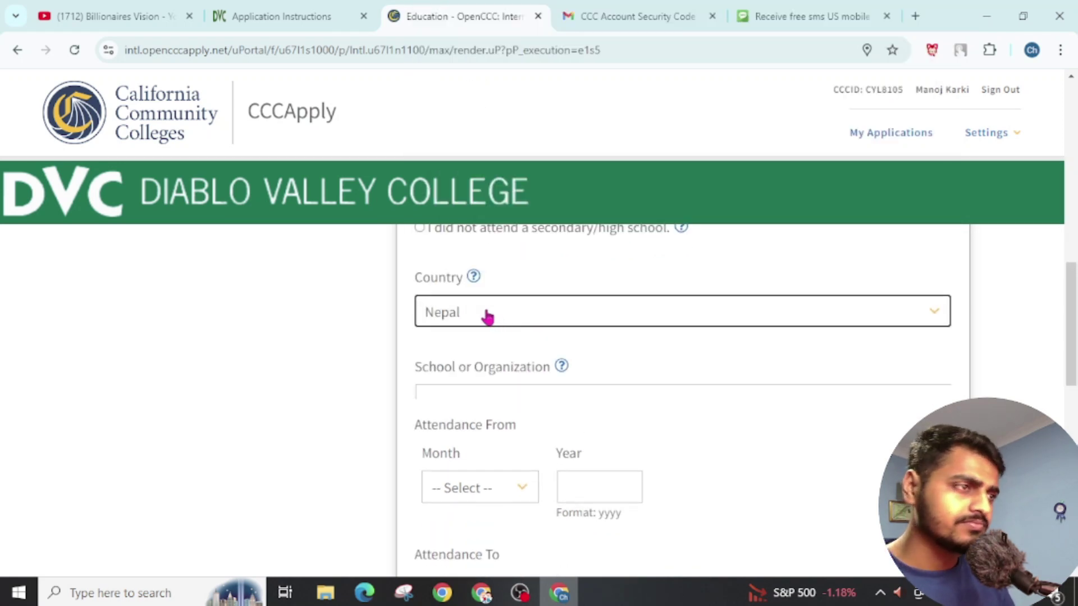
click(473, 393)
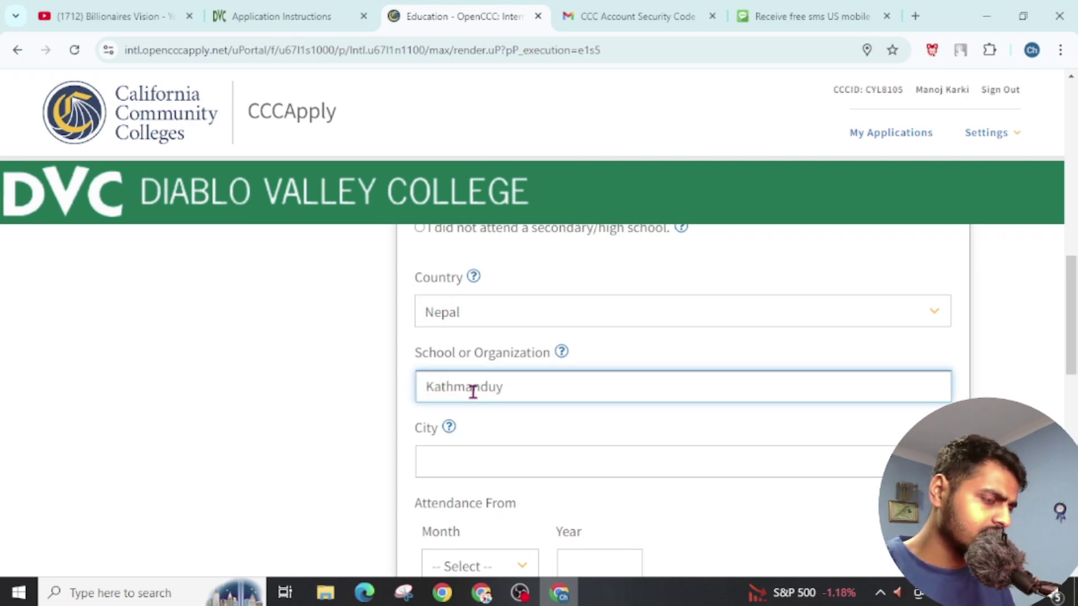
text(College)
click(482, 455)
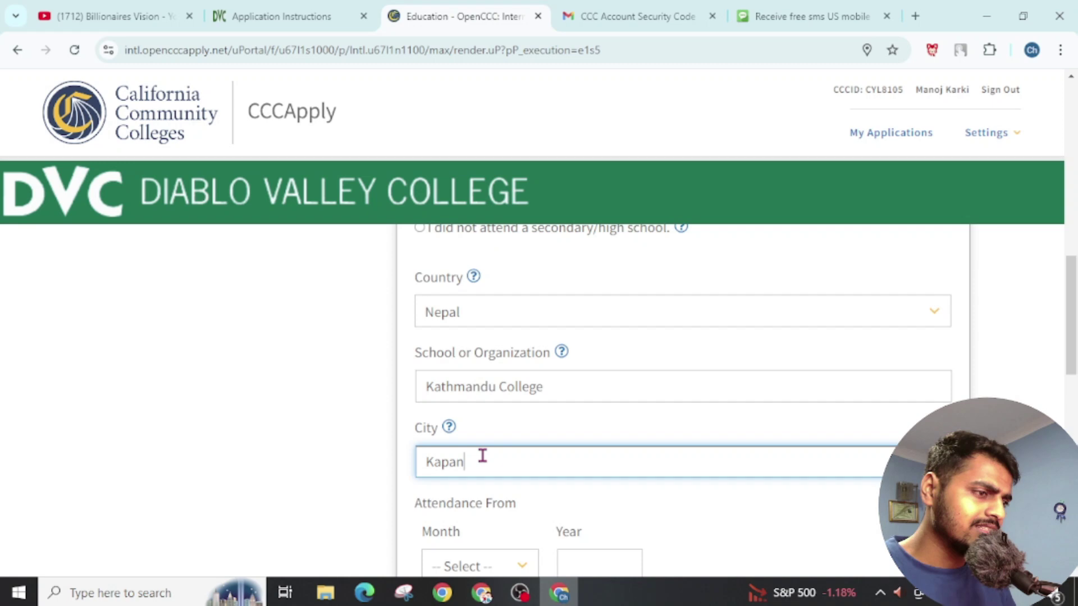
Step: Set attendance from September to November 2020 and English as the language of instruction
scroll(545, 495, down, 2)
click(576, 457)
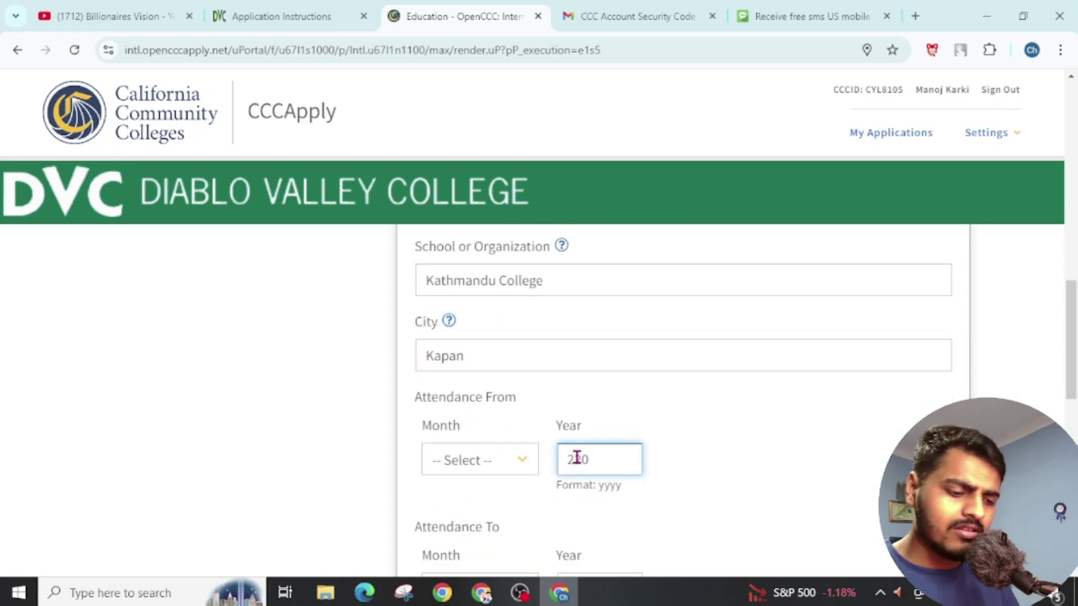
click(465, 473)
click(466, 356)
scroll(576, 390, down, 6)
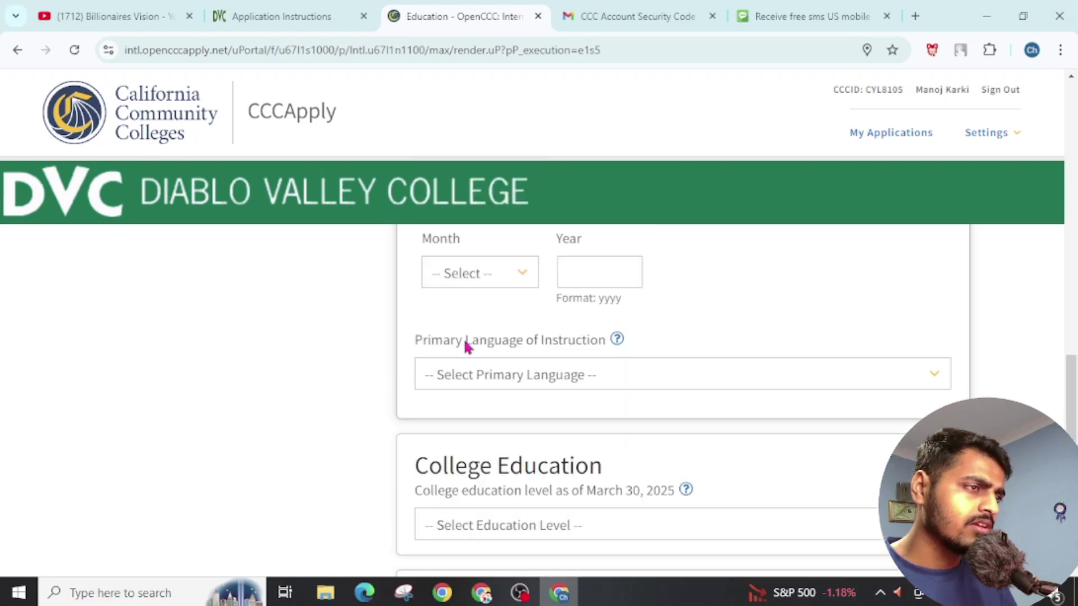
scroll(465, 347, up, 2)
click(584, 377)
text(2020)
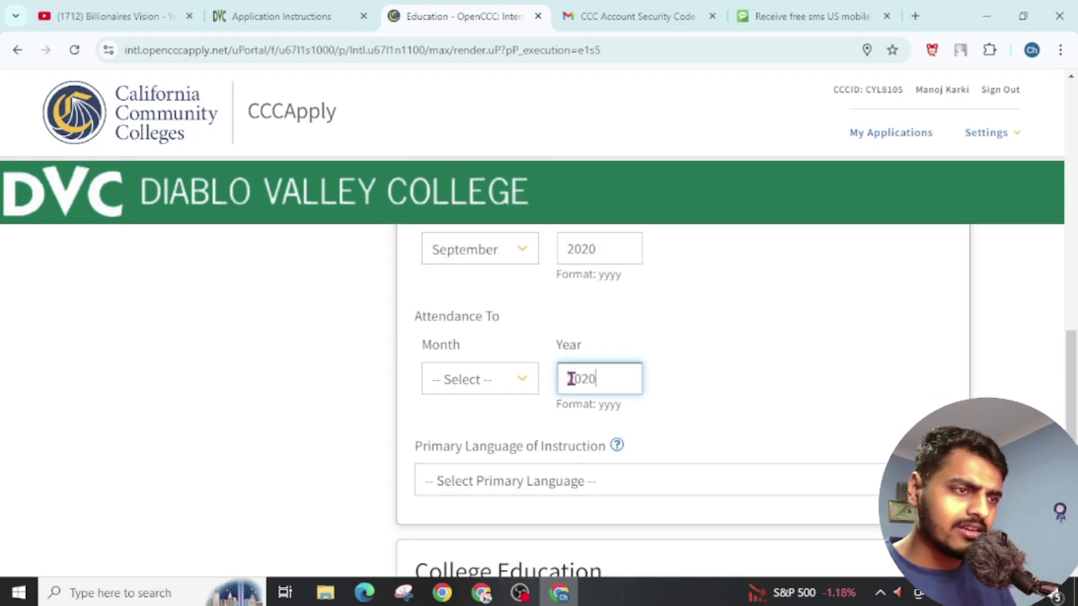
click(496, 378)
click(492, 333)
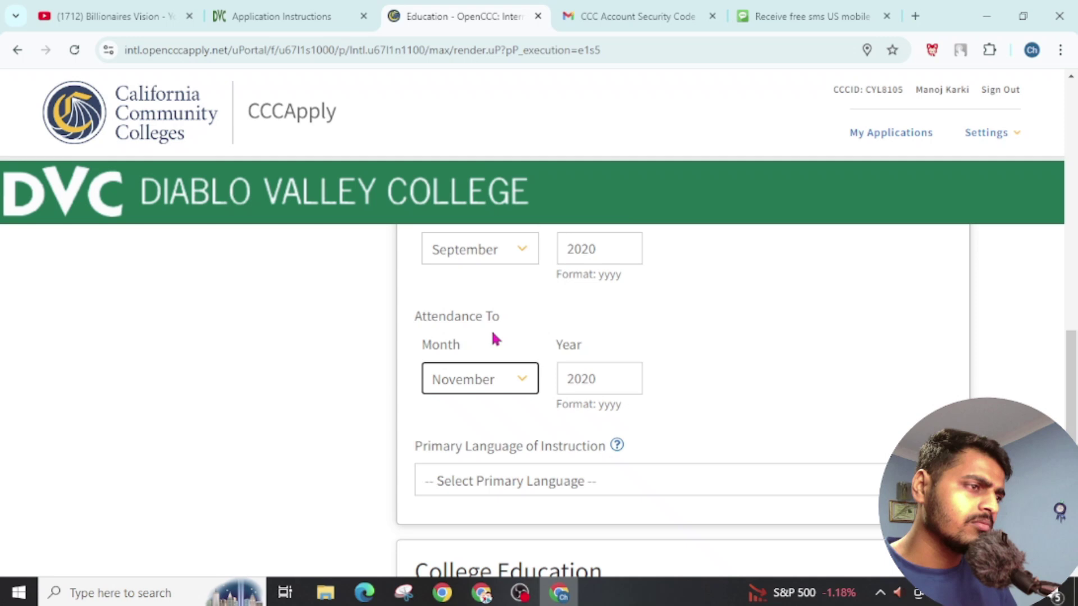
scroll(493, 337, down, 2)
click(537, 382)
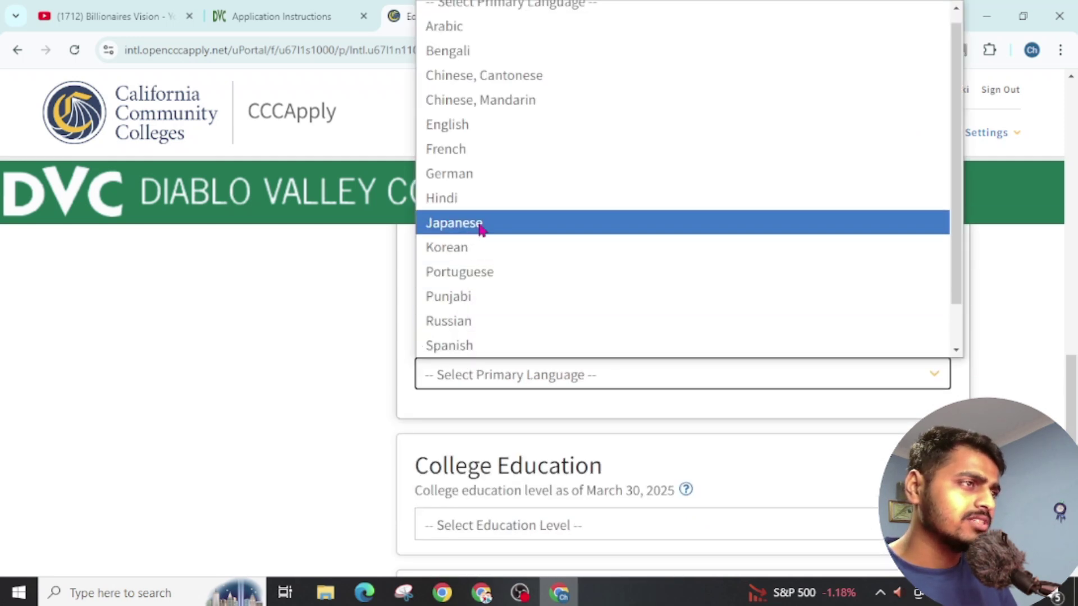
click(460, 135)
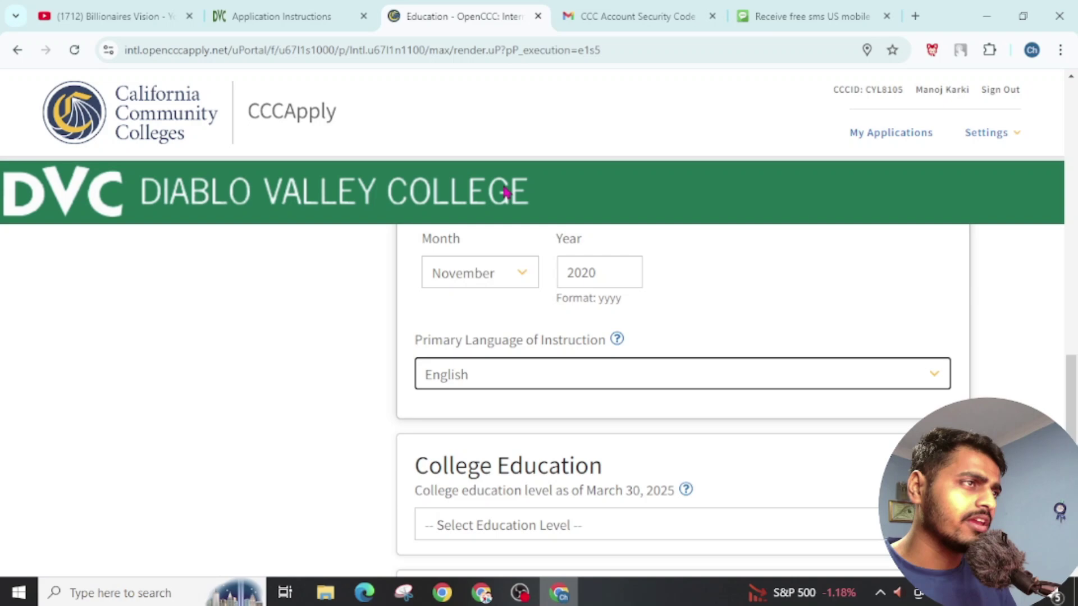
Step: Set college education to an associate degree, fill the completion date, and dismiss the date error
scroll(634, 339, down, 4)
click(481, 305)
click(498, 403)
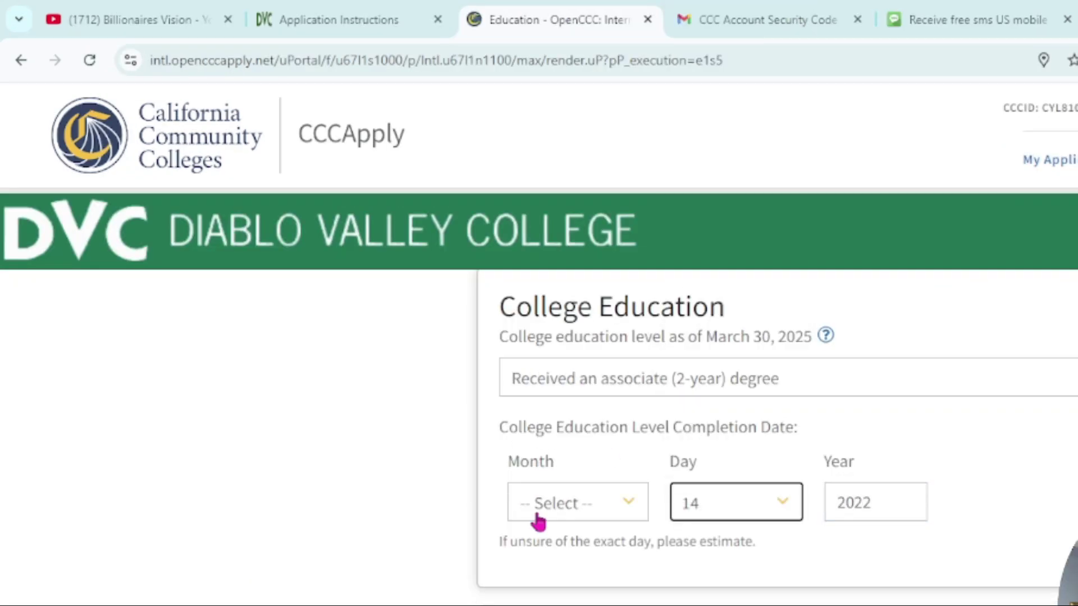
scroll(538, 520, down, 5)
click(597, 371)
click(578, 474)
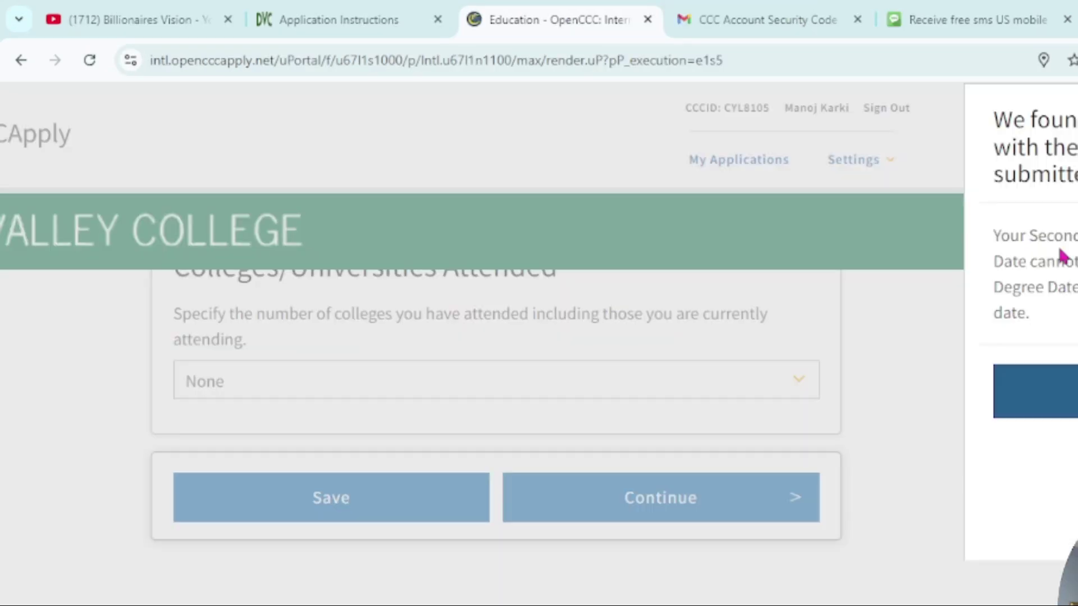
click(1035, 391)
Step: Set the number of colleges attended to 1 and enter 2018 as the attendance year
scroll(741, 533, up, 3)
scroll(741, 505, down, 5)
scroll(733, 393, up, 6)
click(733, 337)
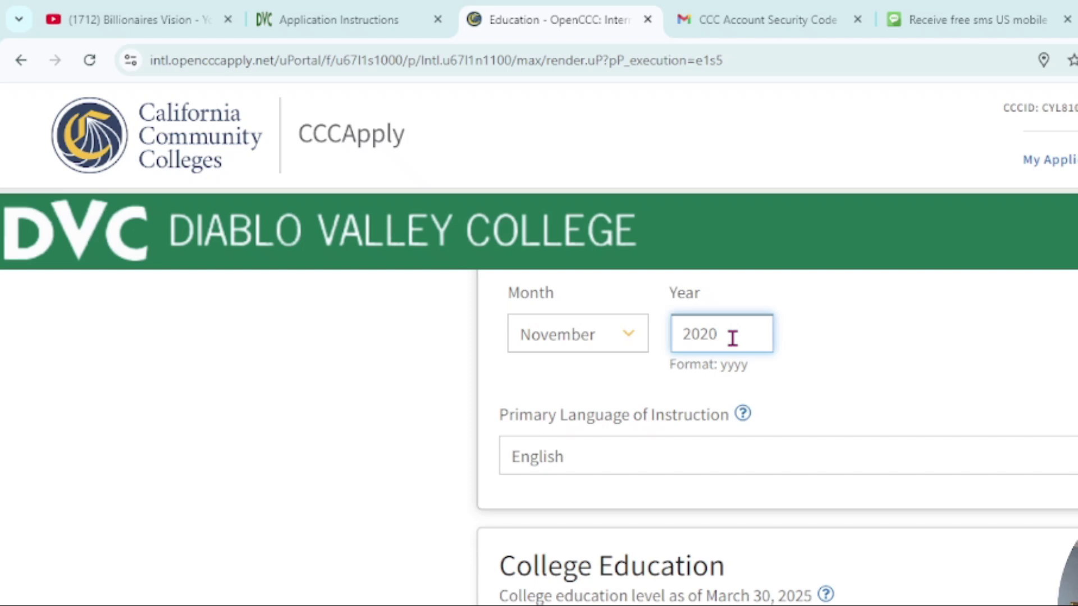
scroll(732, 393, down, 12)
scroll(907, 445, up, 2)
click(729, 507)
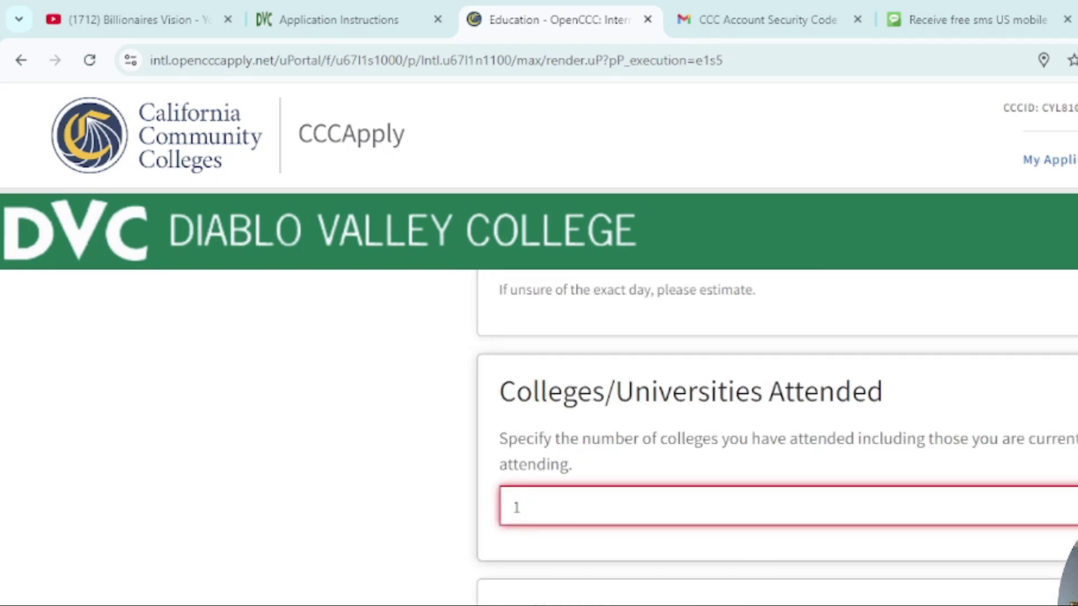
scroll(578, 584, down, 5)
text(2018)
Step: Enter Kathmandu College in Nepal, with attendance ending November 2018
click(578, 584)
click(625, 450)
scroll(567, 410, down, 2)
click(568, 414)
text(Kathmandu College)
click(605, 510)
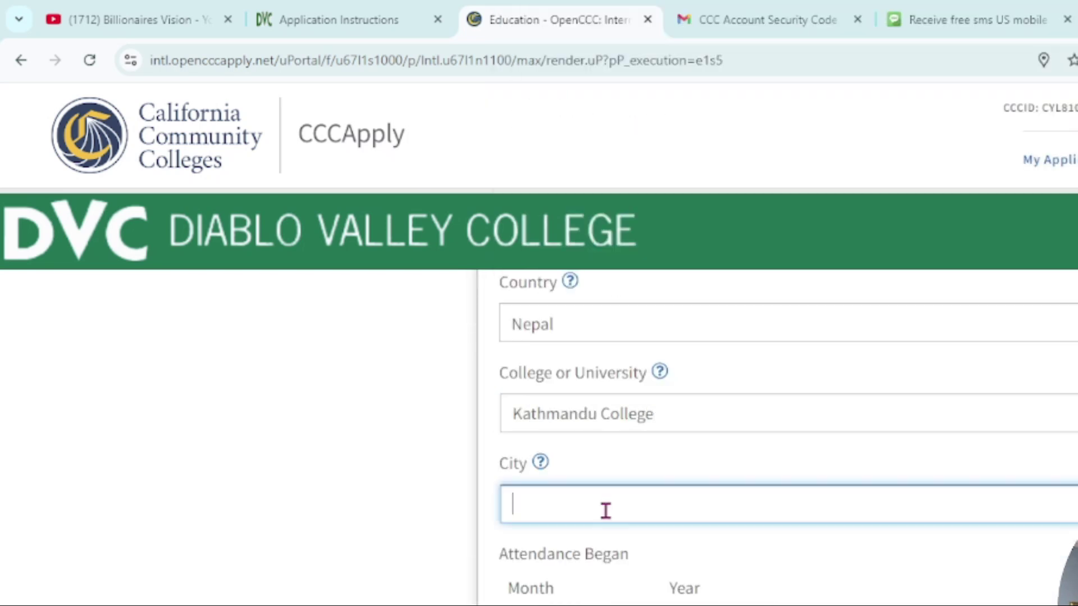
scroll(605, 510, down, 5)
click(685, 414)
text(2018)
Step: Correct the degree completion month and year to clear the date errors
scroll(712, 544, down, 5)
scroll(610, 393, up, 5)
click(610, 387)
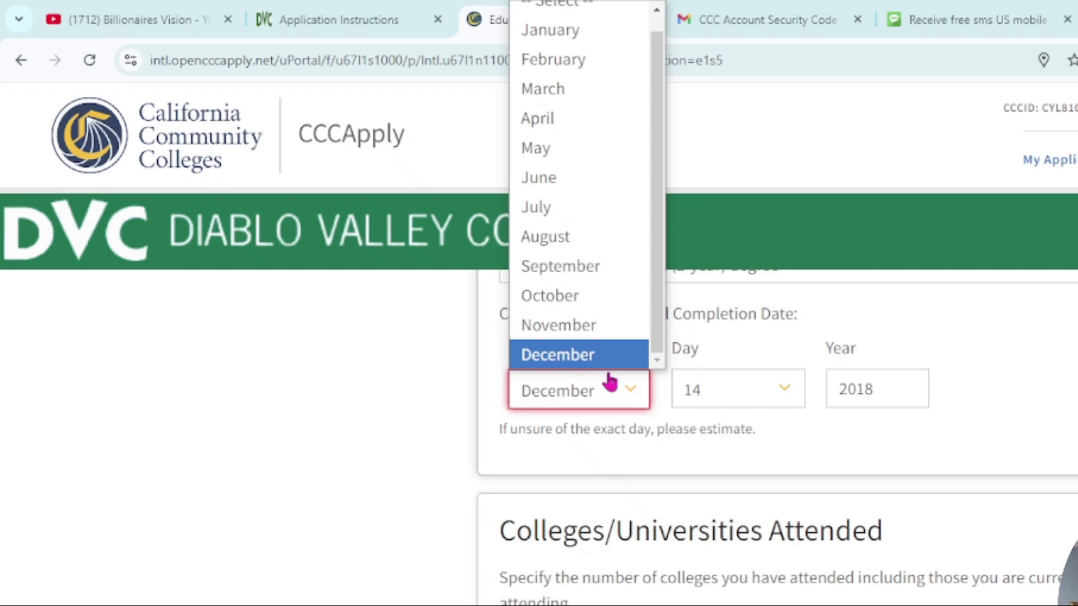
click(553, 59)
click(873, 515)
scroll(614, 556, down, 10)
click(876, 513)
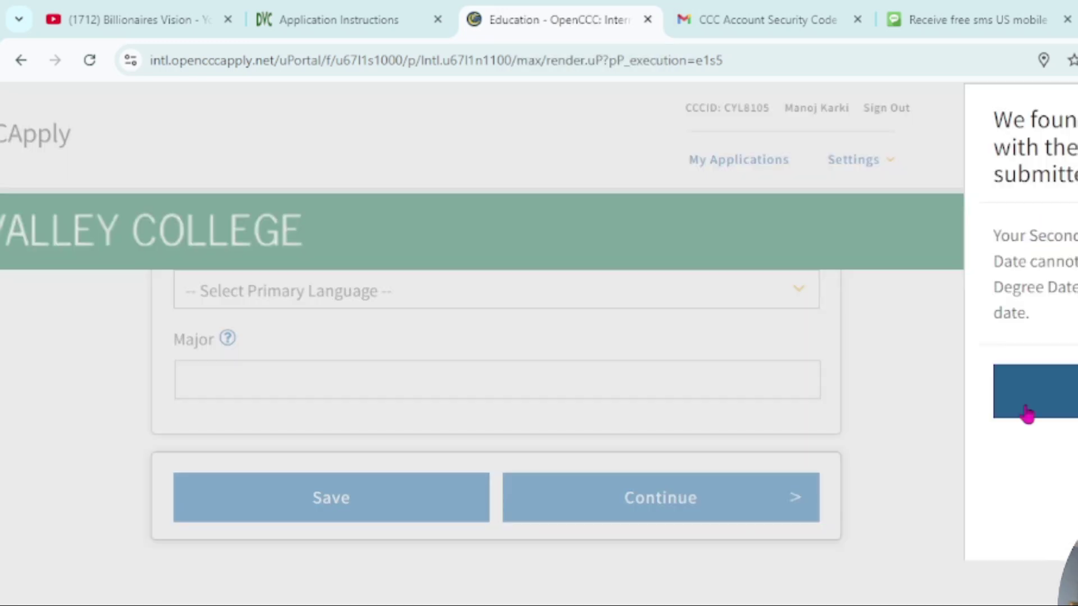
click(1027, 414)
click(854, 395)
text(20)
key(Return)
click(1034, 339)
Step: Choose a 2-year degree, English as instruction language, and 'management' as the major
click(585, 457)
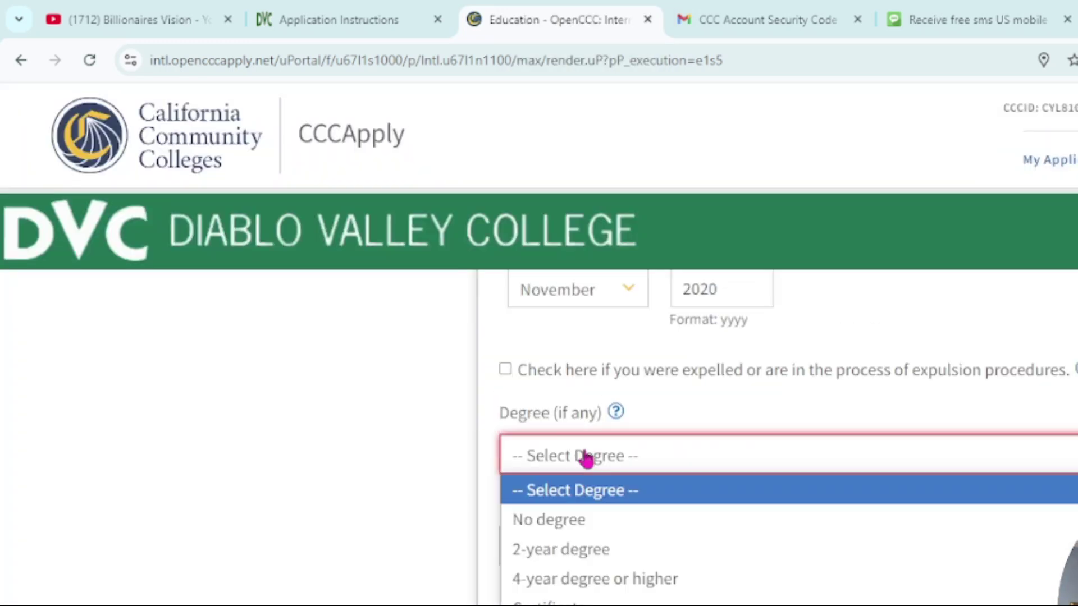
click(560, 549)
scroll(739, 449, down, 5)
scroll(842, 493, down, 5)
click(572, 481)
click(561, 381)
text(management)
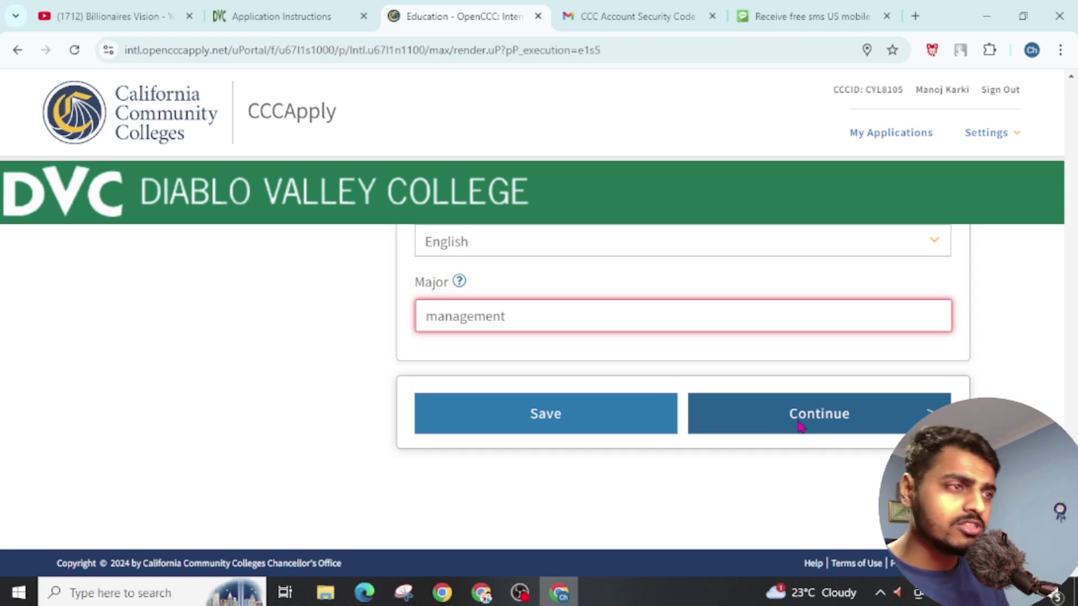
Step: Save Education, then choose Nepal as passport issuing country and paste the passport number
click(800, 426)
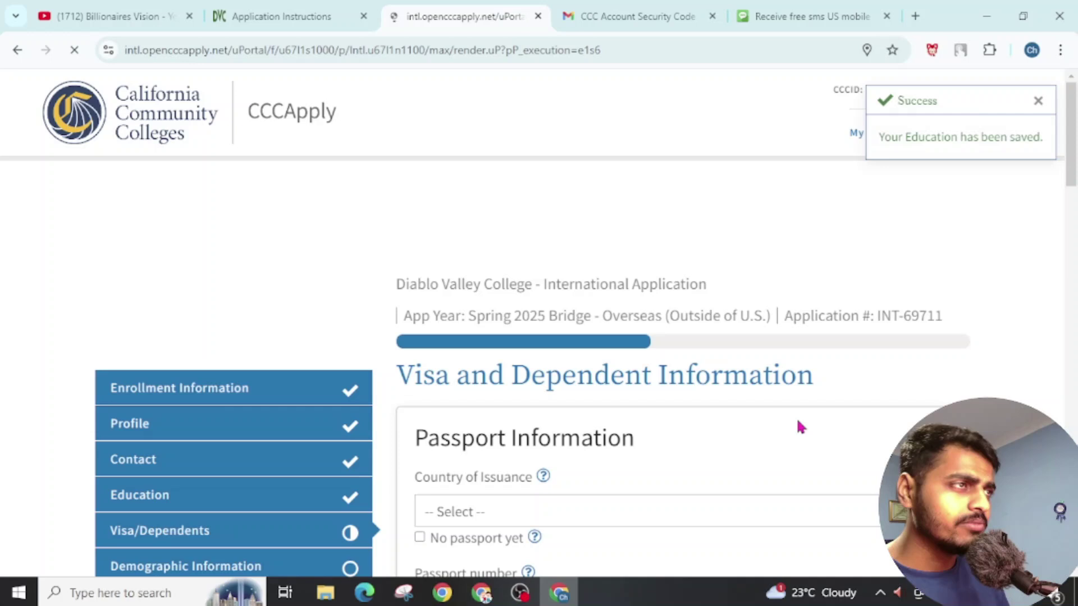
scroll(615, 418, down, 4)
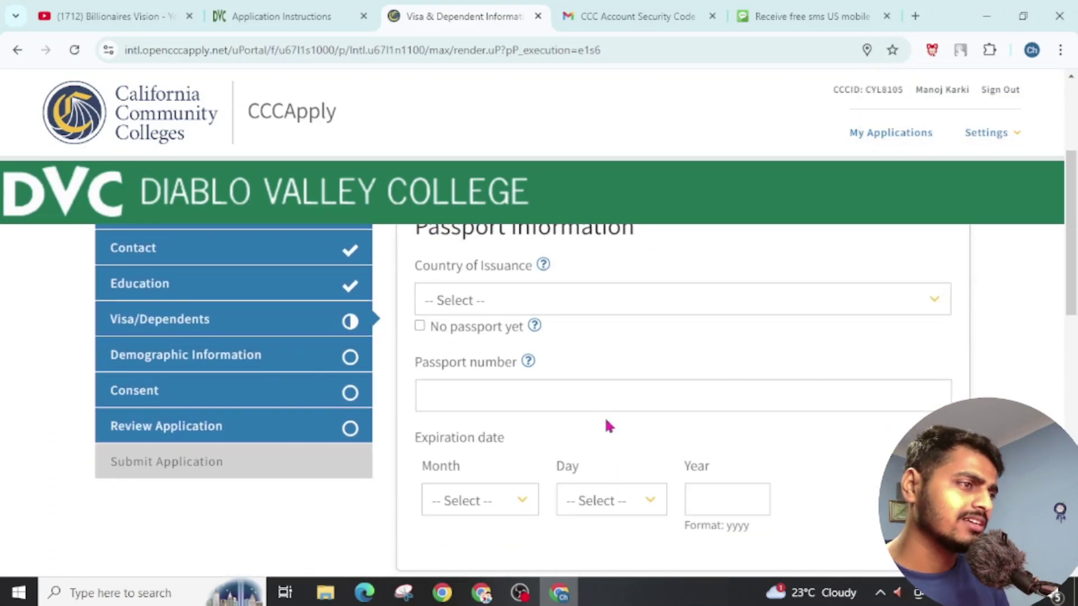
click(499, 300)
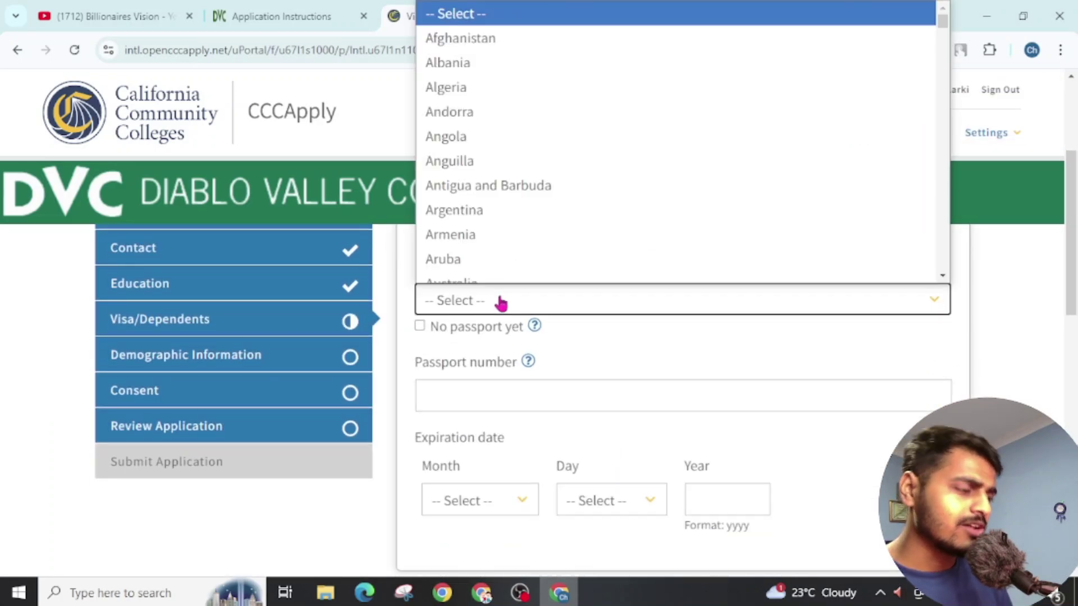
text(nepal)
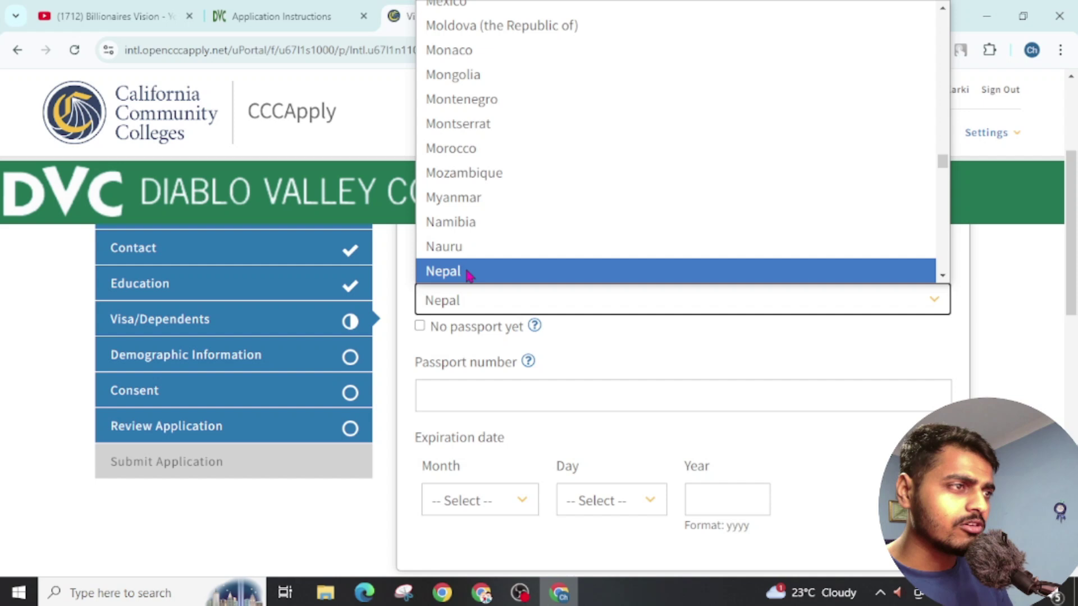
click(469, 273)
click(500, 396)
key(ctrl+v)
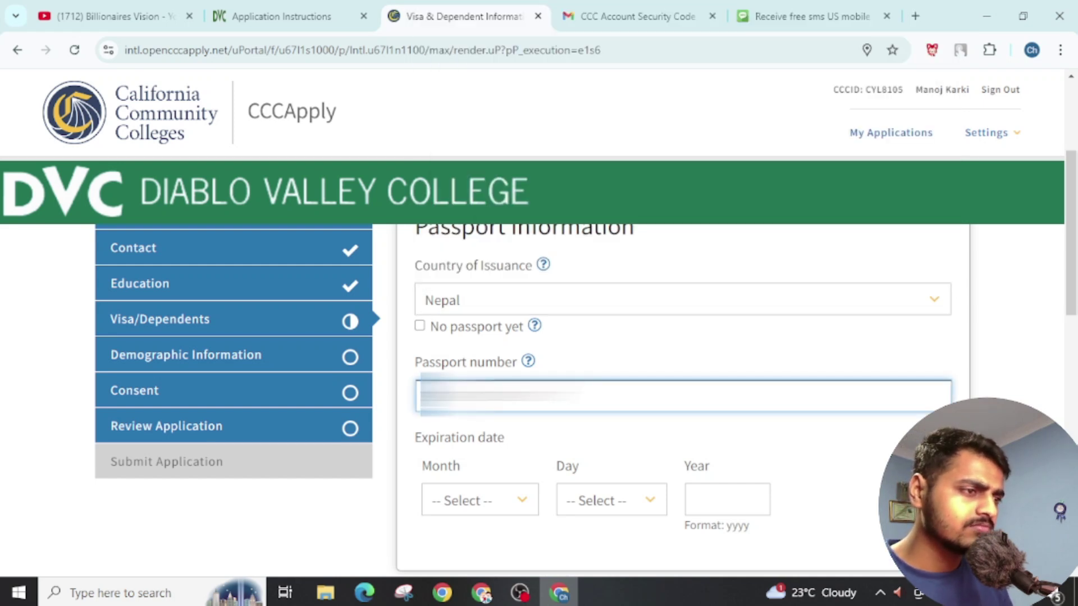
scroll(497, 387, down, 5)
scroll(497, 387, up, 2)
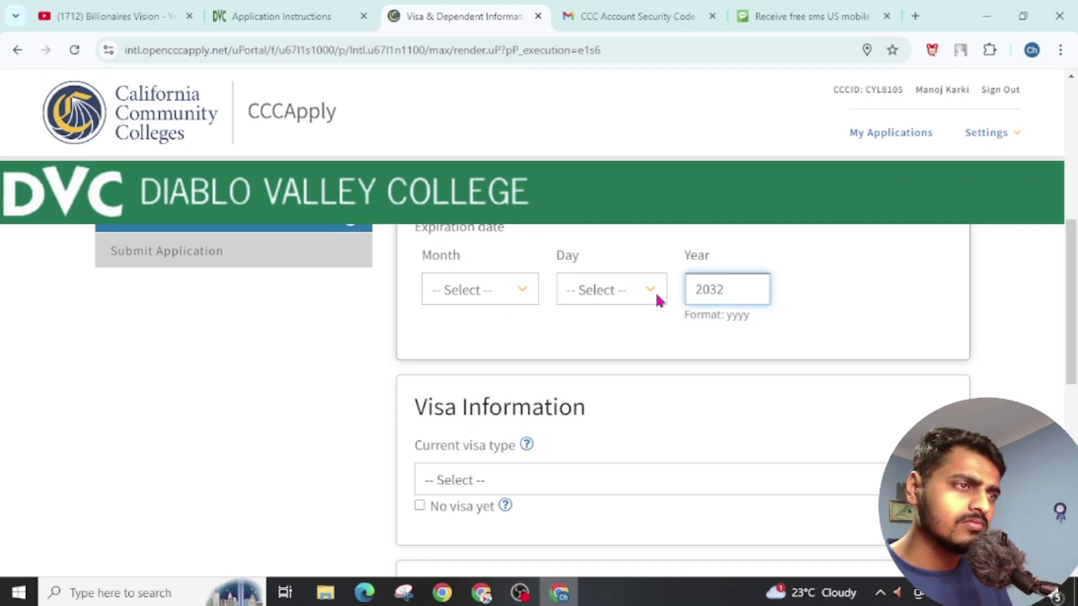
Step: Set visa type Other / None with no visa yet, not residing in the U.S., 0 dependents, then continue
scroll(505, 332, down, 4)
scroll(474, 402, up, 2)
click(487, 374)
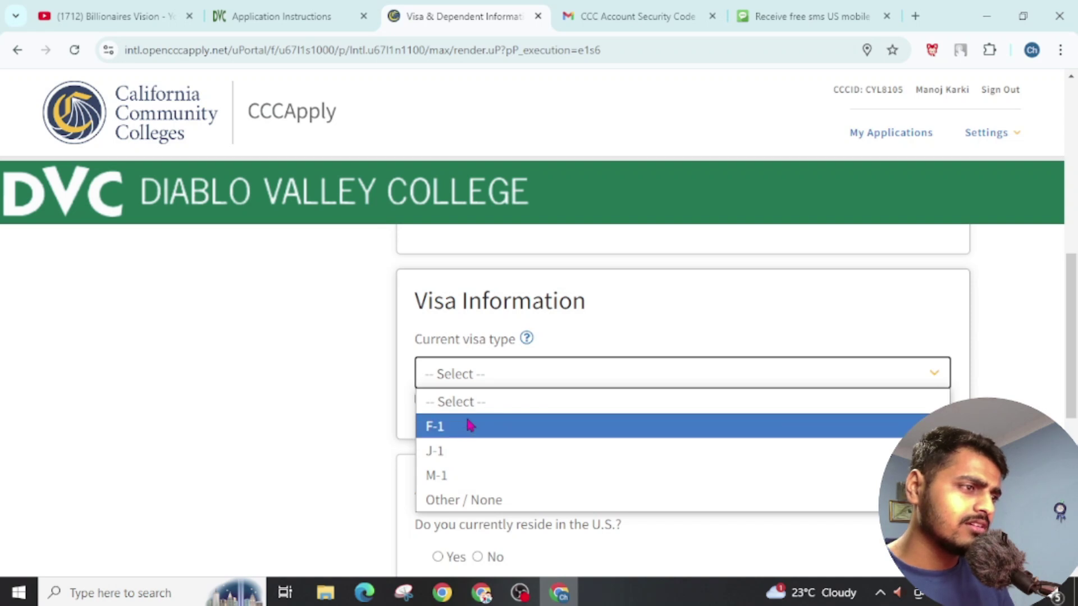
click(494, 500)
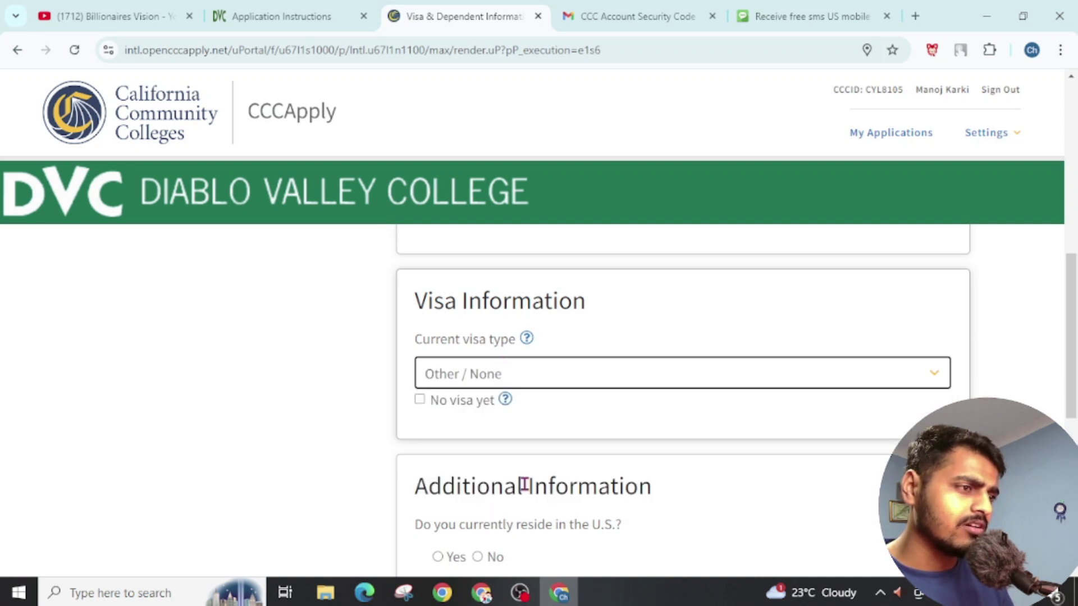
scroll(523, 484, down, 2)
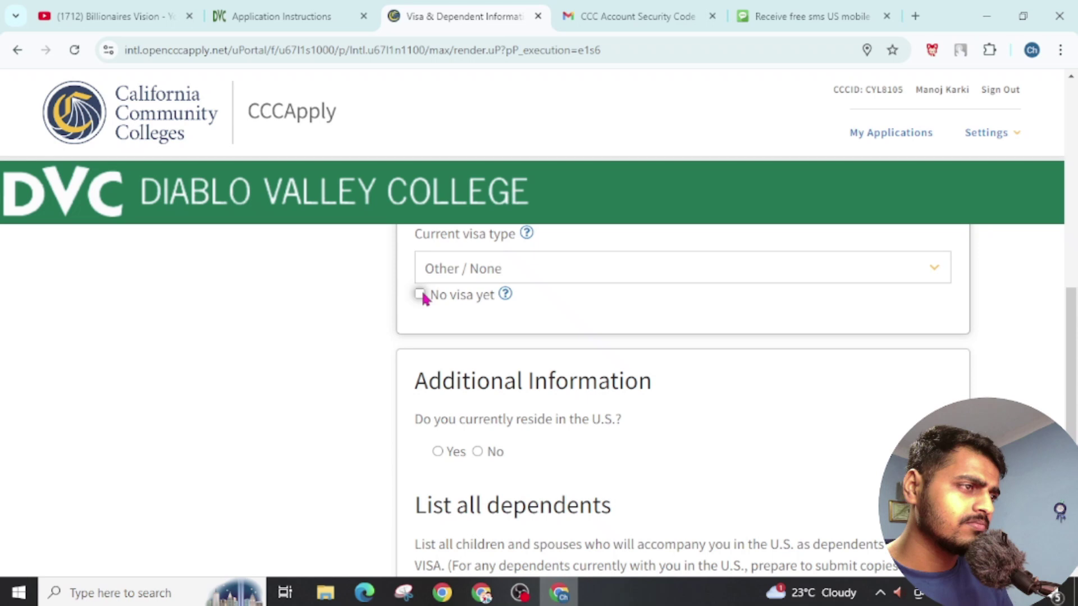
click(419, 294)
scroll(544, 392, down, 2)
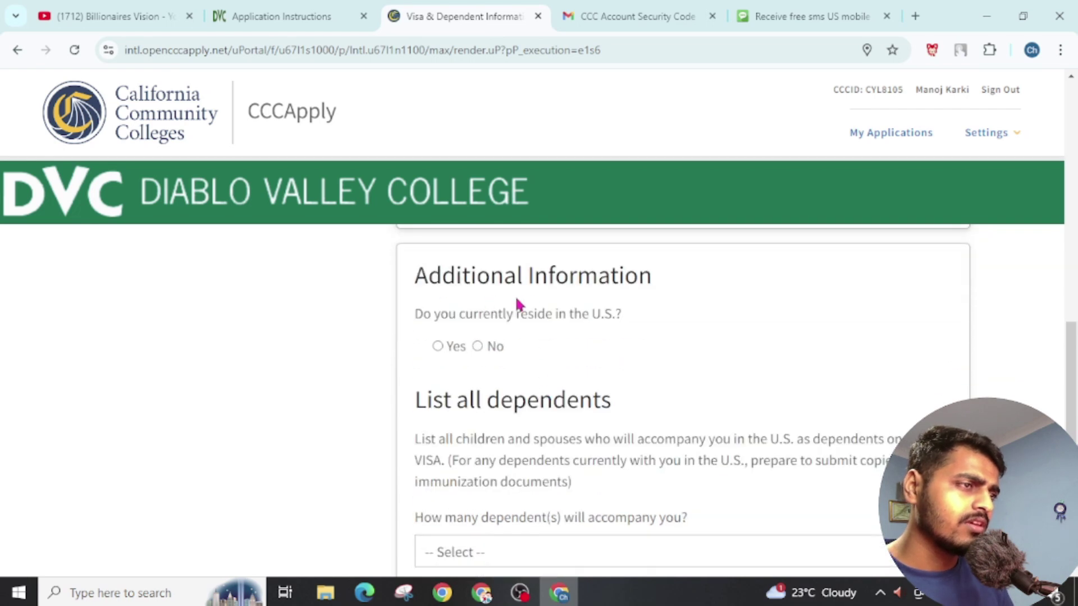
click(477, 346)
scroll(658, 449, down, 4)
scroll(659, 449, up, 2)
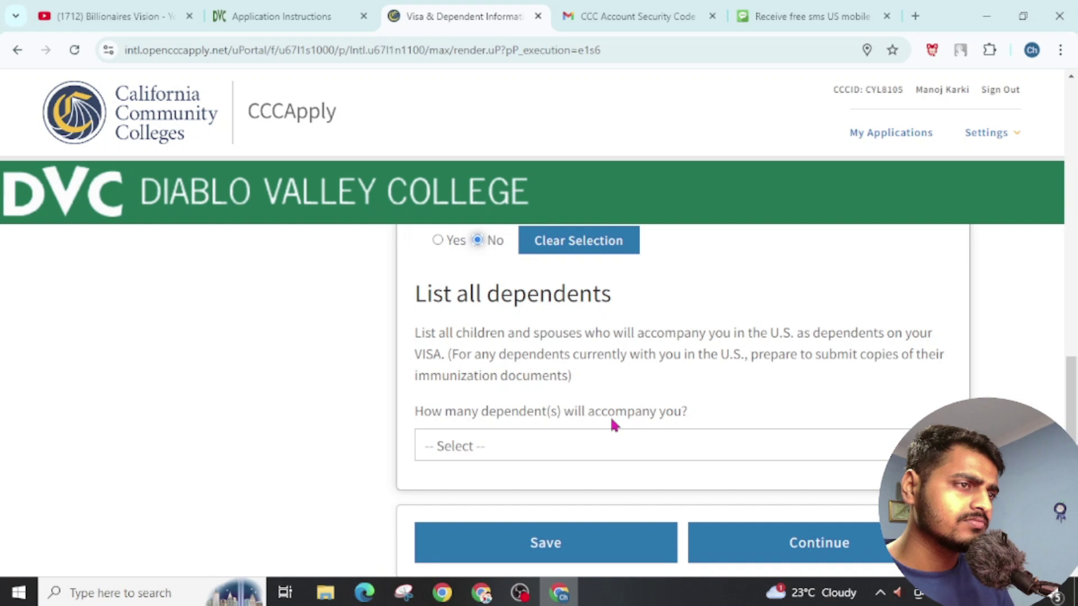
click(498, 447)
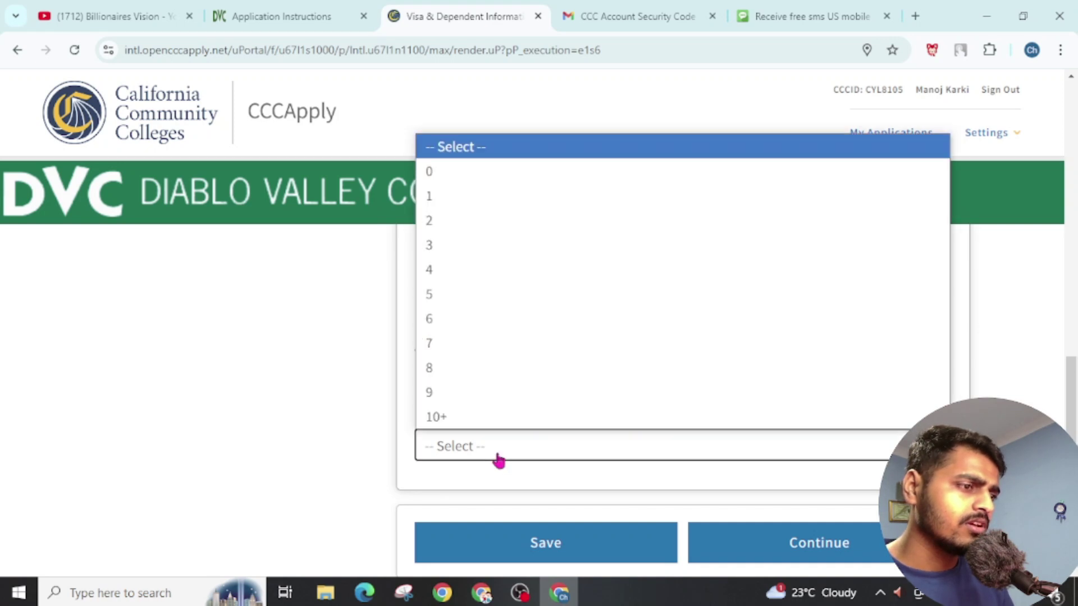
click(445, 176)
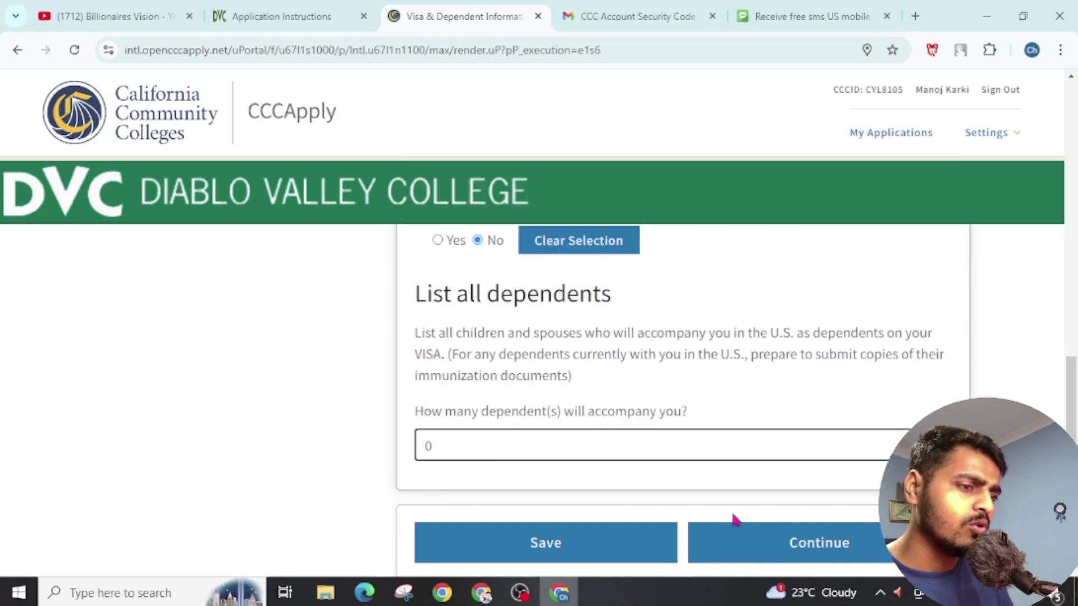
click(784, 547)
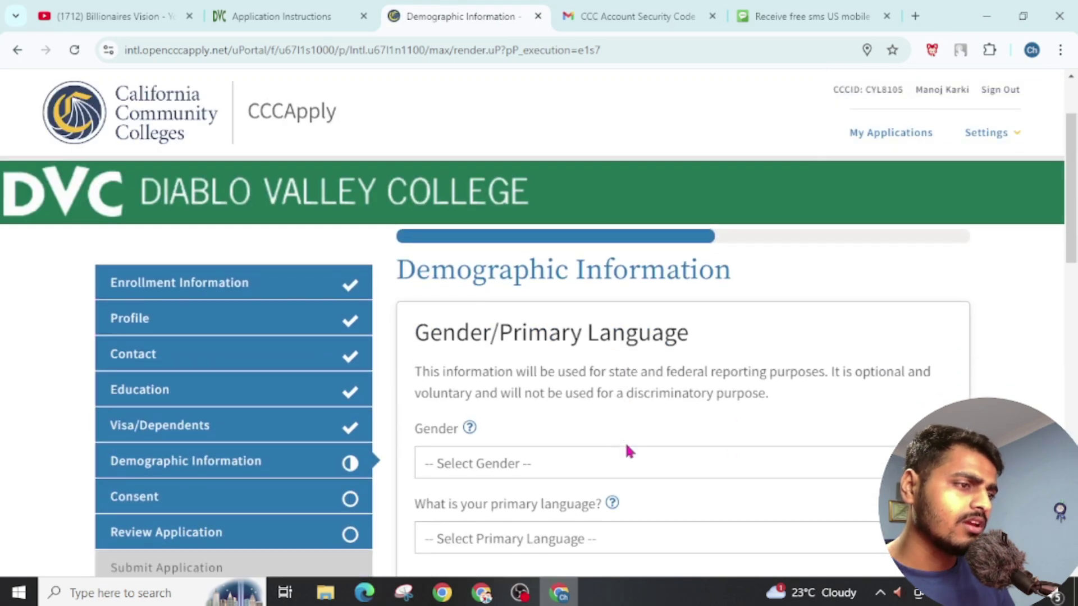
Step: Set gender to Male and primary language to 'Language not listed'
scroll(543, 367, down, 2)
click(532, 365)
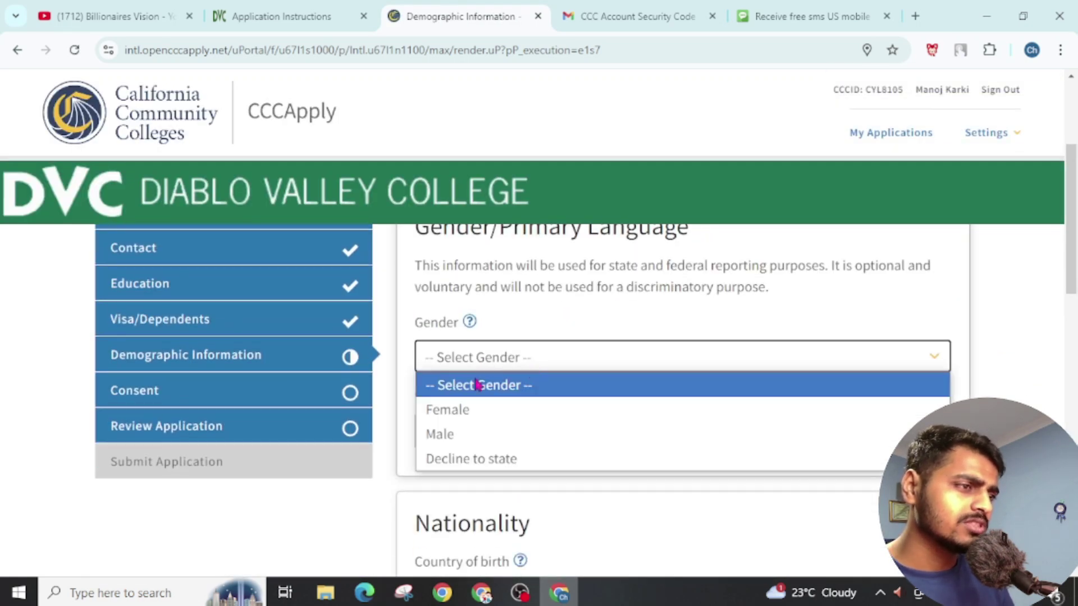
click(468, 435)
scroll(618, 415, down, 2)
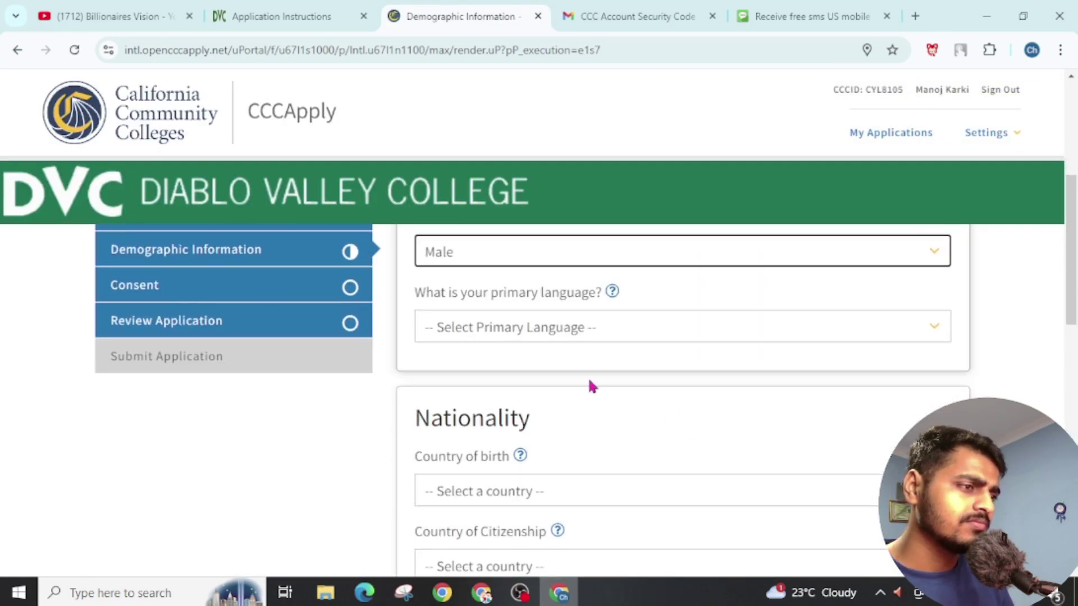
click(567, 326)
scroll(466, 255, down, 1)
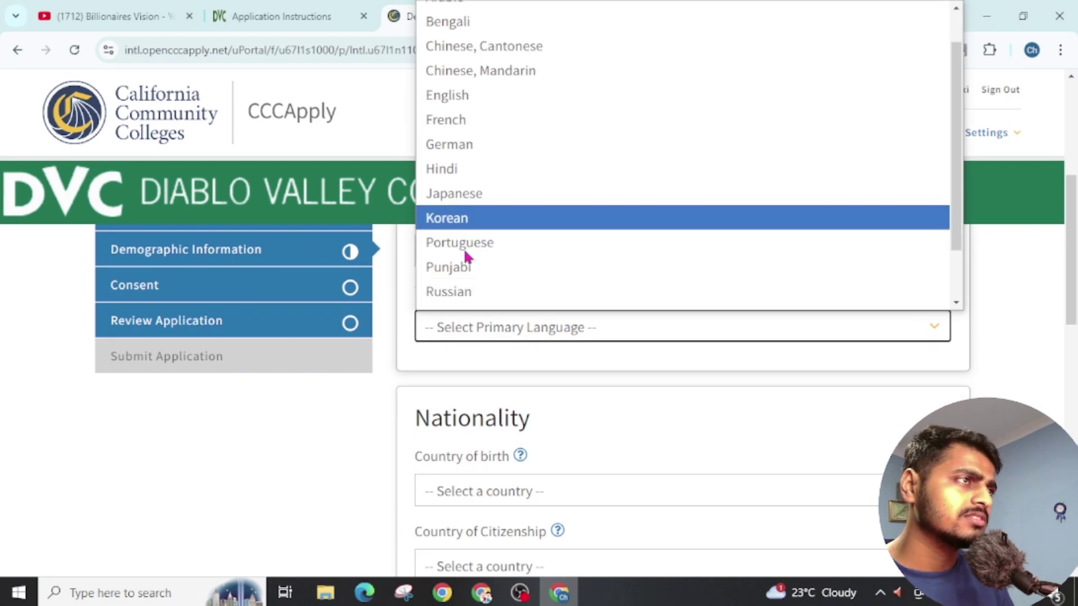
scroll(466, 255, down, 1)
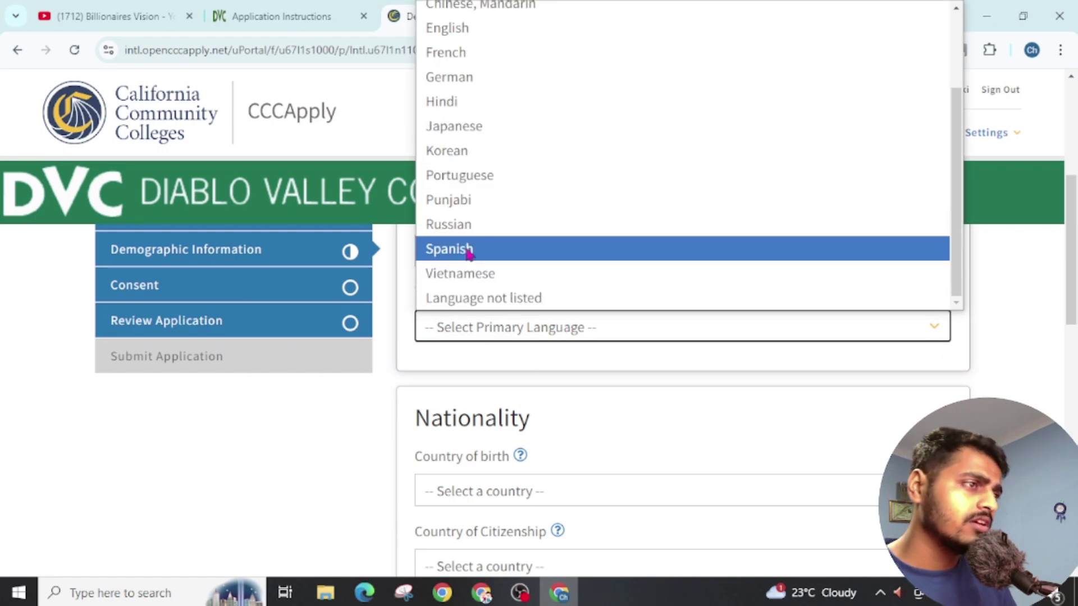
click(474, 298)
scroll(490, 365, down, 3)
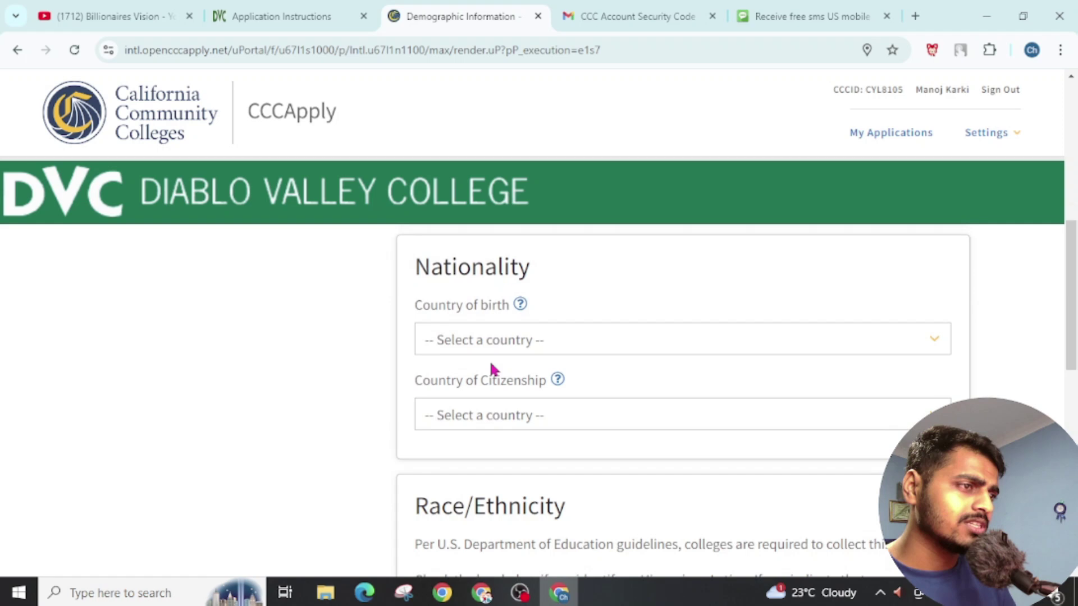
scroll(491, 371, up, 2)
Step: Choose Nepal as both country of birth and country of citizenship
click(494, 387)
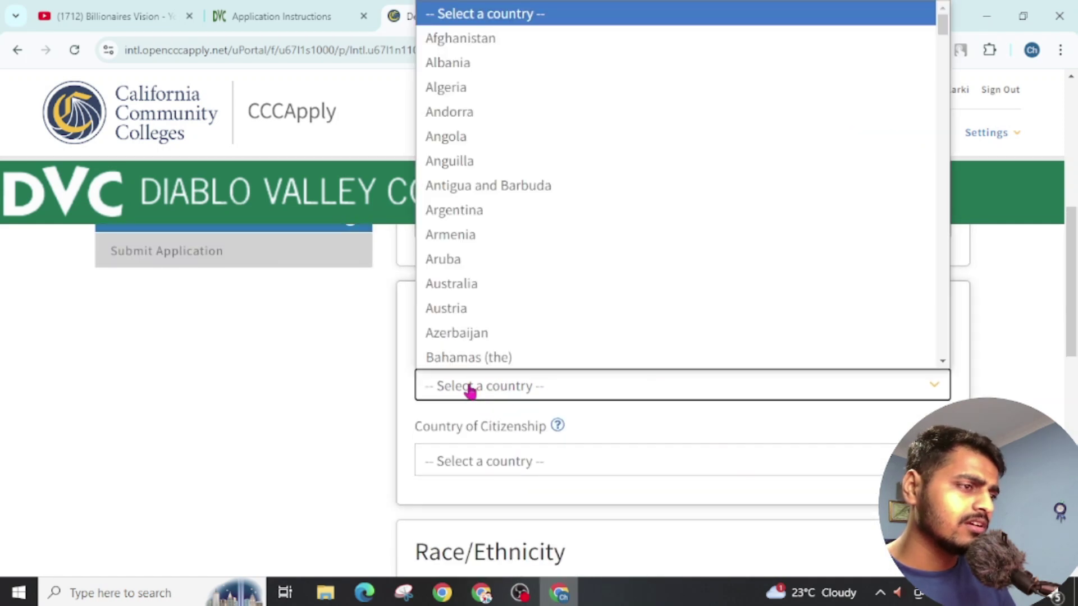
text(nepal)
key(Return)
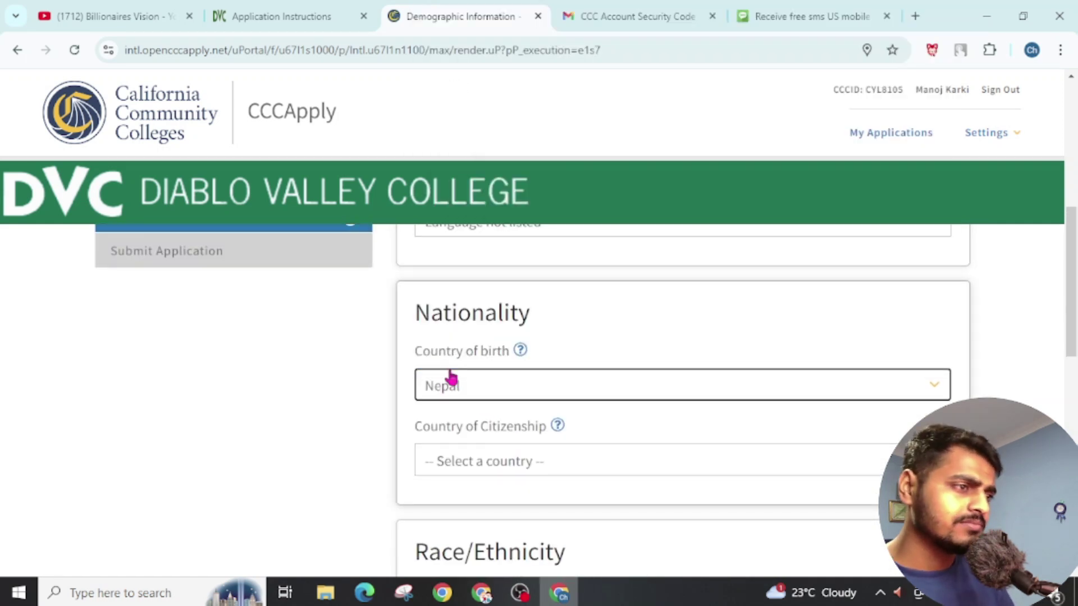
click(502, 458)
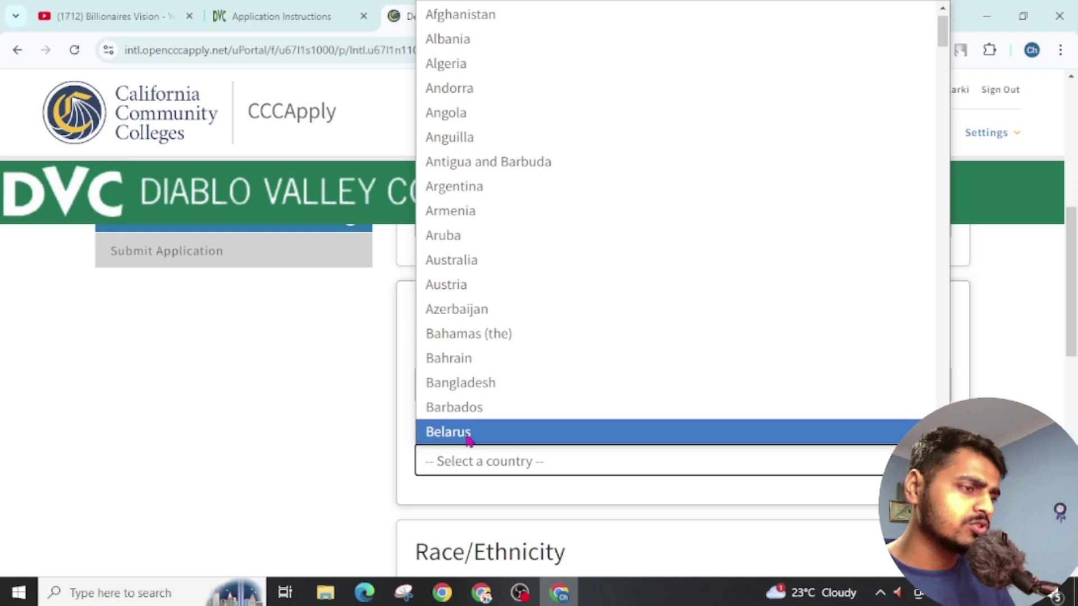
text(nepal)
click(468, 440)
Step: Answer No to Hispanic or Latino and select Asian with Indian ancestry
scroll(469, 443, down, 5)
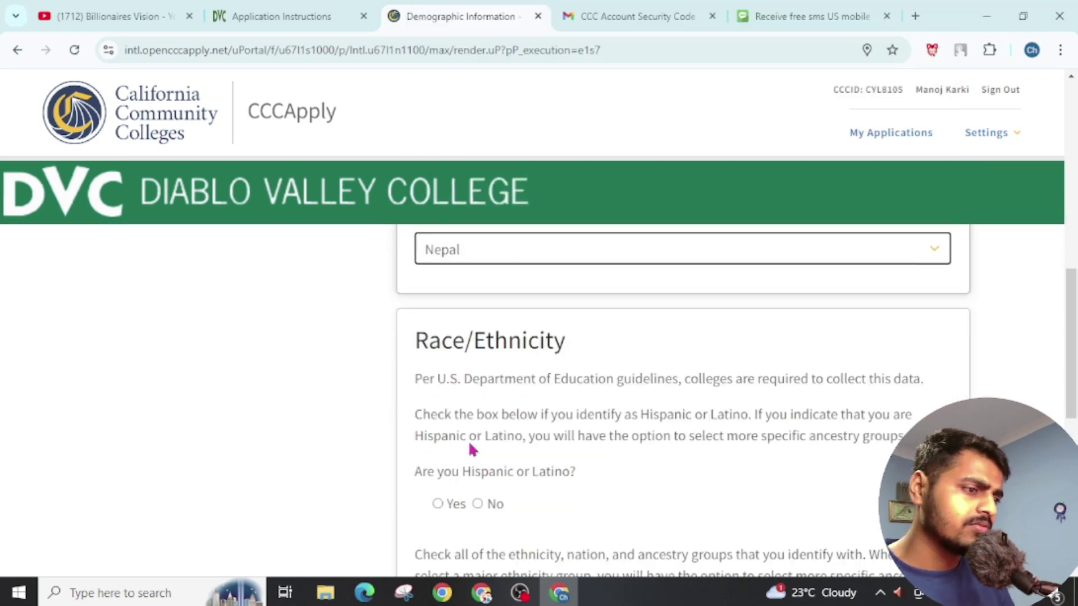
click(477, 398)
scroll(660, 416, down, 3)
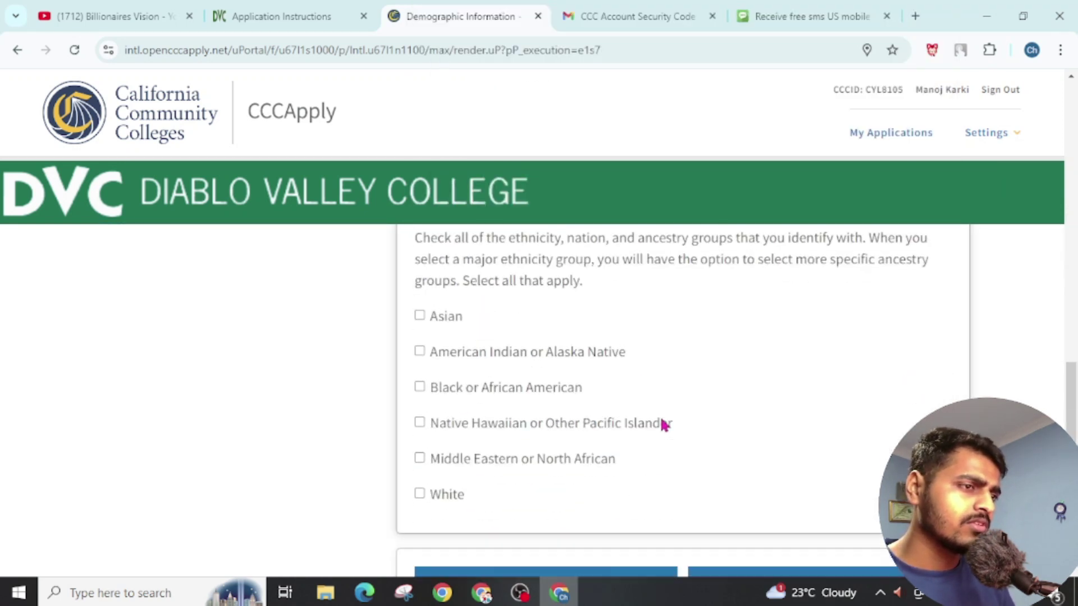
click(422, 322)
scroll(575, 386, down, 5)
scroll(595, 415, up, 5)
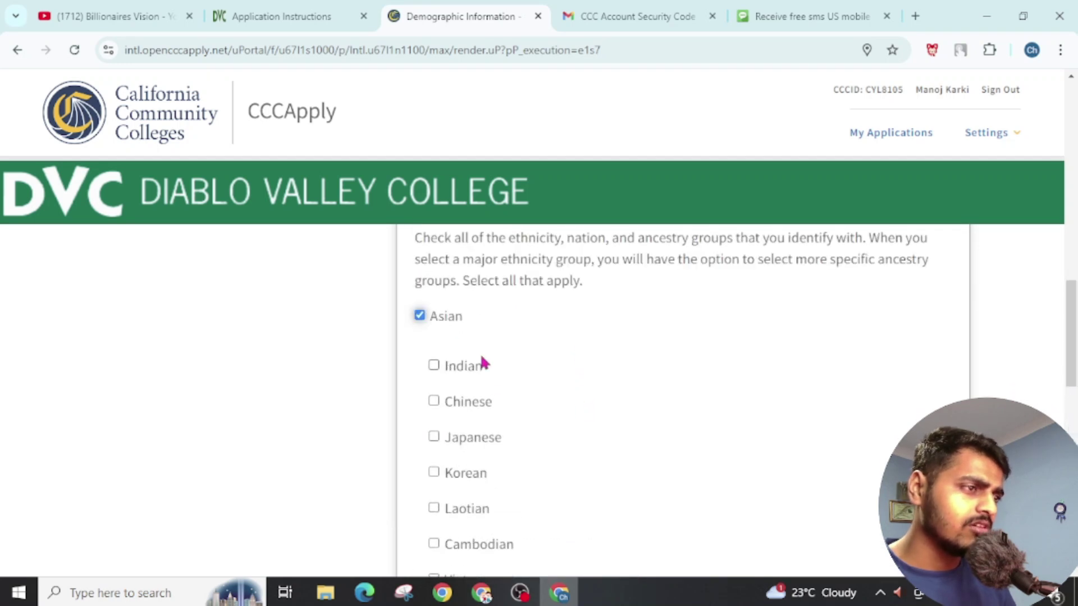
click(434, 366)
scroll(732, 465, down, 10)
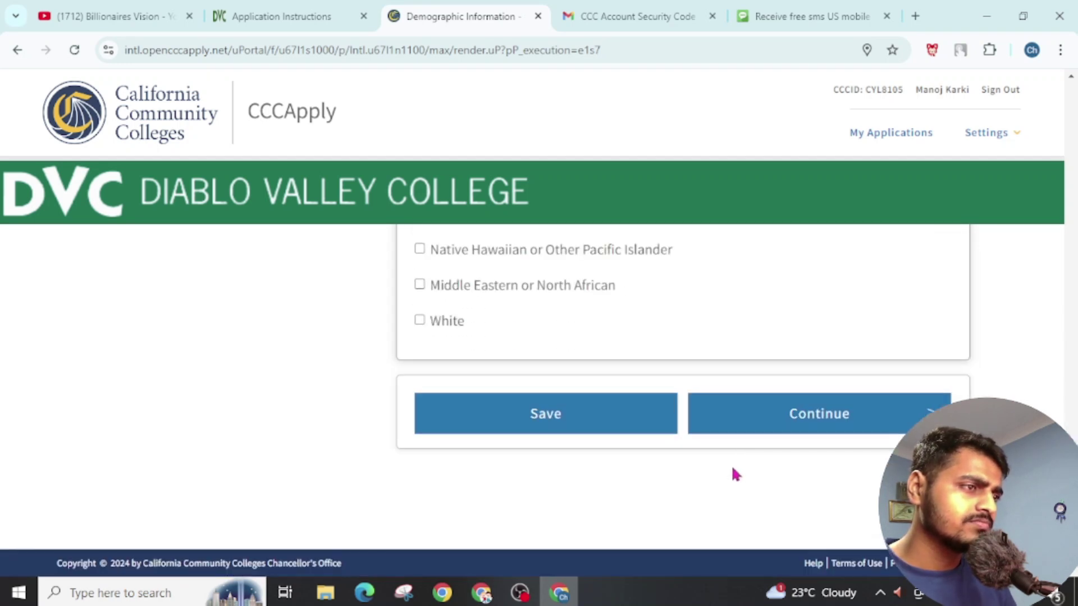
scroll(732, 465, up, 2)
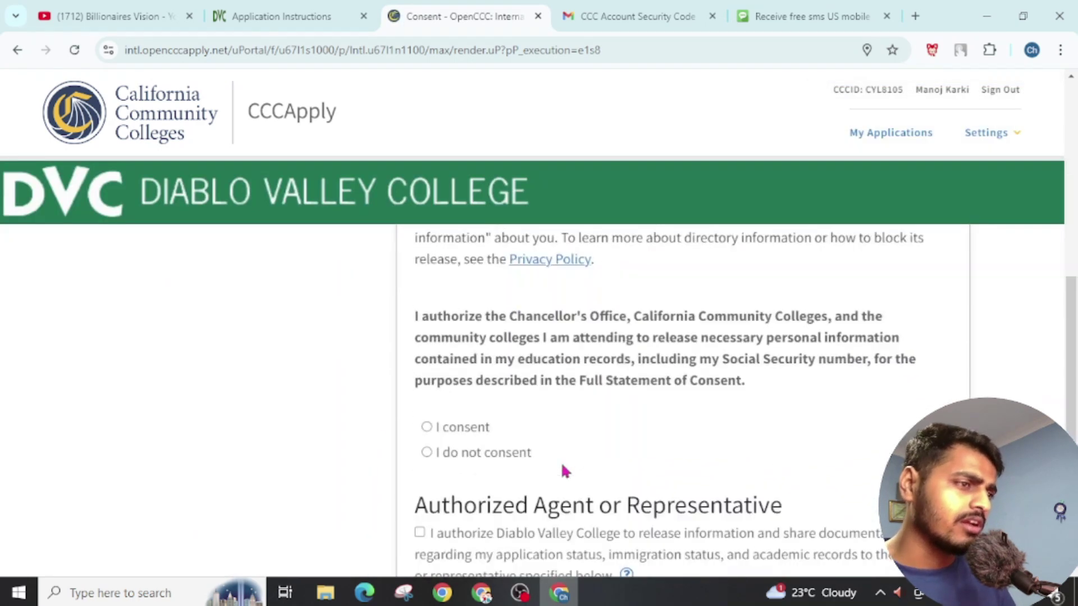
Step: Choose 'I consent' for records release, continue, and scroll through the Review Application summary
click(426, 416)
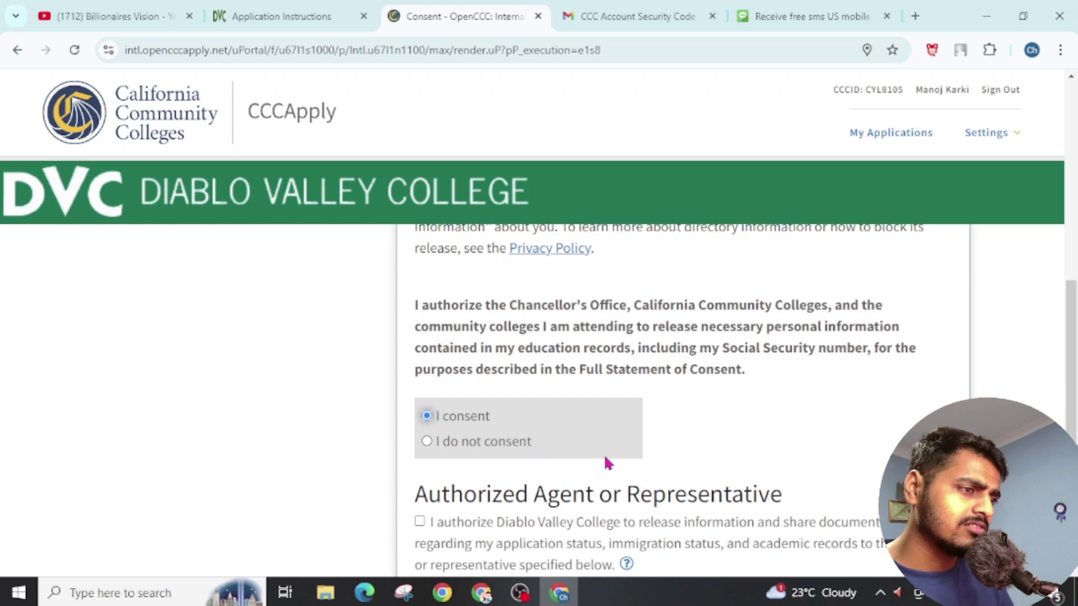
scroll(604, 457, down, 4)
click(803, 432)
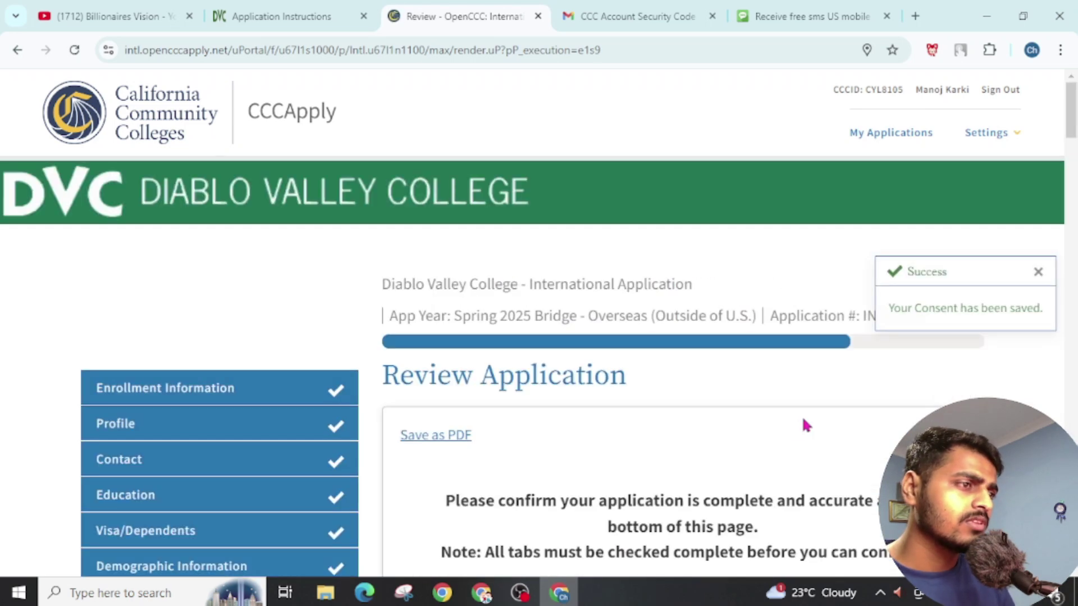
scroll(803, 425, down, 10)
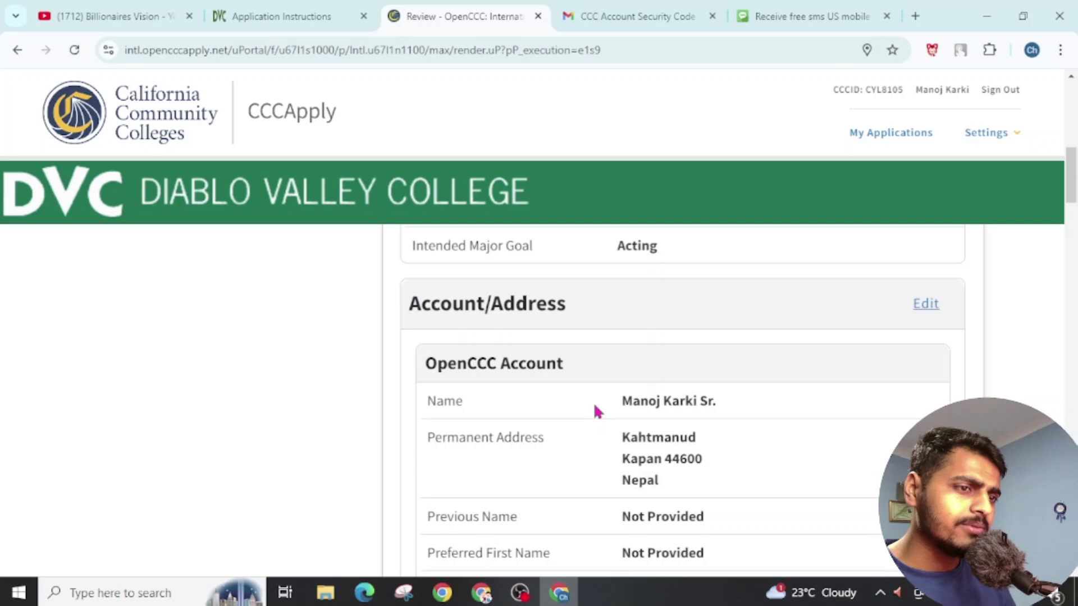
scroll(594, 406, down, 15)
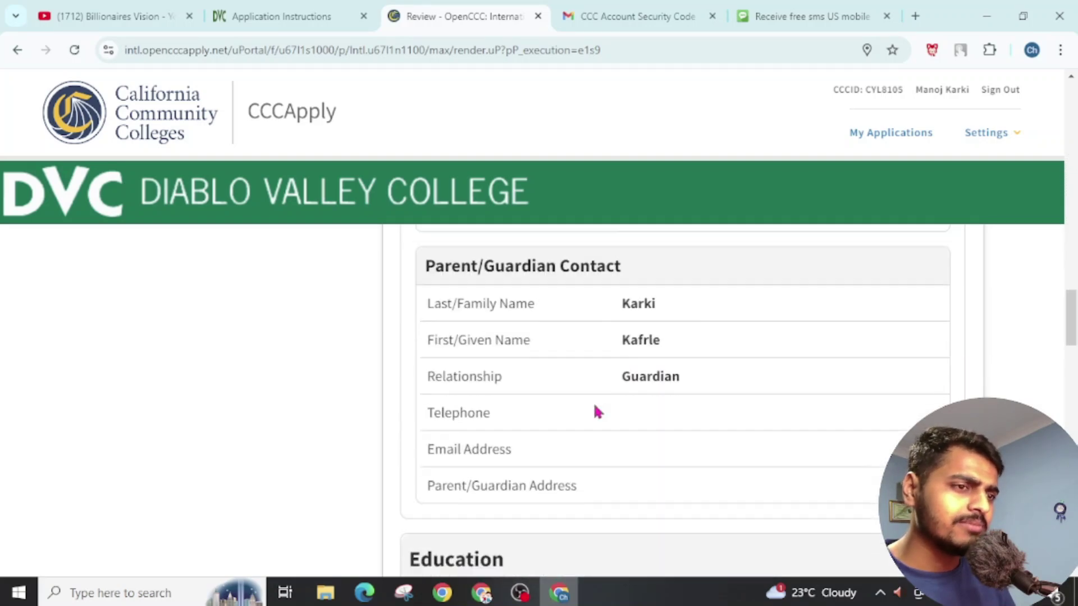
scroll(595, 406, down, 15)
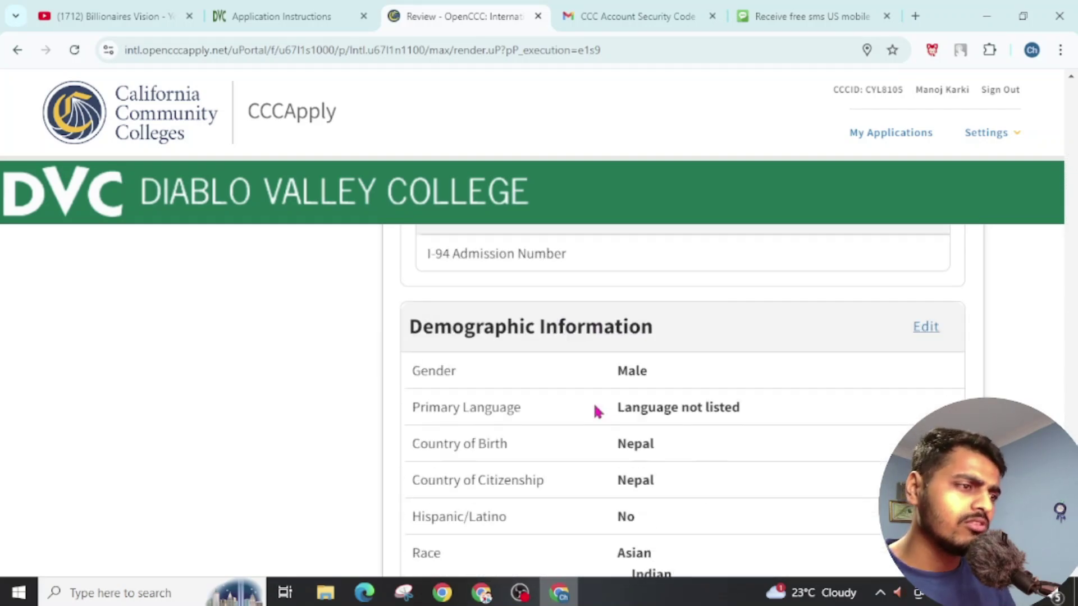
scroll(595, 410, down, 5)
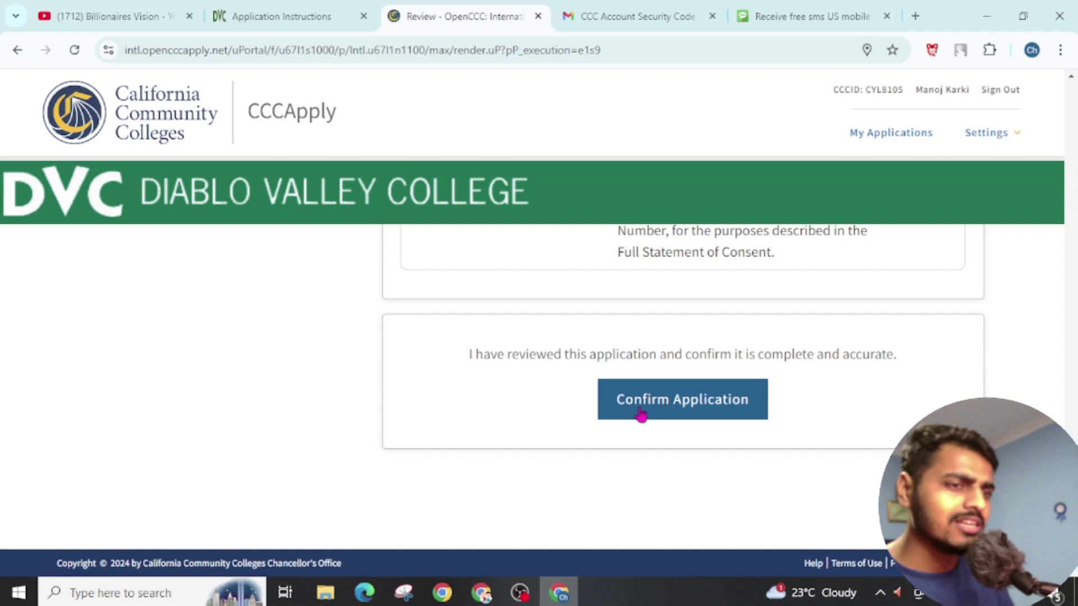
Step: Confirm the reviewed application, tick the declaration, and submit the international application
click(640, 414)
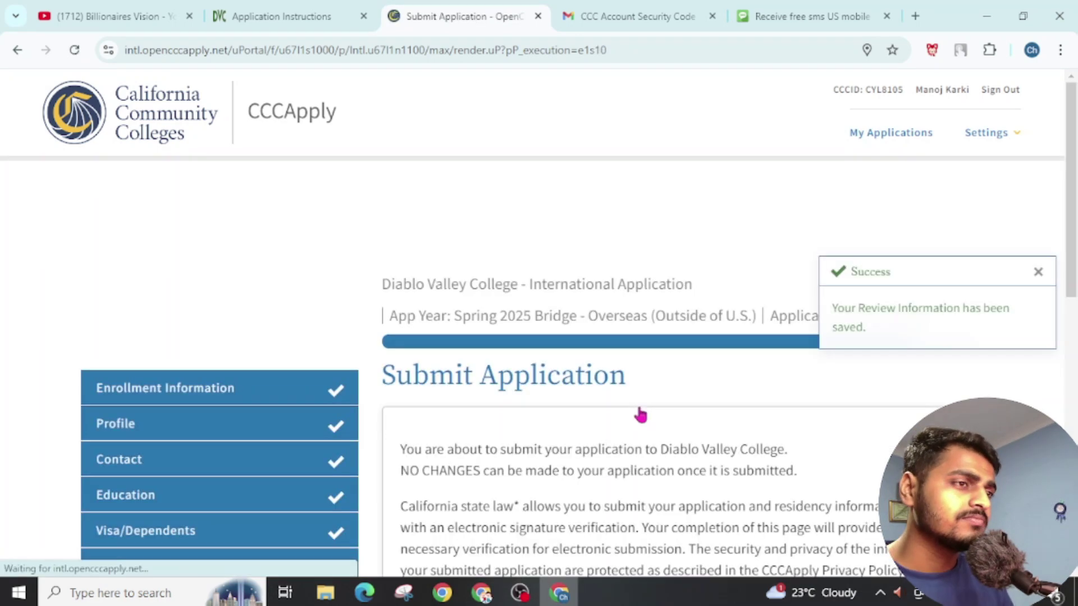
scroll(581, 426, down, 3)
scroll(581, 426, down, 5)
scroll(578, 421, up, 4)
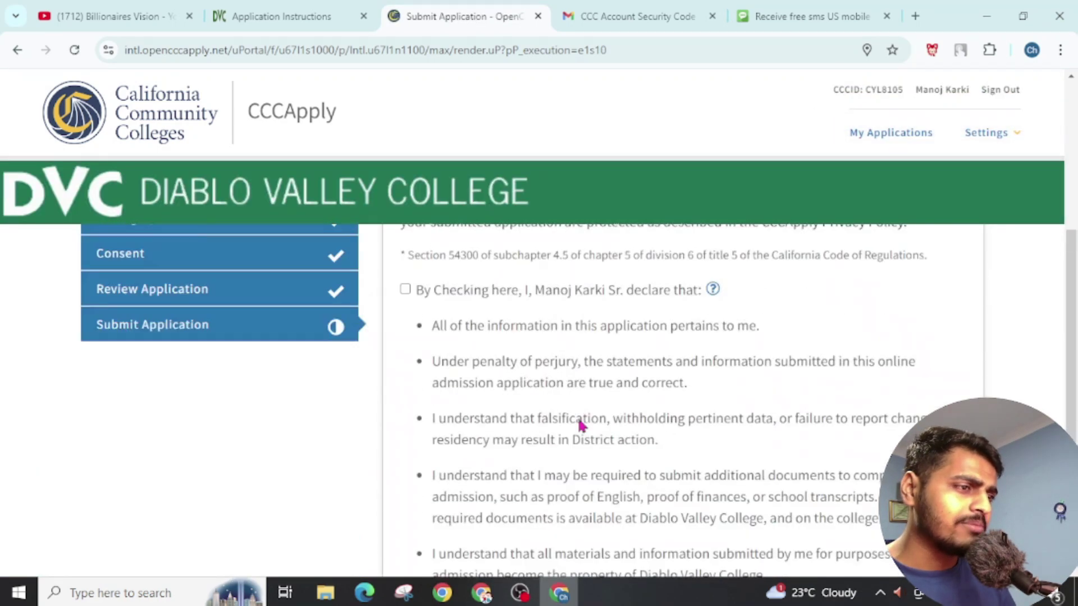
click(405, 321)
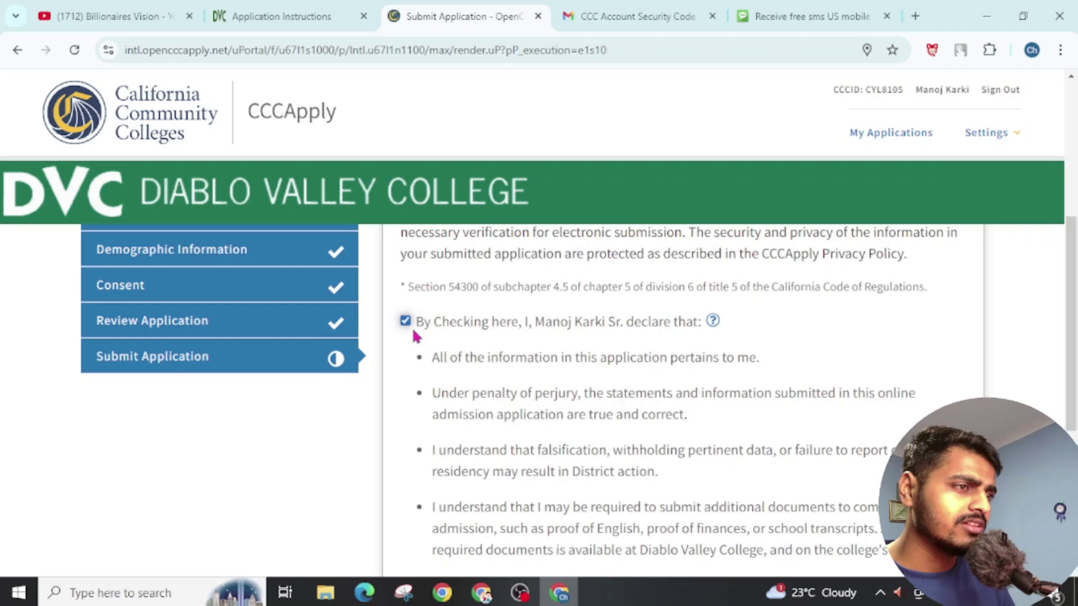
scroll(449, 364, down, 3)
click(676, 501)
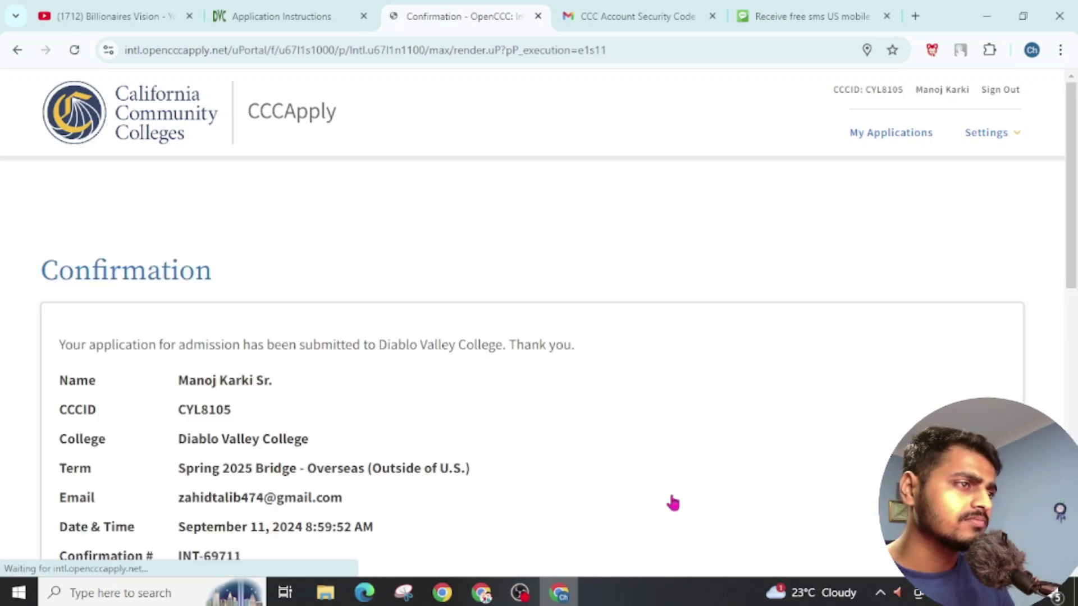
Step: Finish the Confirmation page and switch over to the Gmail tab
scroll(297, 414, down, 10)
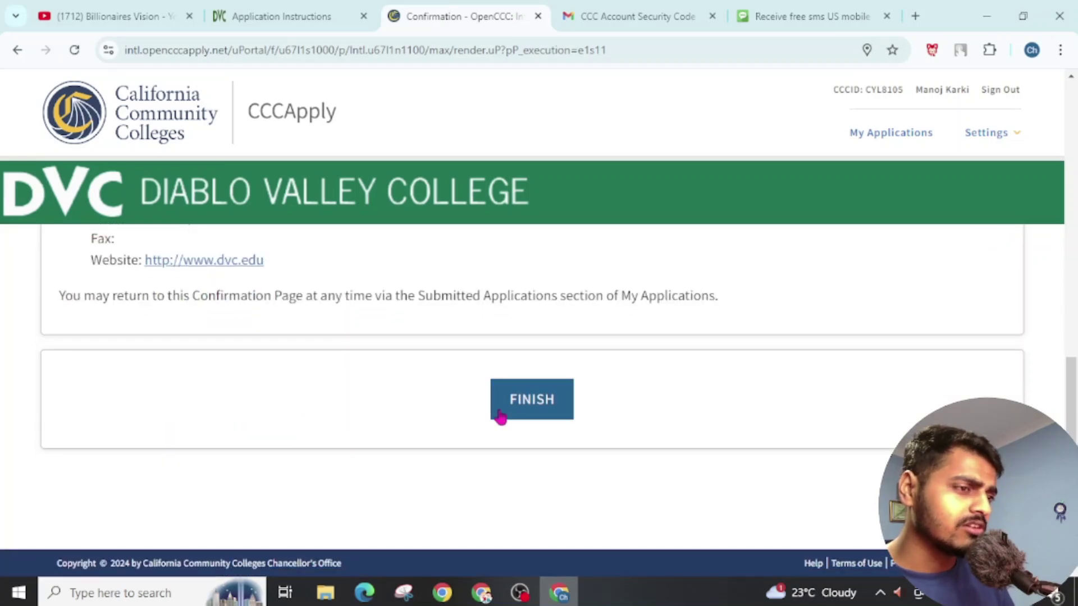
click(520, 413)
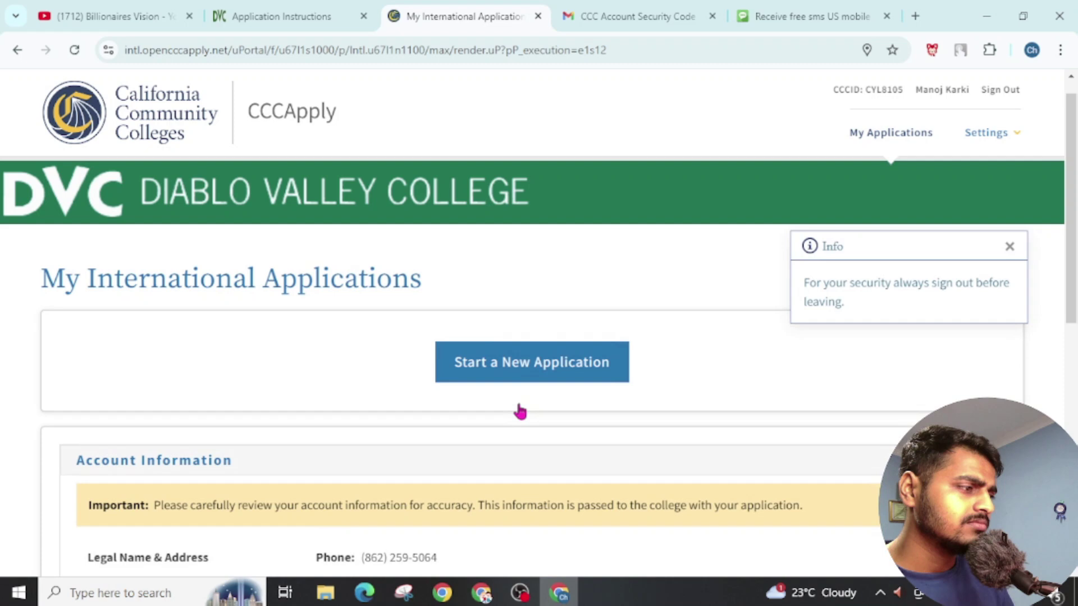
scroll(519, 412, down, 9)
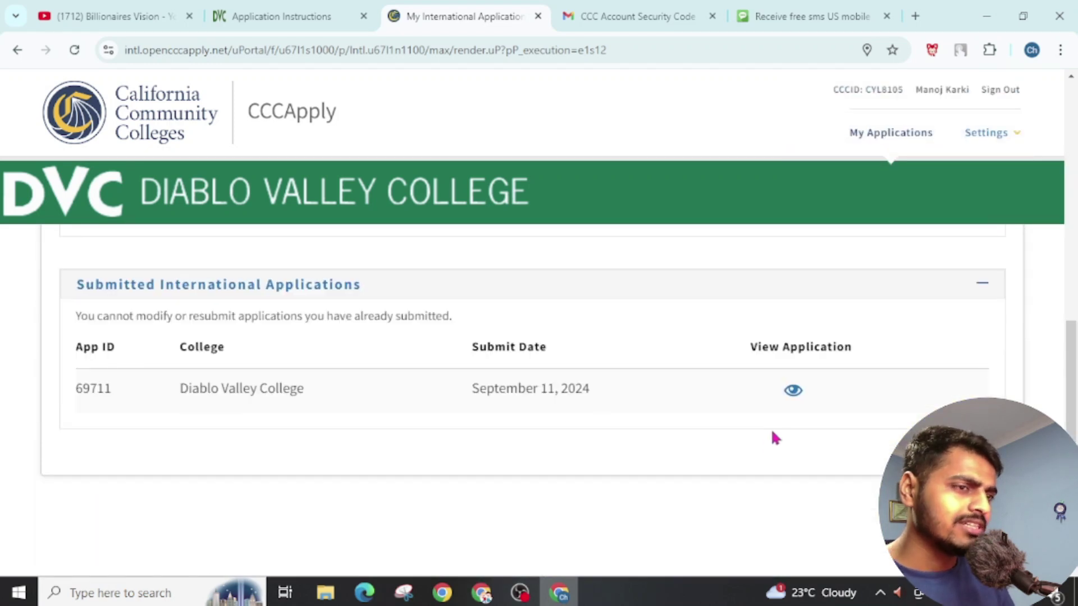
click(611, 17)
Step: Read the Welcome to Diablo Valley College email, highlighting the InSite and 24-48 hour notes
click(100, 198)
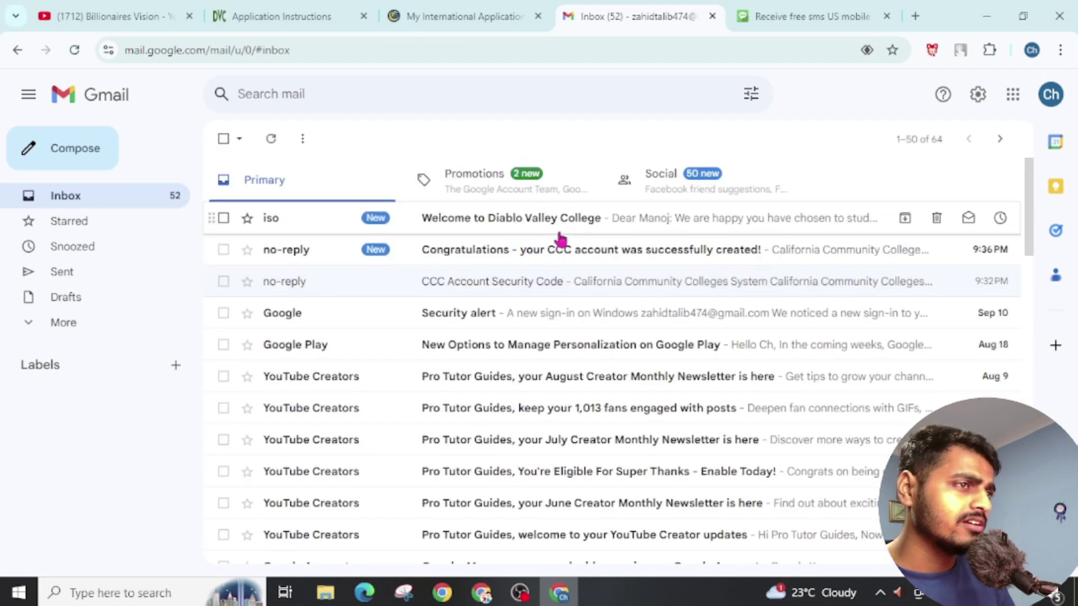
click(560, 231)
scroll(461, 408, down, 4)
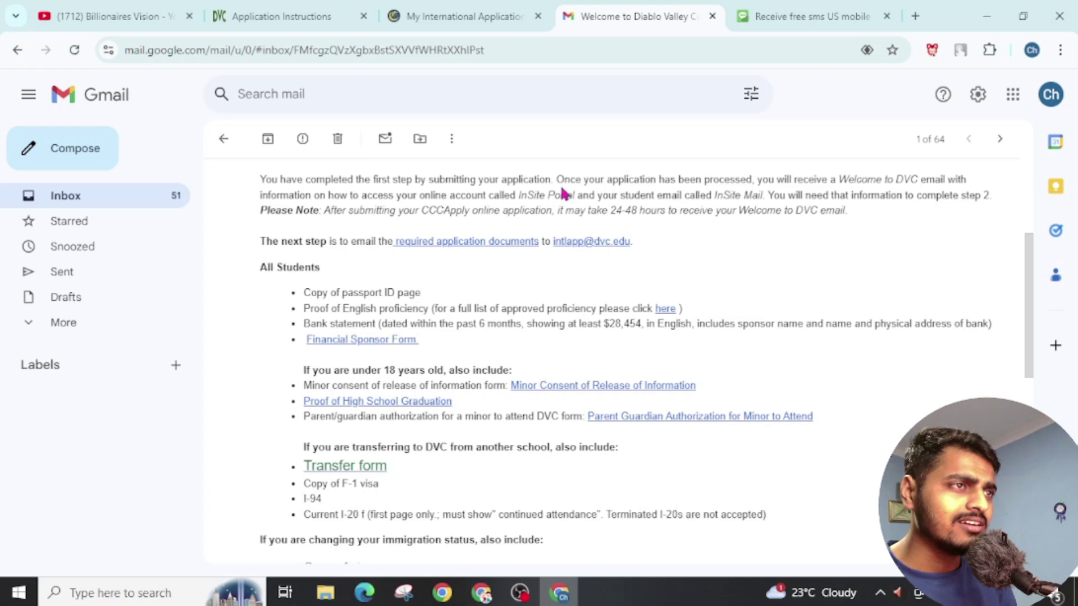
drag(558, 181, 959, 181)
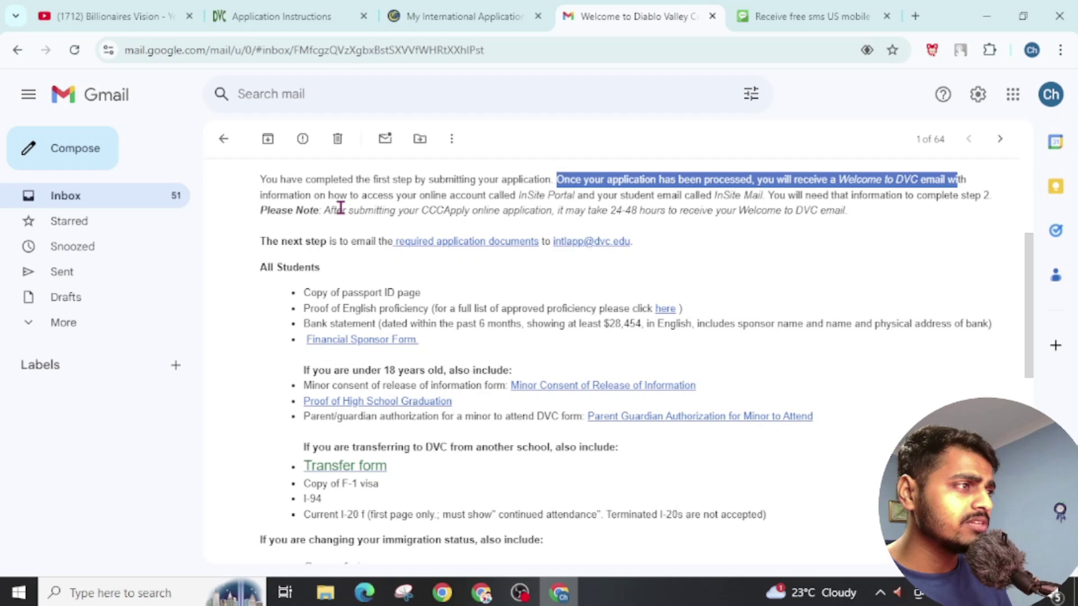
drag(328, 196, 744, 211)
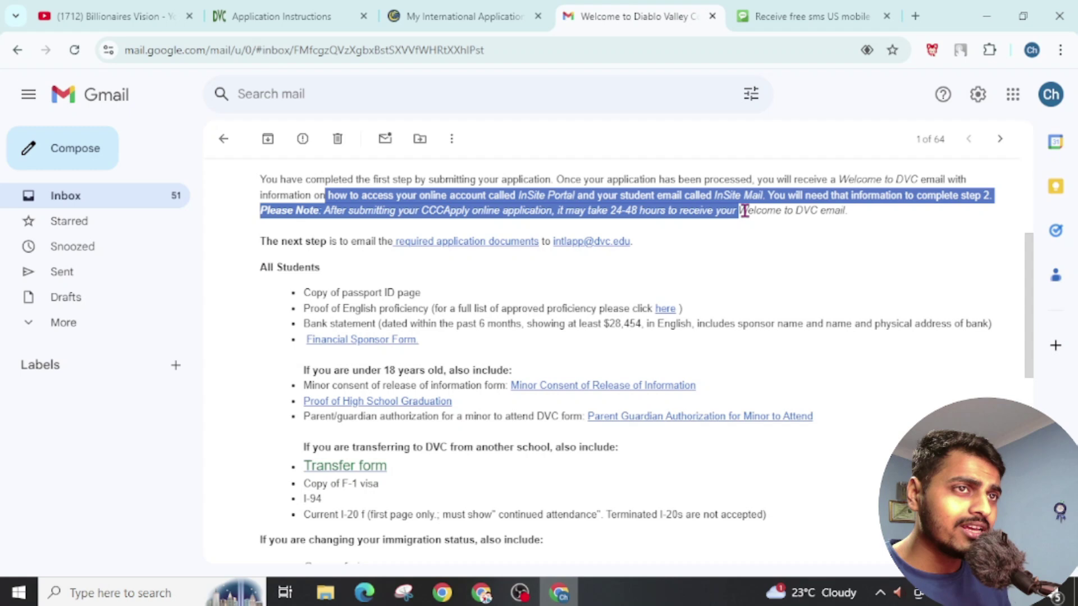
click(548, 216)
drag(557, 214, 595, 212)
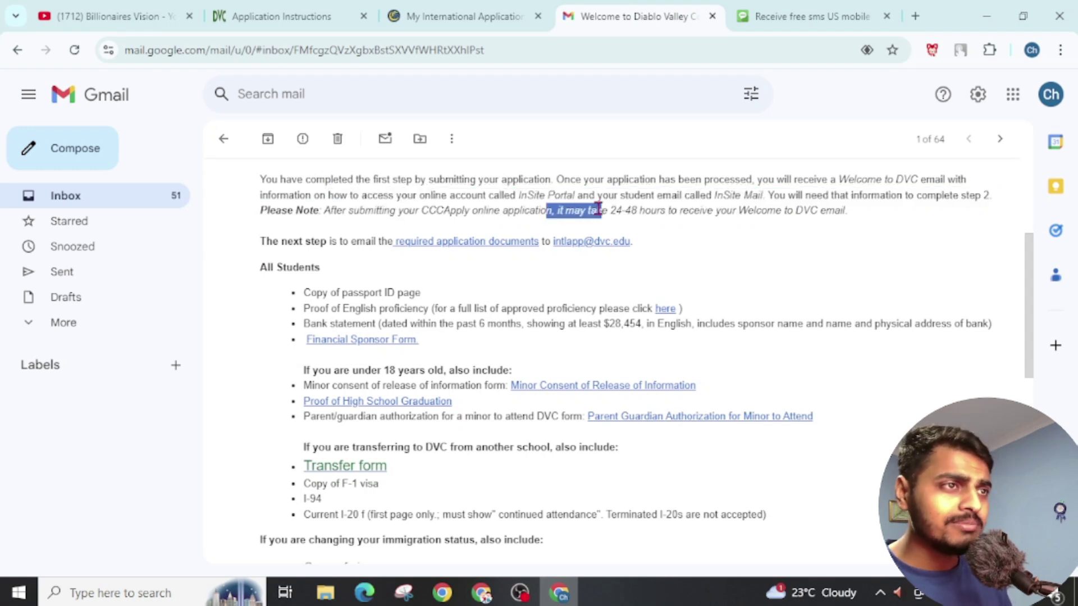
click(591, 223)
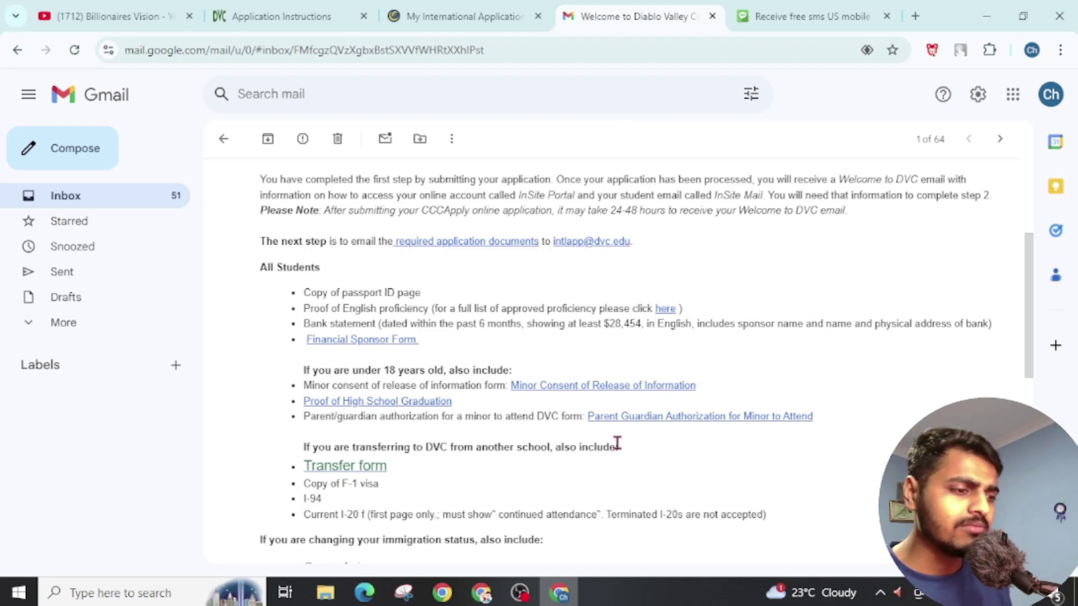
click(481, 592)
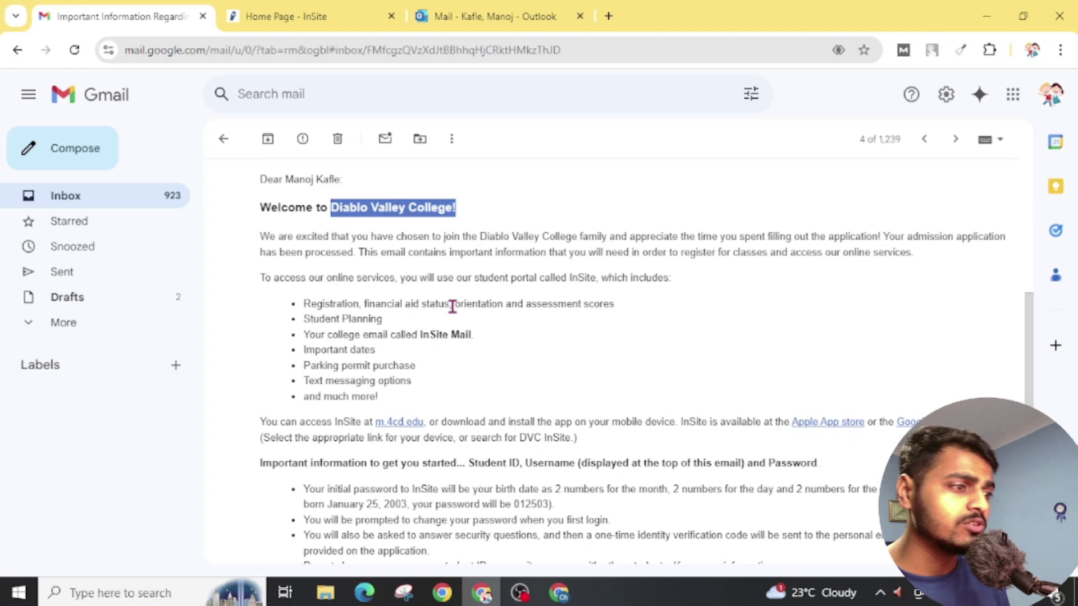
scroll(316, 238, up, 3)
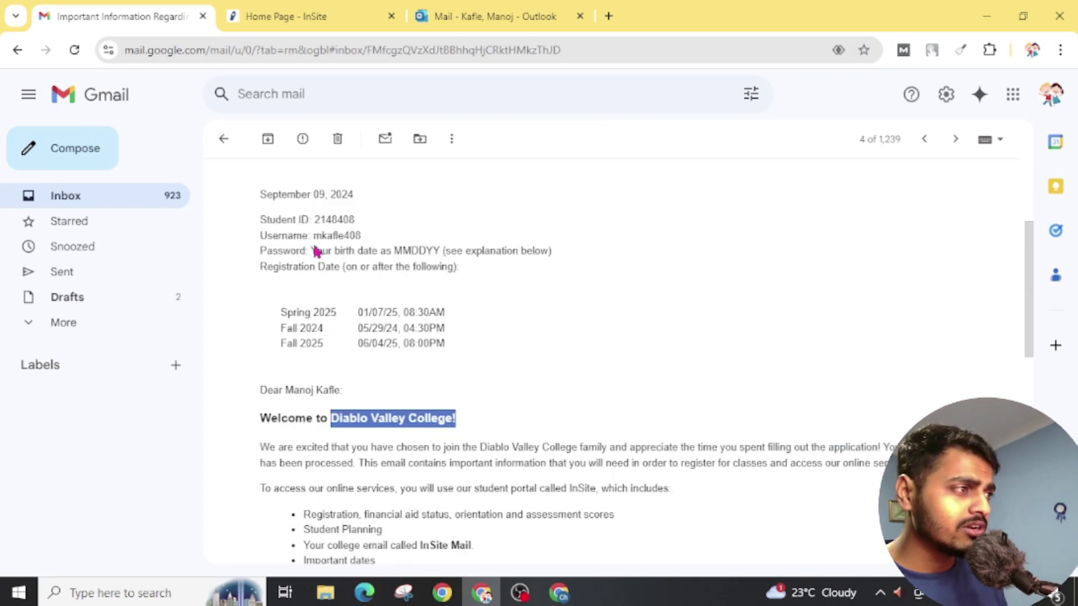
drag(316, 250, 548, 251)
scroll(362, 261, down, 4)
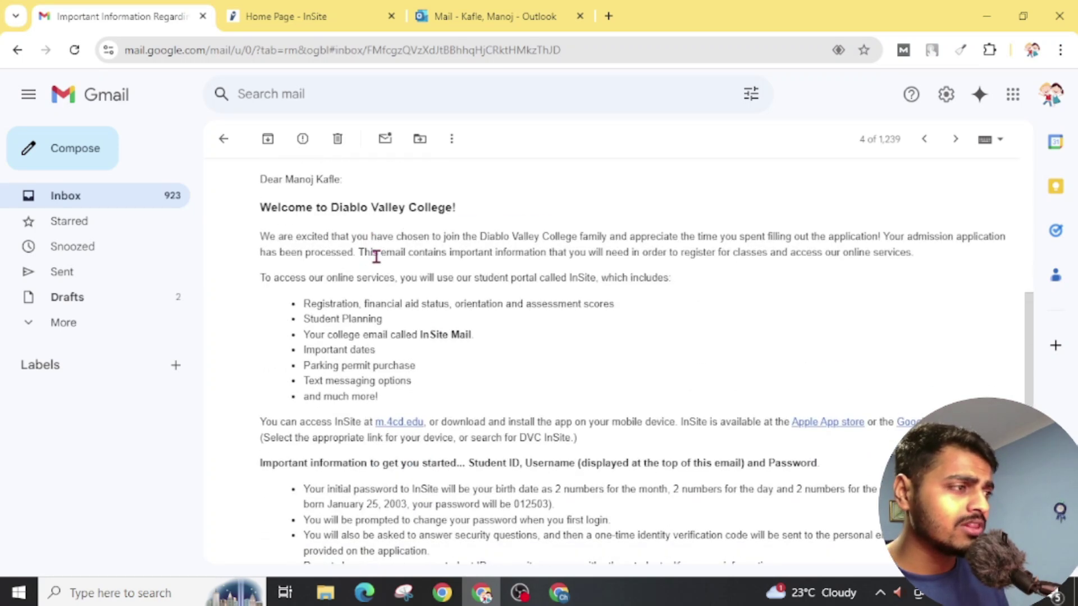
scroll(372, 255, up, 4)
scroll(409, 371, down, 1)
scroll(404, 371, down, 1)
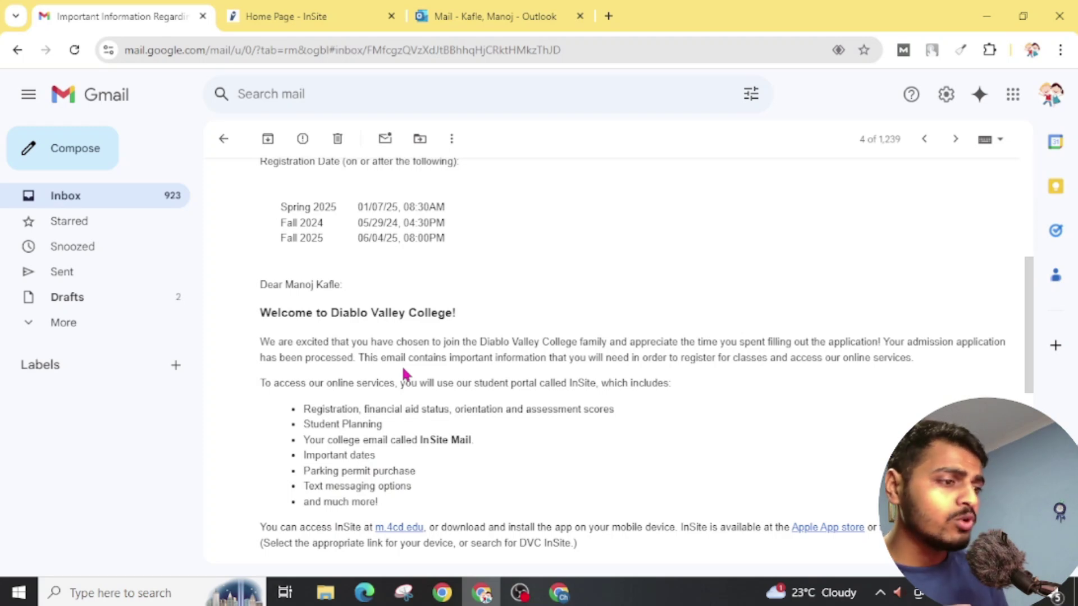
scroll(392, 433, down, 2)
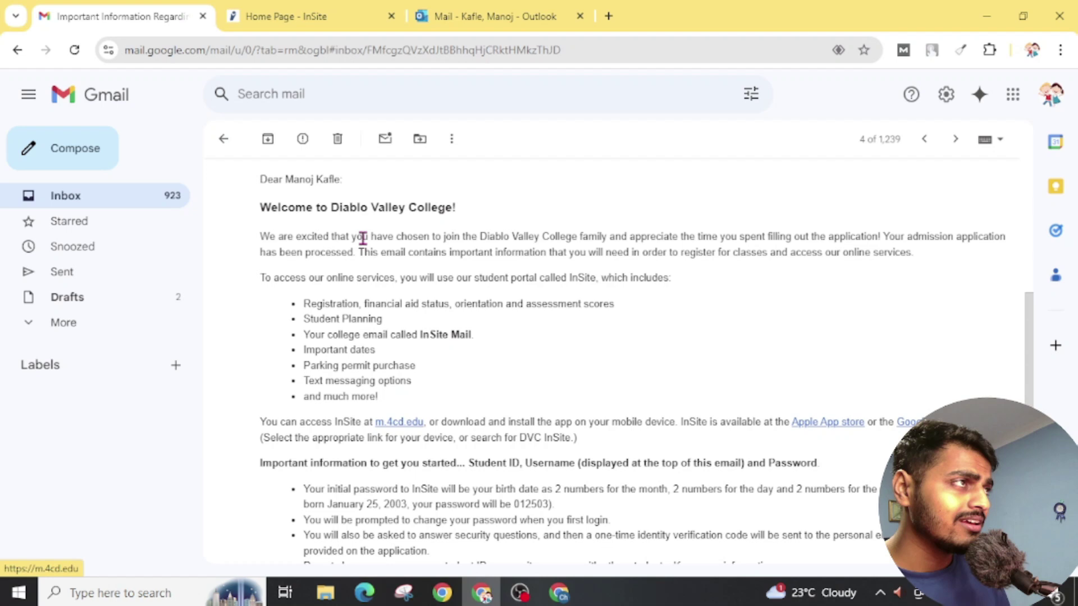
Step: Open the m.4cd.edu InSite portal from the email, then return to the temporary phone page
click(383, 424)
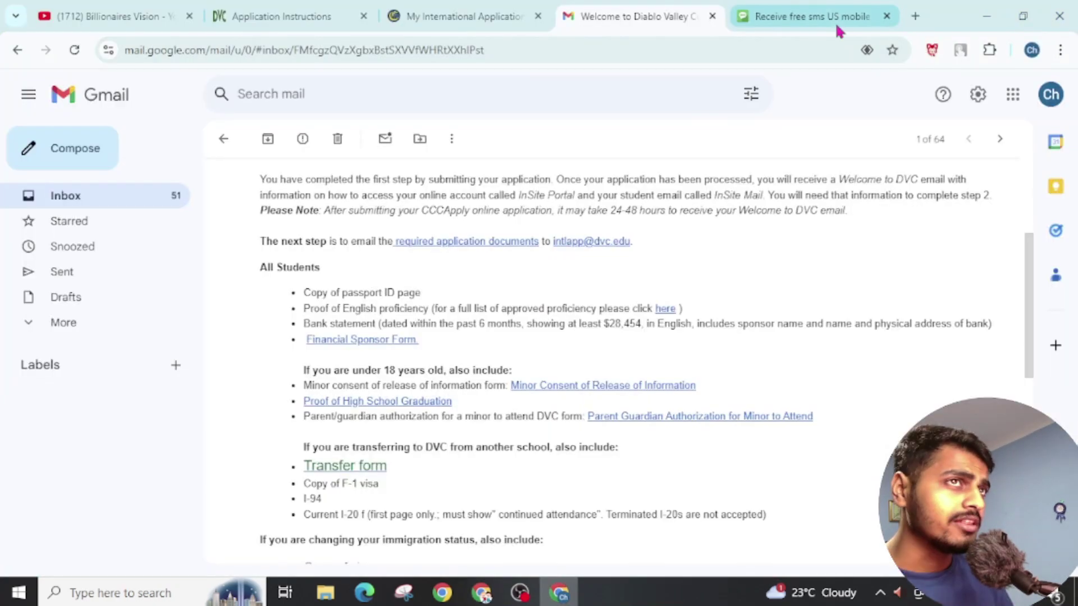
click(832, 17)
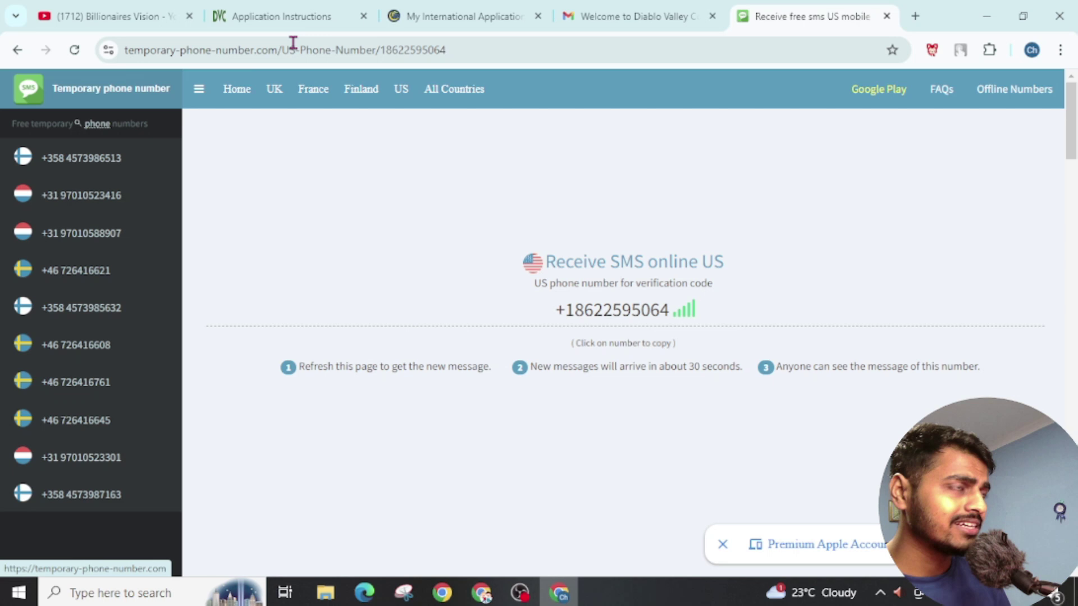
Step: Scroll through the received SMS messages, then bring the InSite window back
scroll(538, 404, down, 2)
scroll(556, 337, down, 7)
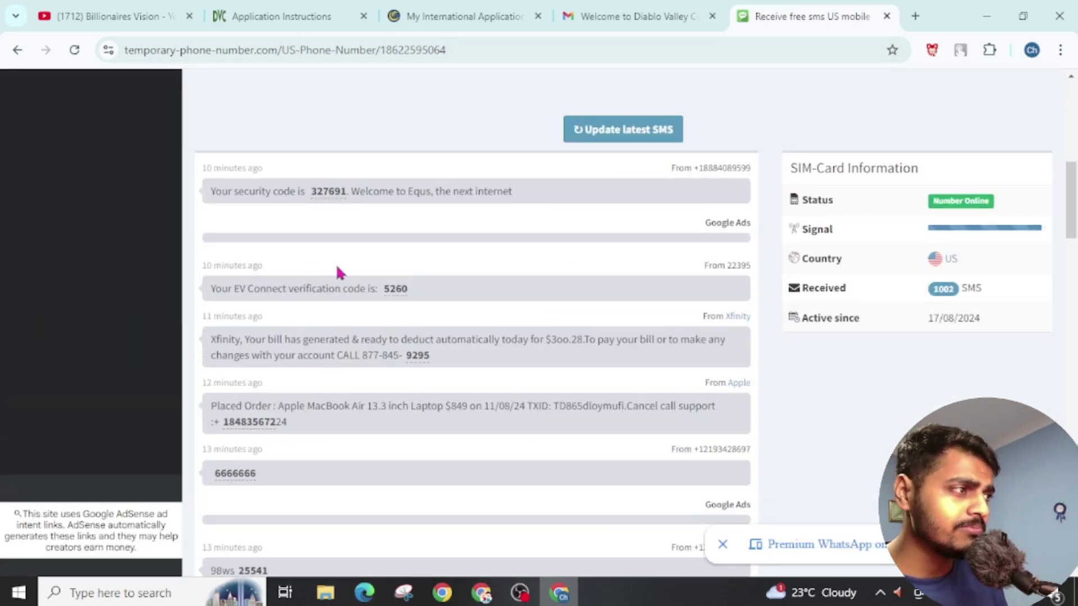
scroll(311, 338, up, 2)
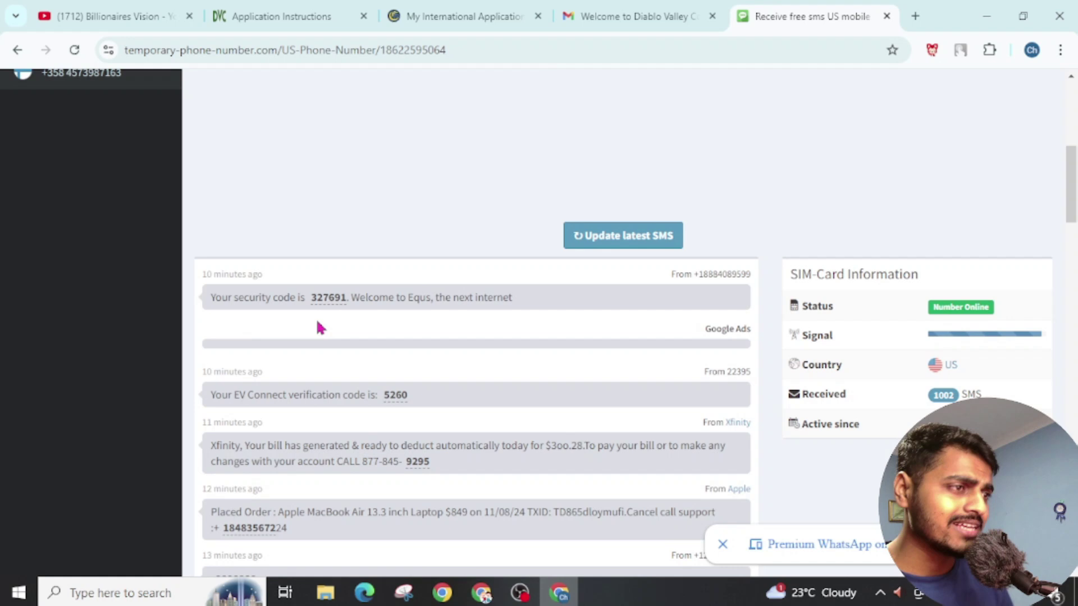
mouse_move(484, 599)
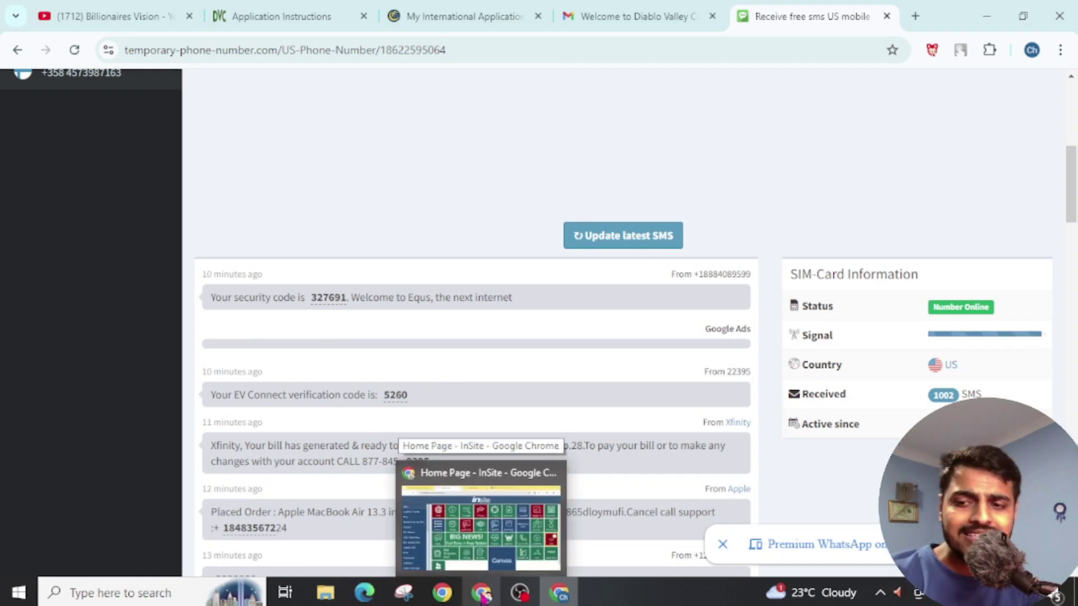
click(482, 597)
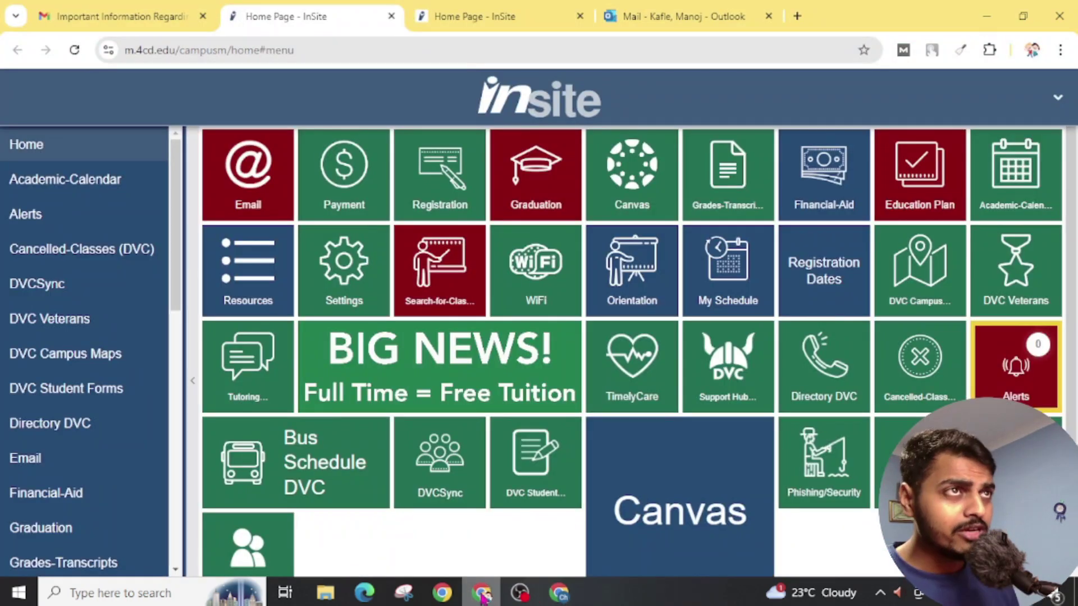
Step: View the college Outlook mailbox's .edu account details, then switch to the YouTube window
click(677, 18)
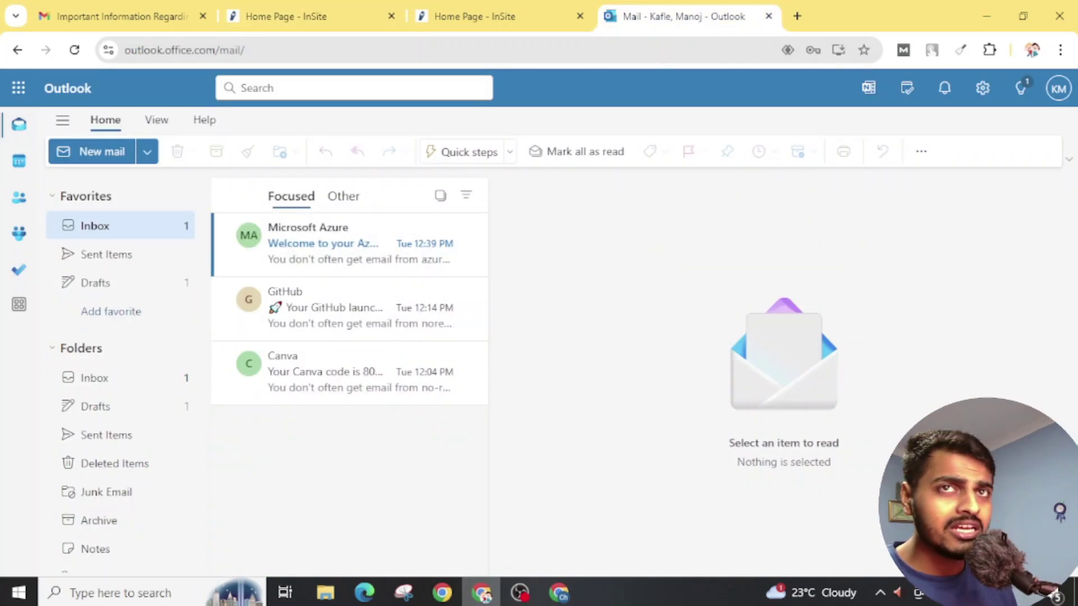
click(1058, 88)
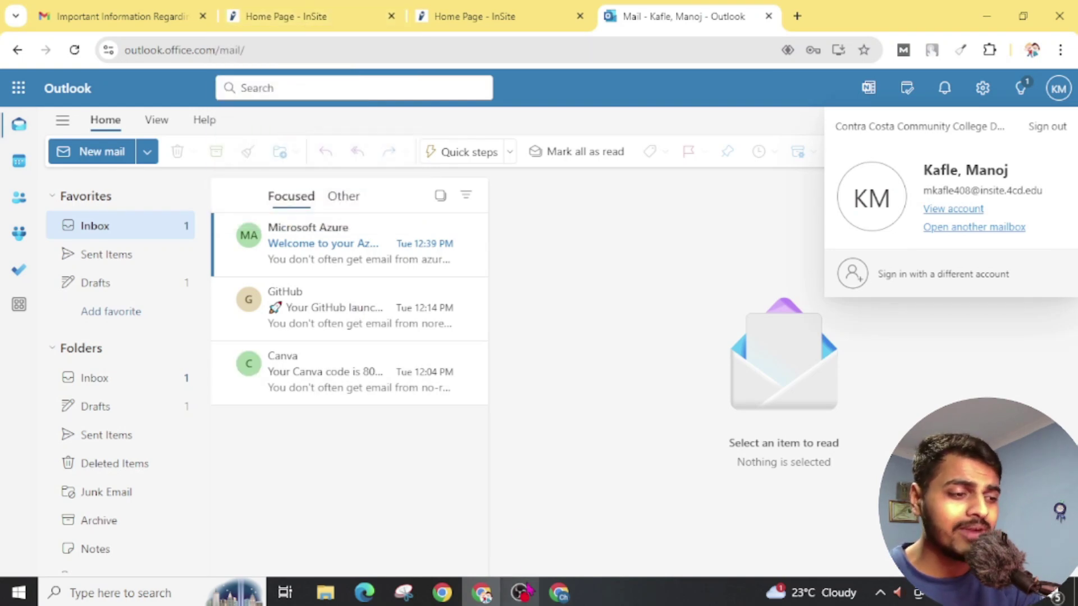
click(558, 593)
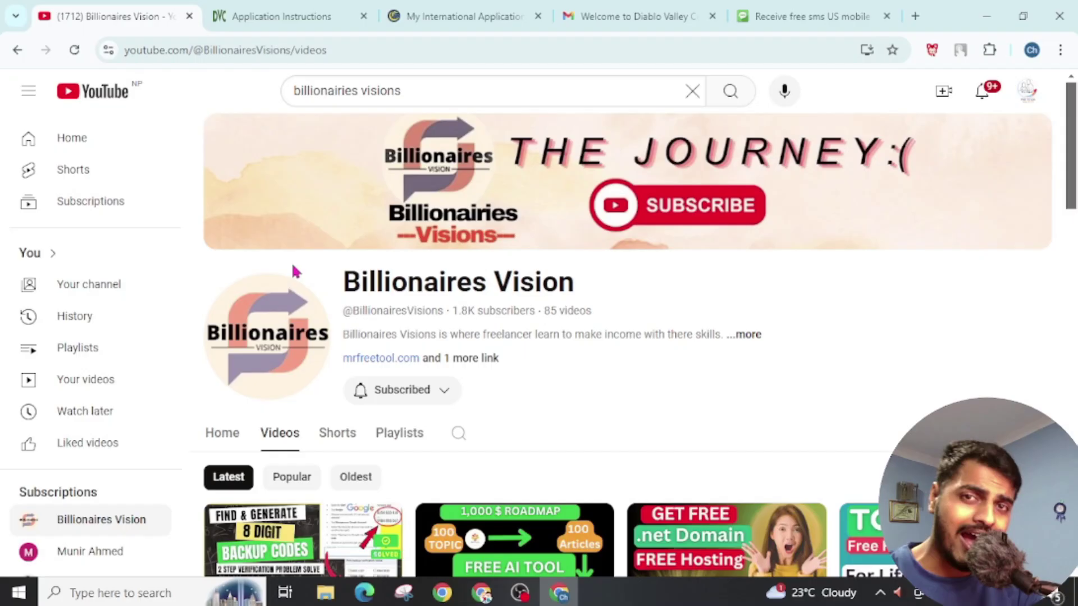